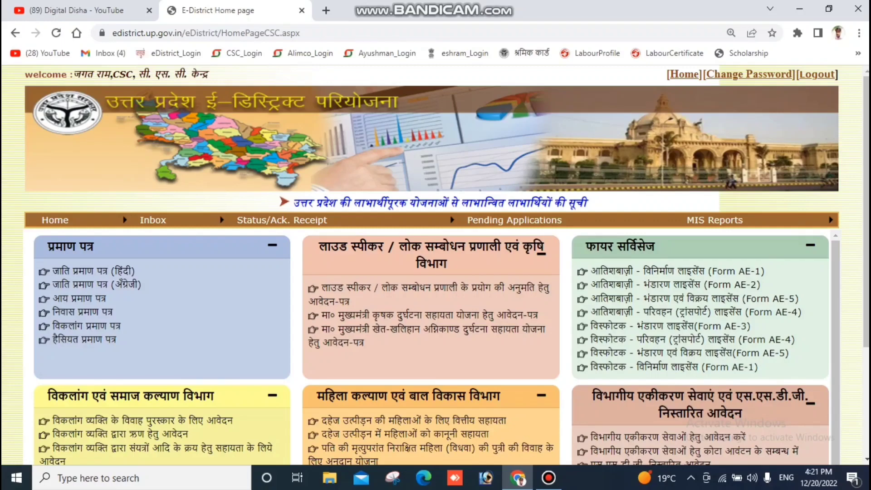
Open the application for departmental integrated services, check the available balance, and proceed to apply for integrated services
{"action": "mouse_move", "coordinate": [715, 221]}
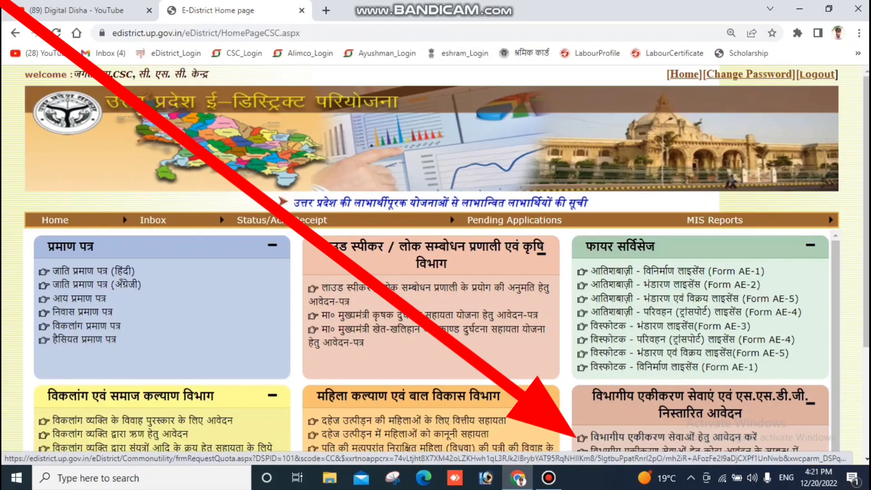
{"action": "left_click", "coordinate": [734, 438]}
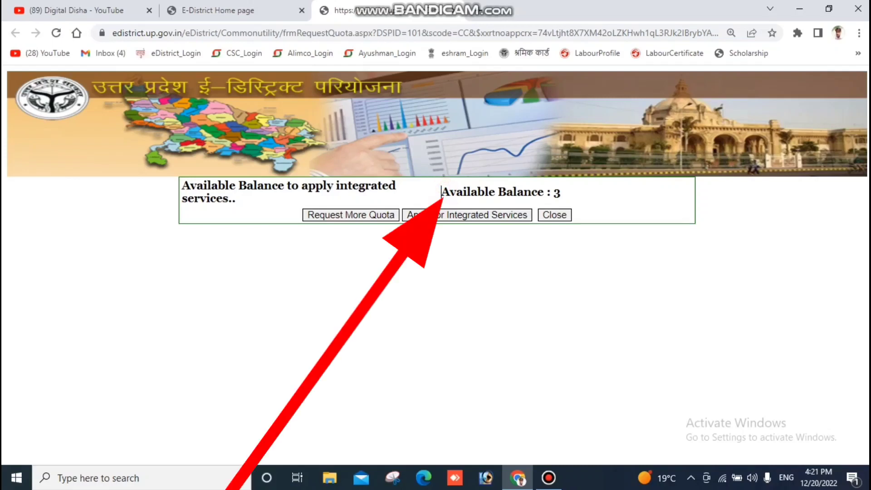
{"action": "triple_click", "coordinate": [444, 191]}
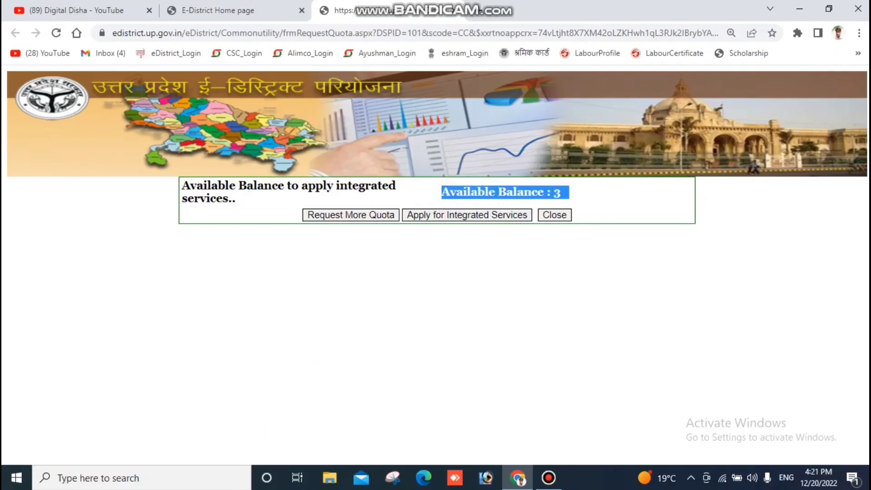
{"action": "left_click", "coordinate": [560, 194]}
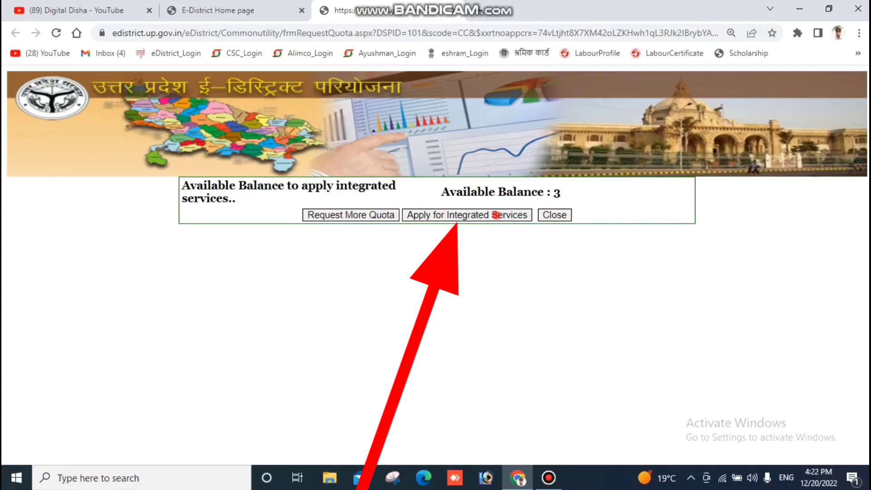
{"action": "left_click", "coordinate": [496, 215]}
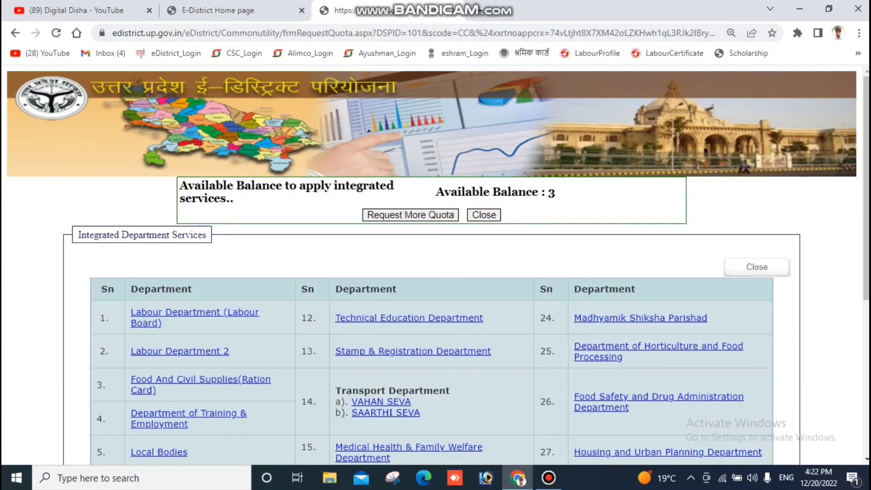
Open the Food And Civil Supplies(Ration Card) department and start a new NFSA ration card entry for पात्र गृहस्थी
{"action": "double_click", "coordinate": [100, 385]}
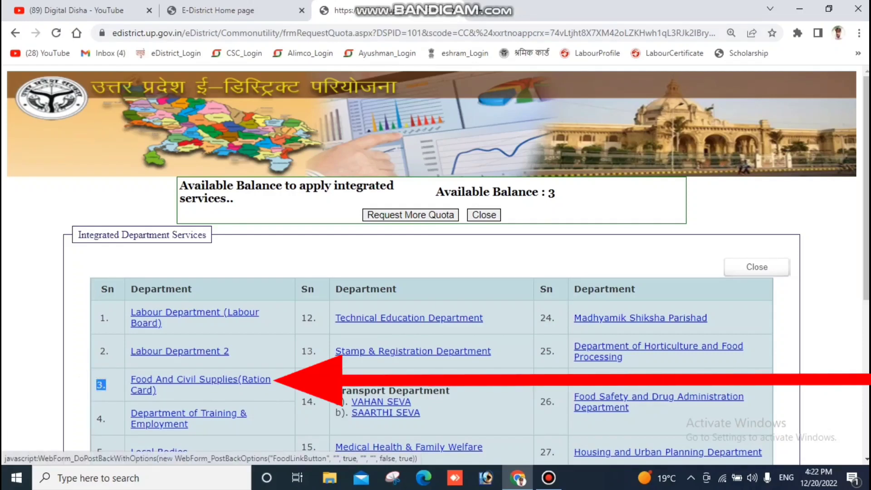
{"action": "left_click", "coordinate": [213, 382]}
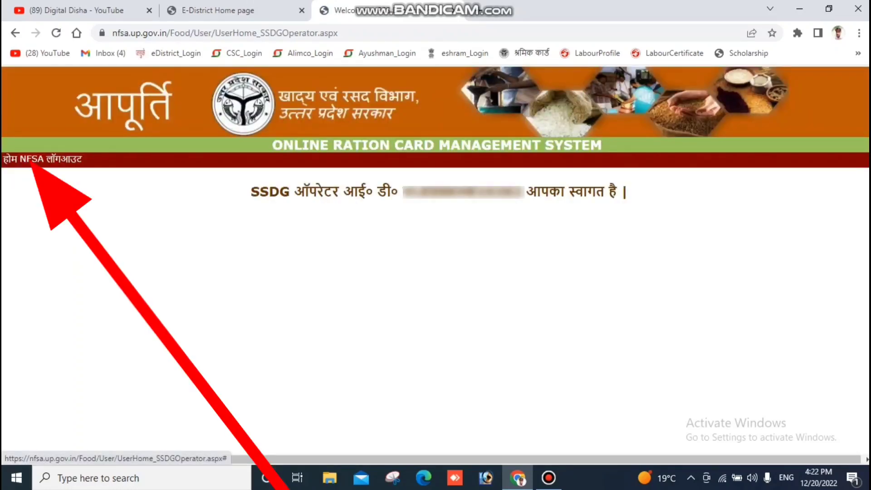
{"action": "left_click", "coordinate": [26, 156]}
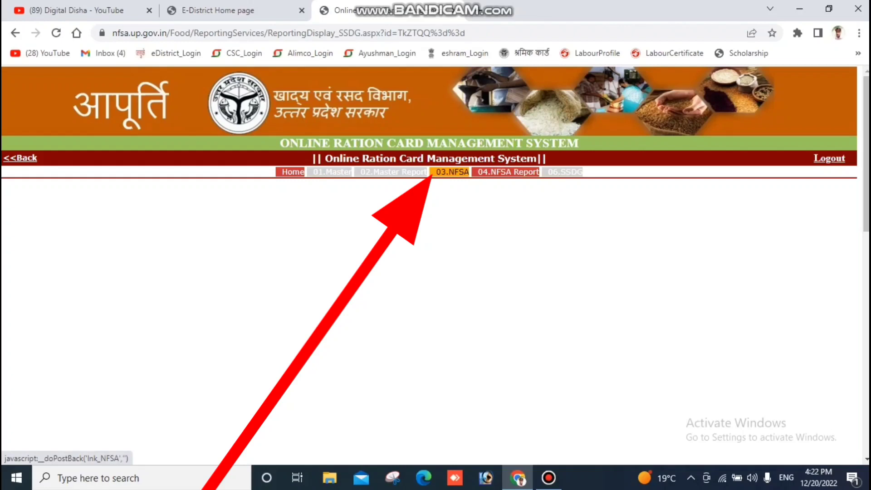
{"action": "left_click", "coordinate": [452, 172]}
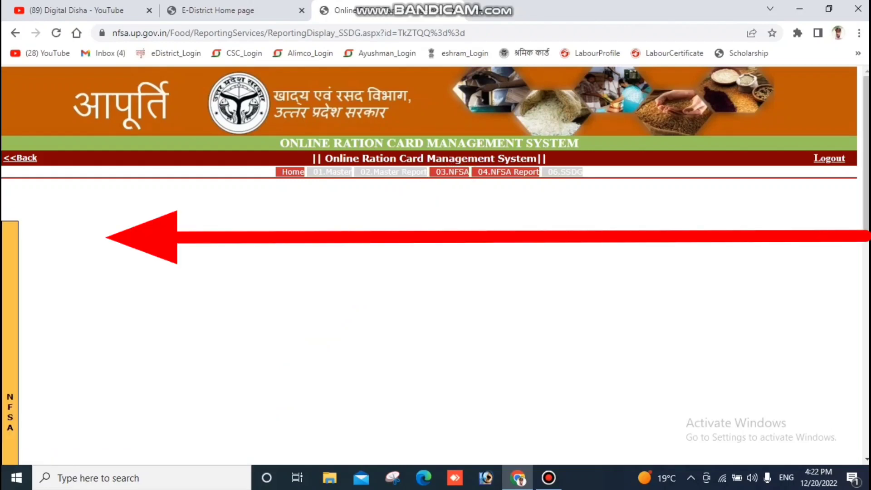
{"action": "mouse_move", "coordinate": [10, 251]}
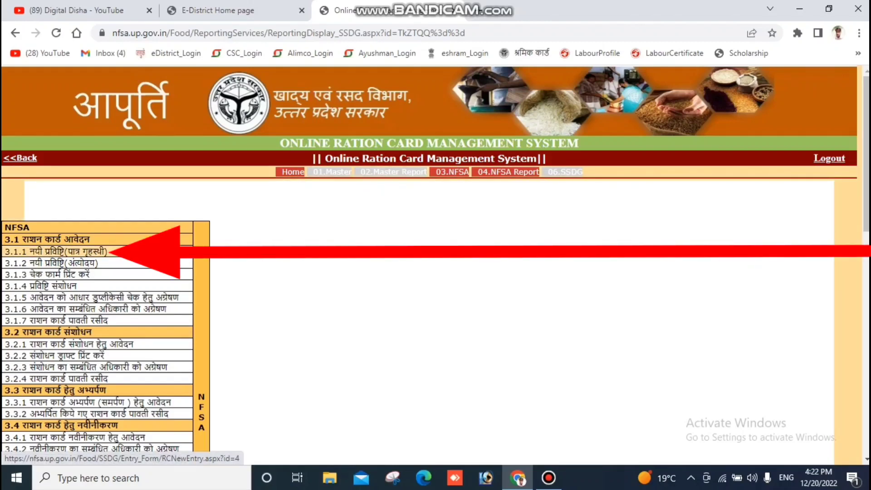
{"action": "left_click", "coordinate": [93, 251]}
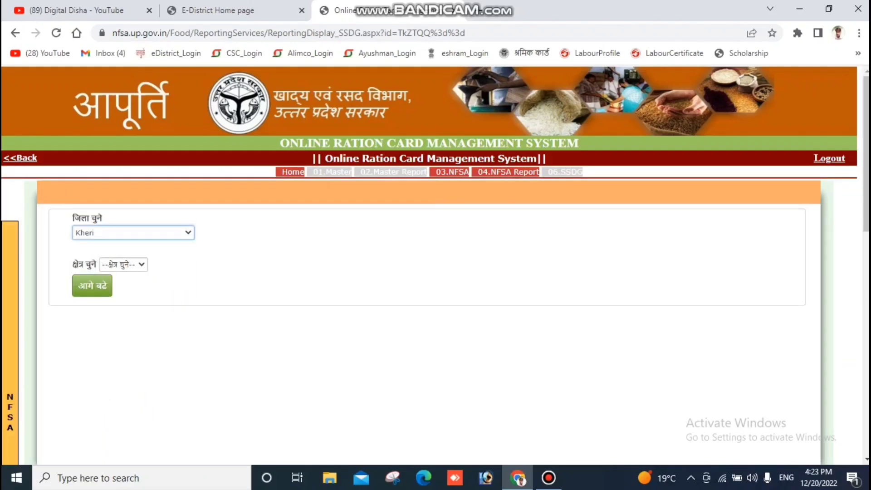
Set the area to ग्रामीण for the Kheri district and continue to the application form
{"action": "left_click", "coordinate": [136, 265]}
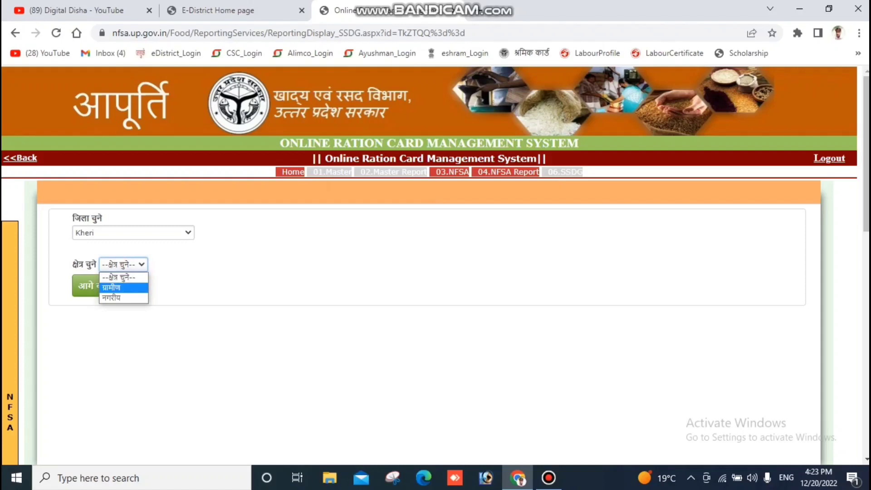
{"action": "left_click", "coordinate": [129, 288]}
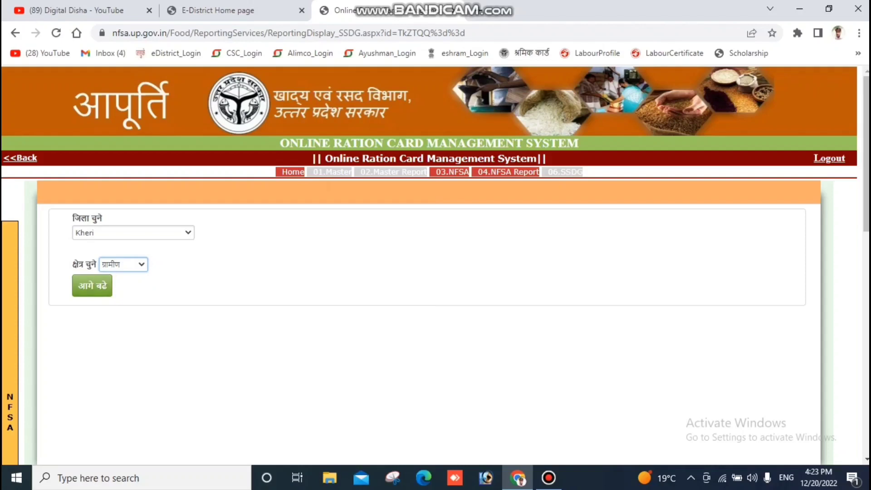
{"action": "left_click", "coordinate": [92, 286]}
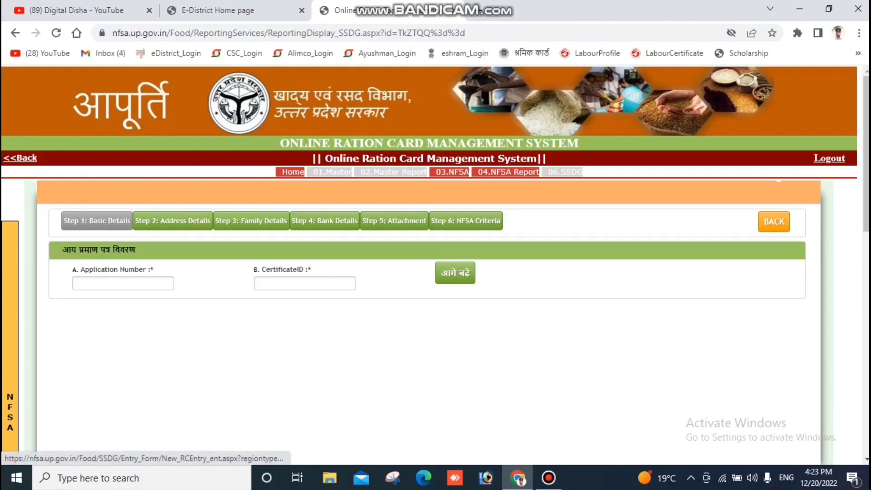
Enter the income certificate's application number and certificate ID, and load the certificate details
{"action": "left_click_drag", "start_coordinate": [81, 269], "coordinate": [146, 270]}
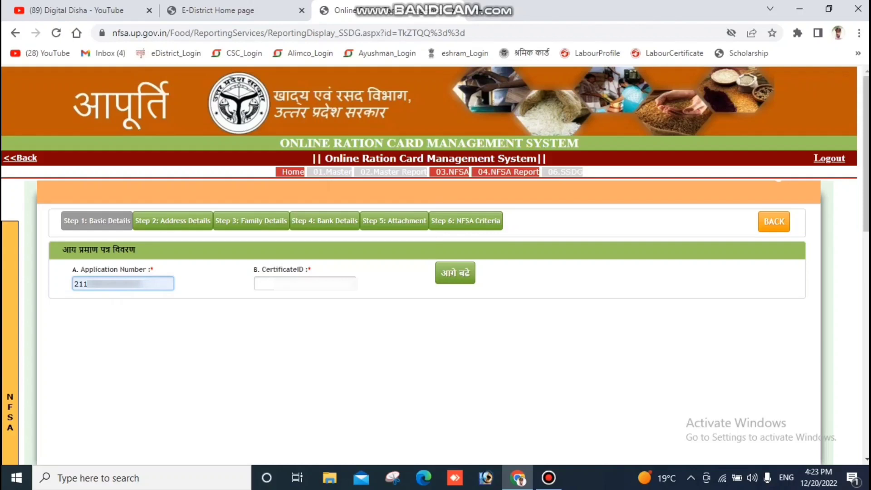
{"action": "left_click_drag", "start_coordinate": [262, 270], "coordinate": [293, 269]}
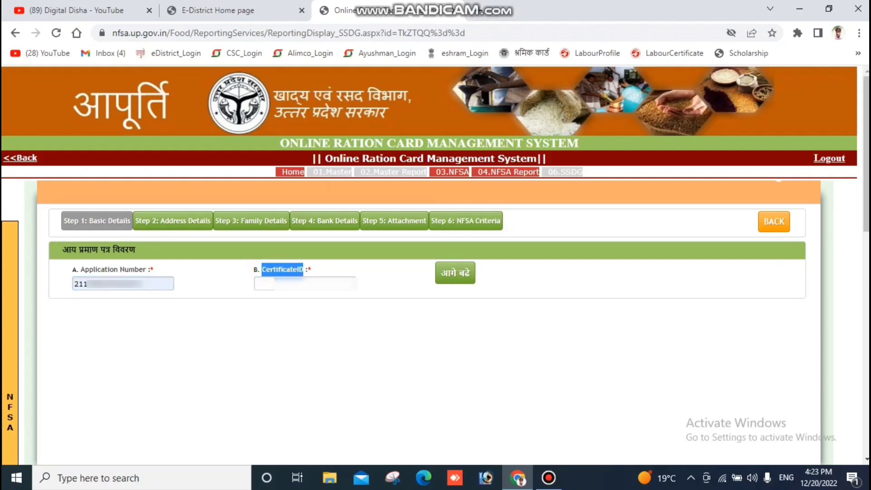
{"action": "left_click", "coordinate": [301, 284]}
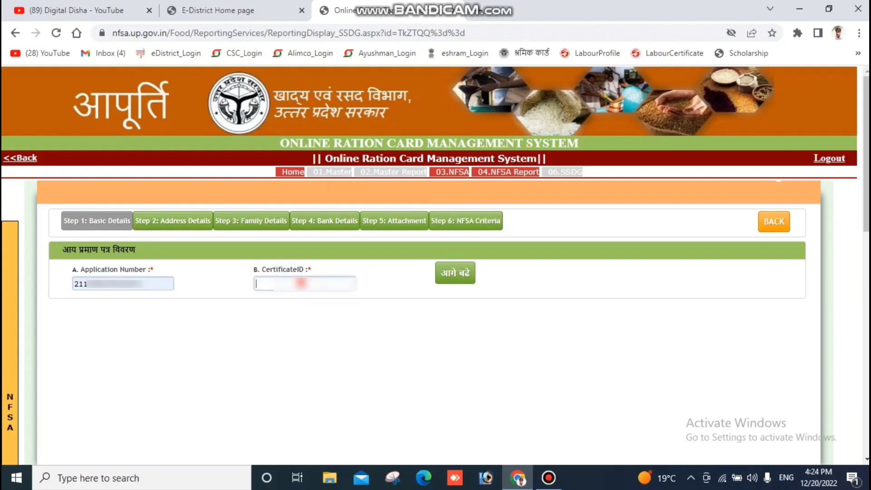
{"action": "type", "text": "2"}
{"action": "key", "text": "Down"}
{"action": "key", "text": "Return"}
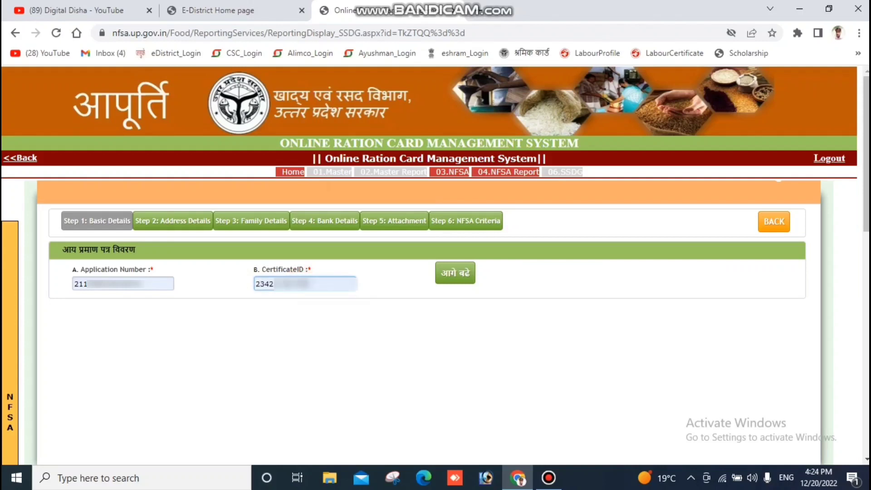
{"action": "left_click", "coordinate": [455, 273]}
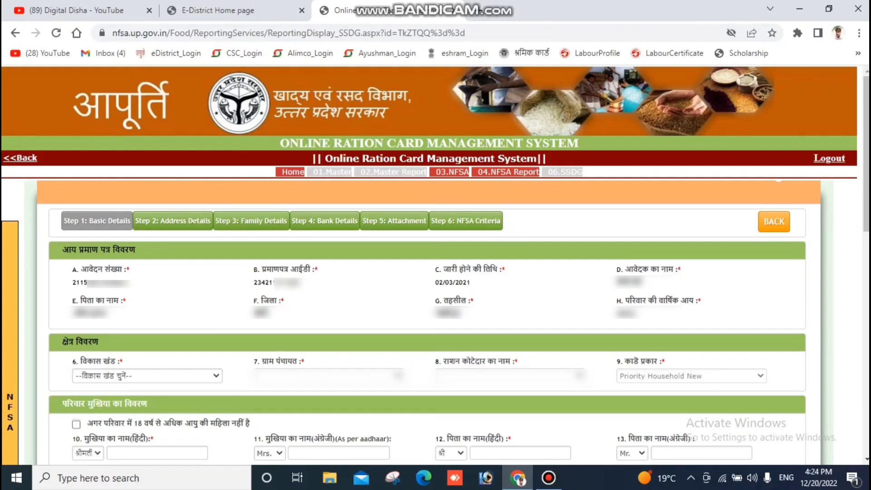
Fill in the area details with block NAKAHA, the applicant's gram panchayat and the ration dealer
{"action": "left_click_drag", "start_coordinate": [62, 249], "coordinate": [136, 250]}
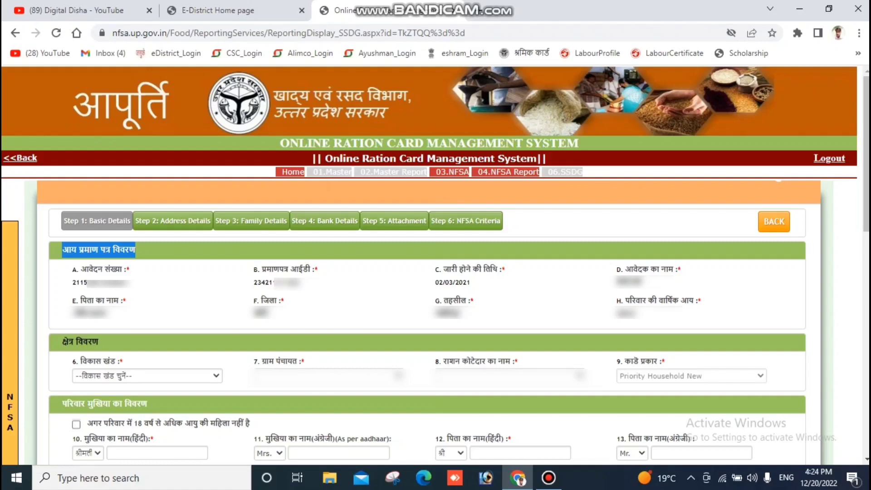
{"action": "left_click_drag", "start_coordinate": [102, 340], "coordinate": [63, 341]}
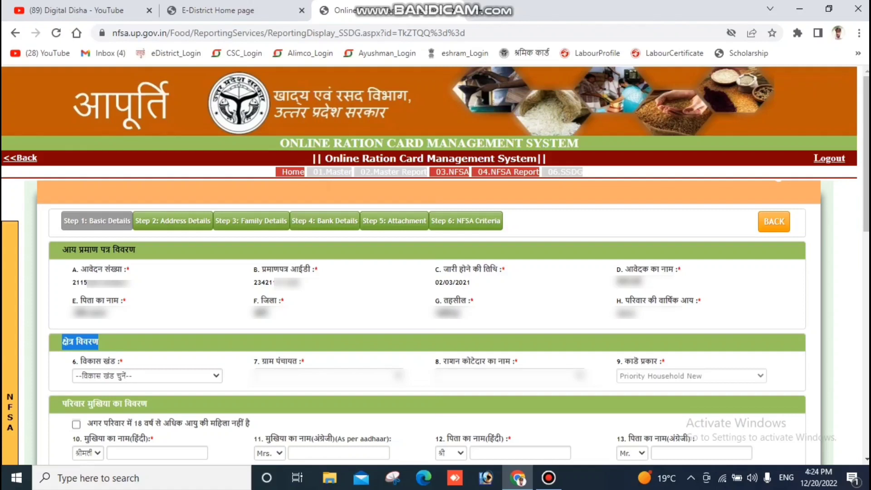
{"action": "left_click", "coordinate": [195, 375]}
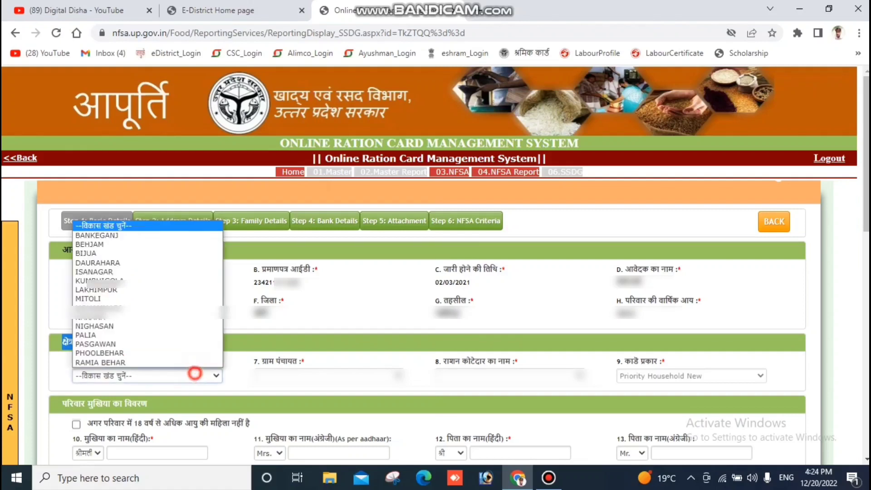
{"action": "left_click", "coordinate": [104, 312]}
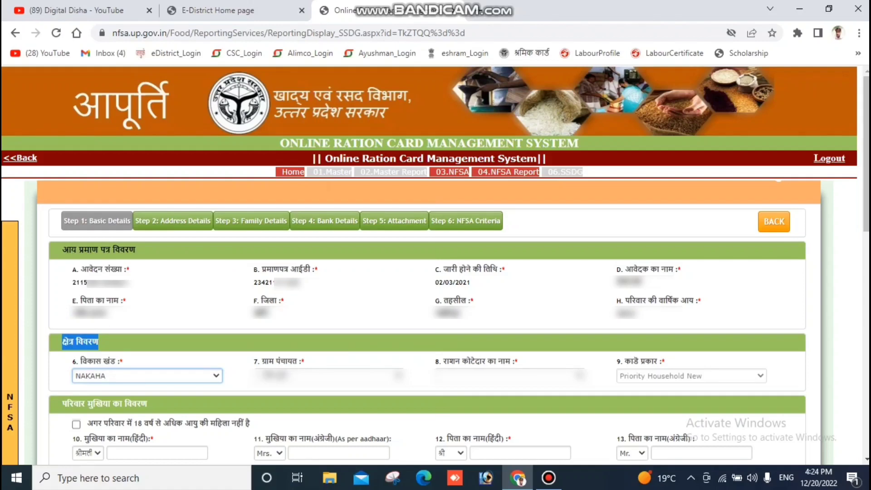
{"action": "left_click", "coordinate": [326, 376]}
{"action": "scroll", "coordinate": [307, 294], "scroll_direction": "down", "scroll_amount": 10}
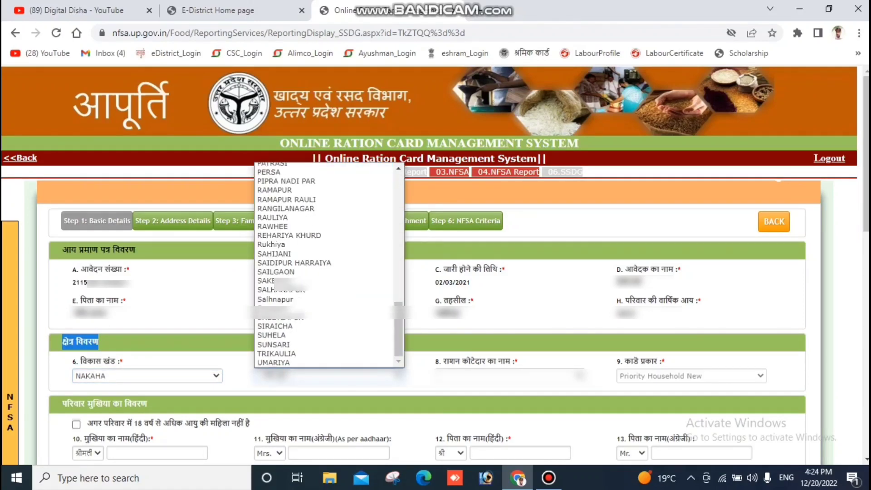
{"action": "left_click", "coordinate": [307, 314]}
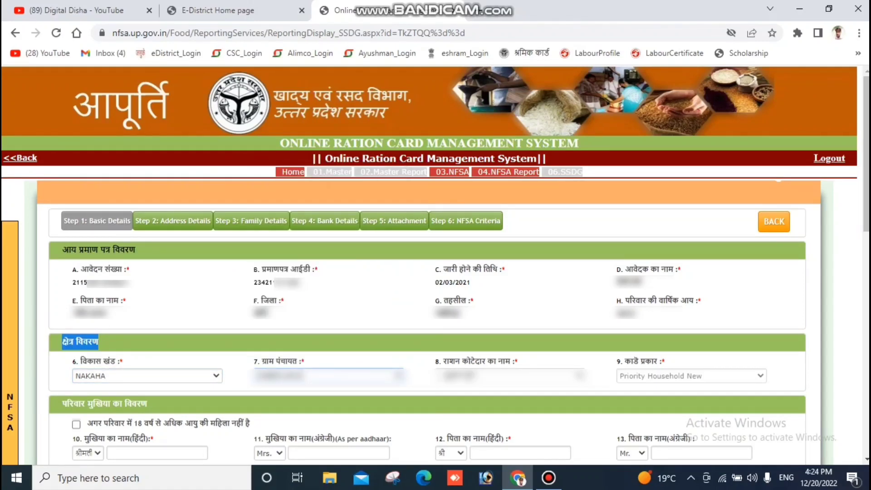
{"action": "left_click", "coordinate": [508, 376]}
{"action": "left_click", "coordinate": [495, 389]}
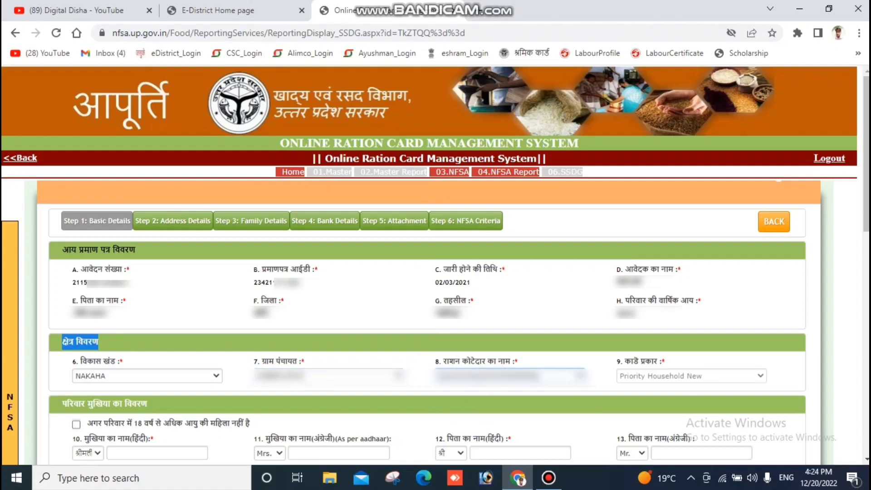
Try the option for a family with no woman over 18 and switch it off again
{"action": "left_click_drag", "start_coordinate": [88, 423], "coordinate": [250, 423]}
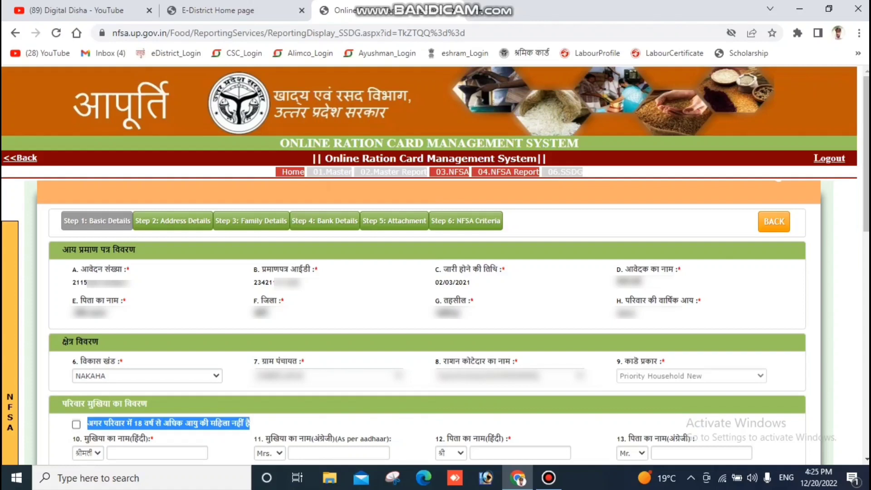
{"action": "left_click", "coordinate": [76, 424]}
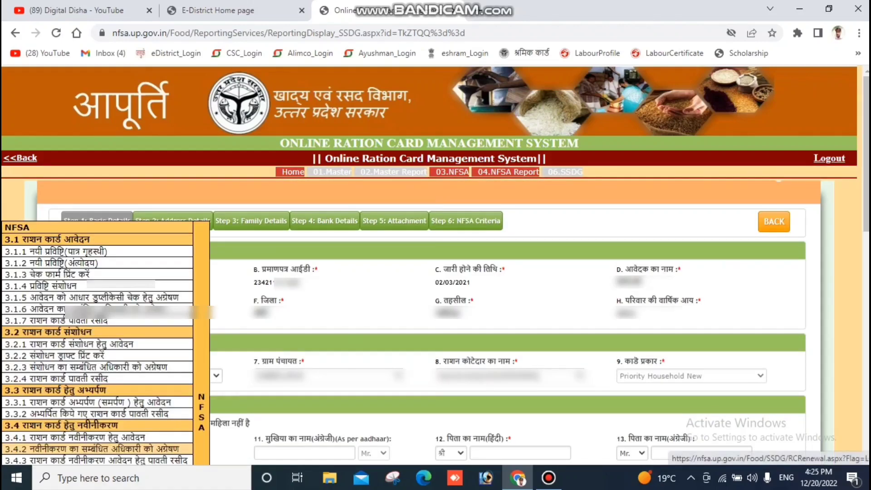
{"action": "left_click", "coordinate": [133, 453]}
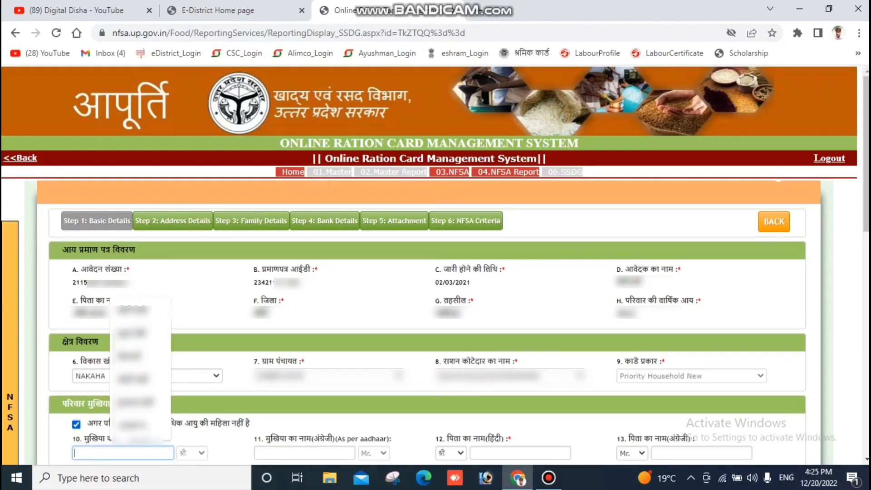
{"action": "left_click", "coordinate": [76, 425]}
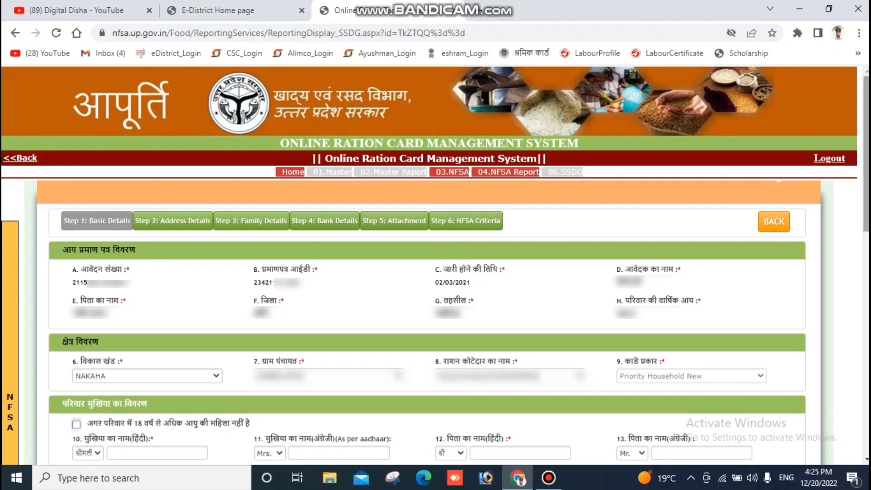
Enter the family head's name and the father's name in Hindi and English in the family head details
{"action": "scroll", "coordinate": [435, 273], "scroll_direction": "down", "scroll_amount": 5}
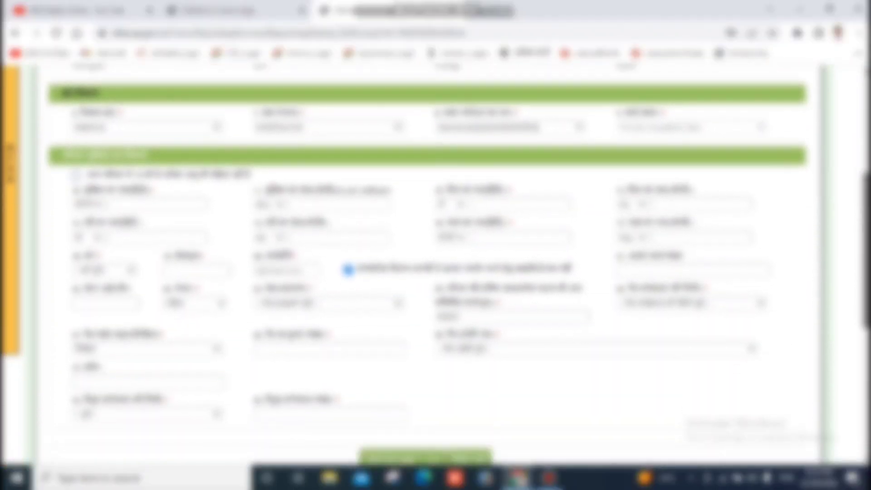
{"action": "left_click_drag", "start_coordinate": [85, 116], "coordinate": [148, 116]}
{"action": "left_click_drag", "start_coordinate": [266, 116], "coordinate": [348, 116]}
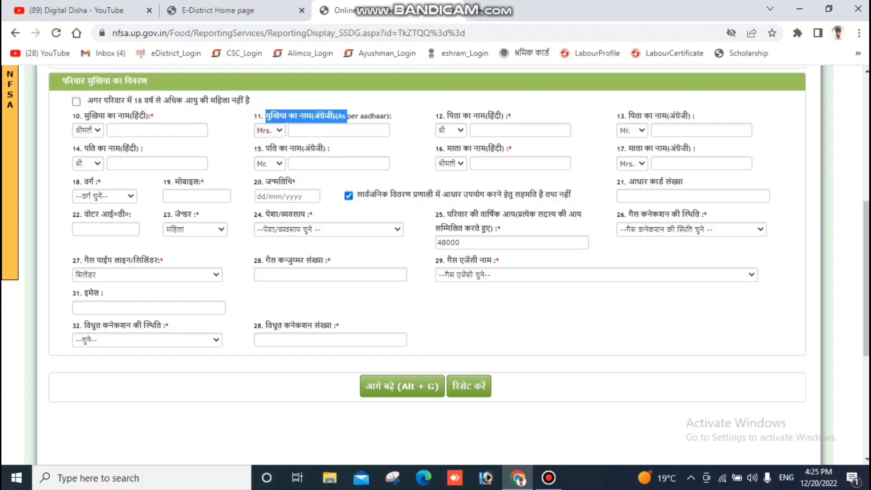
{"action": "left_click_drag", "start_coordinate": [447, 116], "coordinate": [504, 117]}
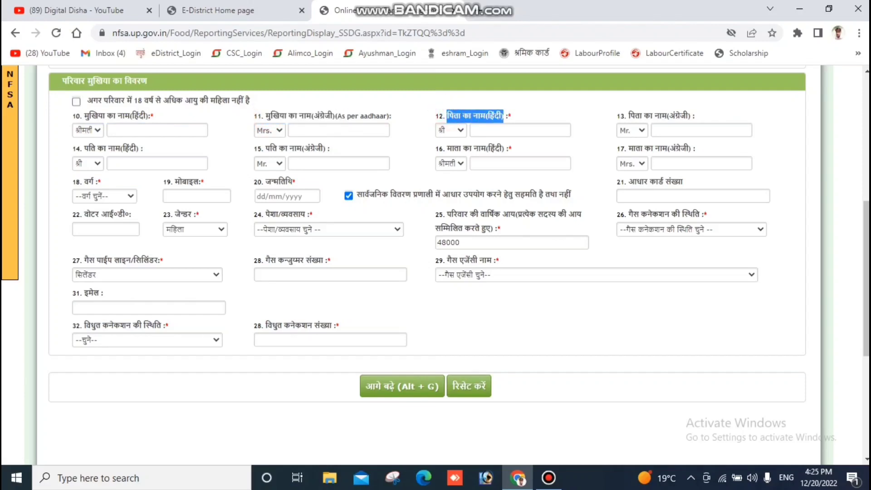
{"action": "left_click_drag", "start_coordinate": [629, 116], "coordinate": [691, 116]}
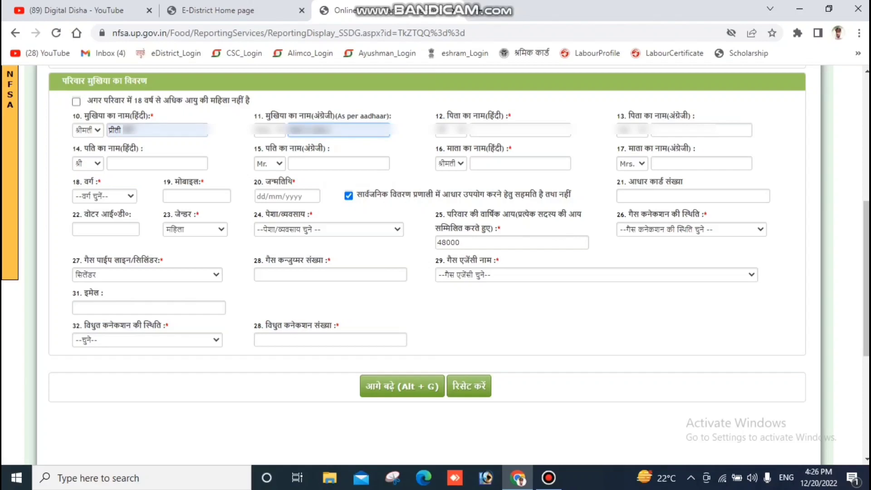
{"action": "left_click_drag", "start_coordinate": [447, 116], "coordinate": [508, 116]}
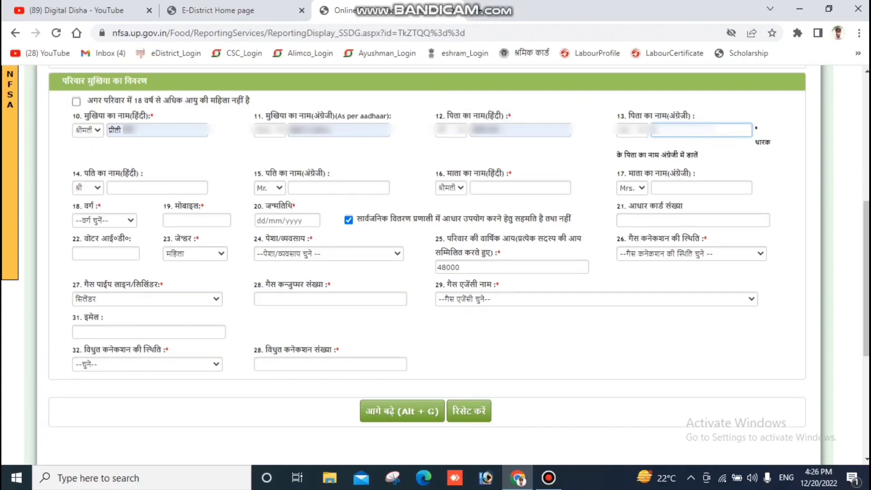
{"action": "left_click", "coordinate": [679, 129]}
{"action": "left_click", "coordinate": [683, 156]}
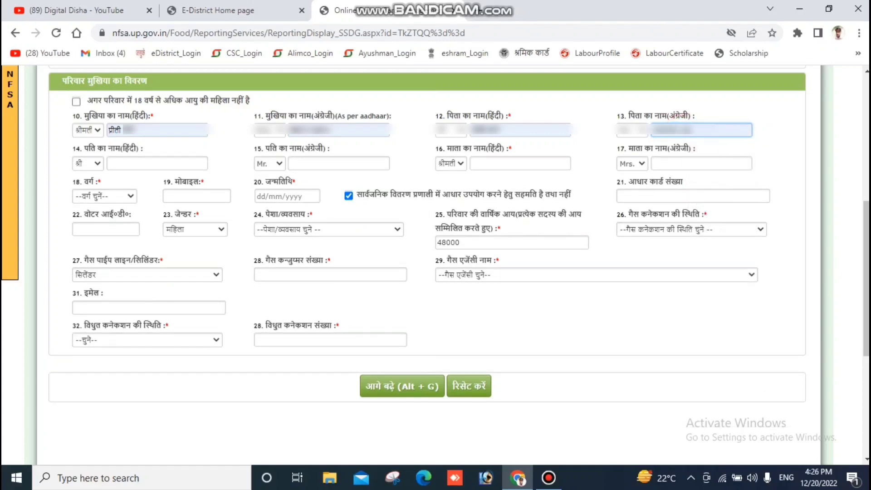
Enter the names of the family head's husband and mother in Hindi and English
{"action": "left_click_drag", "start_coordinate": [84, 148], "coordinate": [138, 149]}
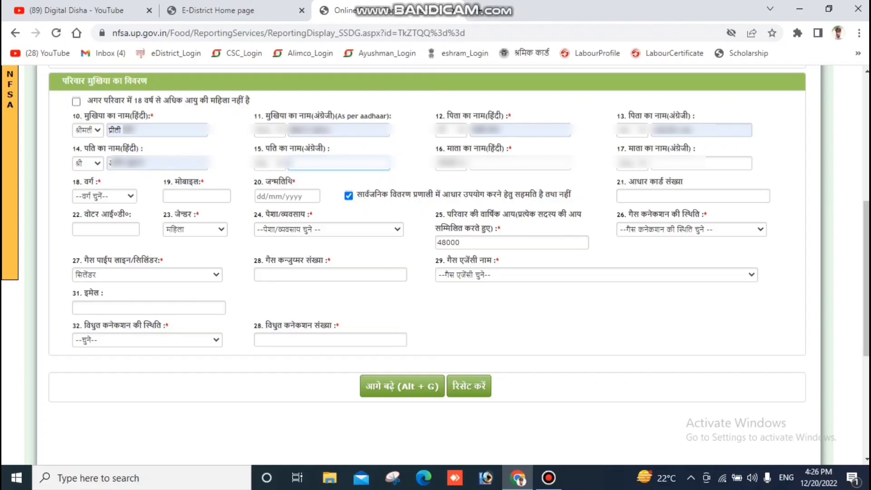
{"action": "left_click_drag", "start_coordinate": [447, 149], "coordinate": [503, 149]}
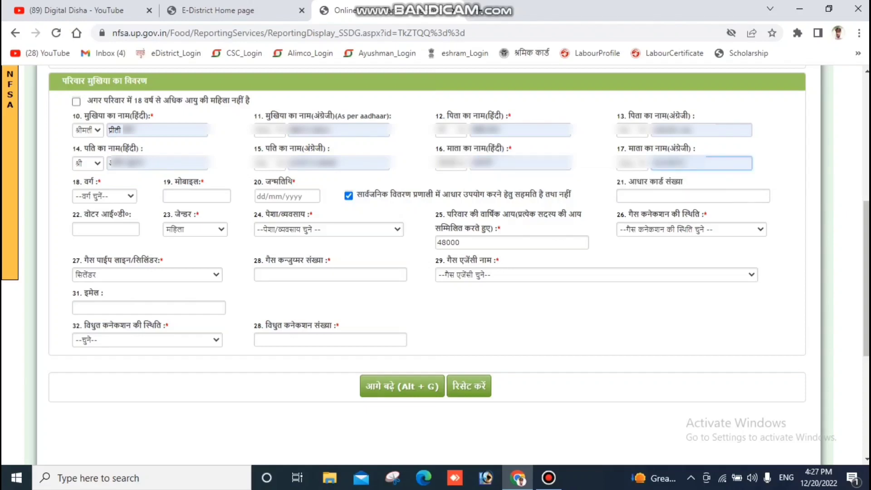
{"action": "double_click", "coordinate": [634, 149]}
{"action": "left_click_drag", "start_coordinate": [635, 149], "coordinate": [689, 149]}
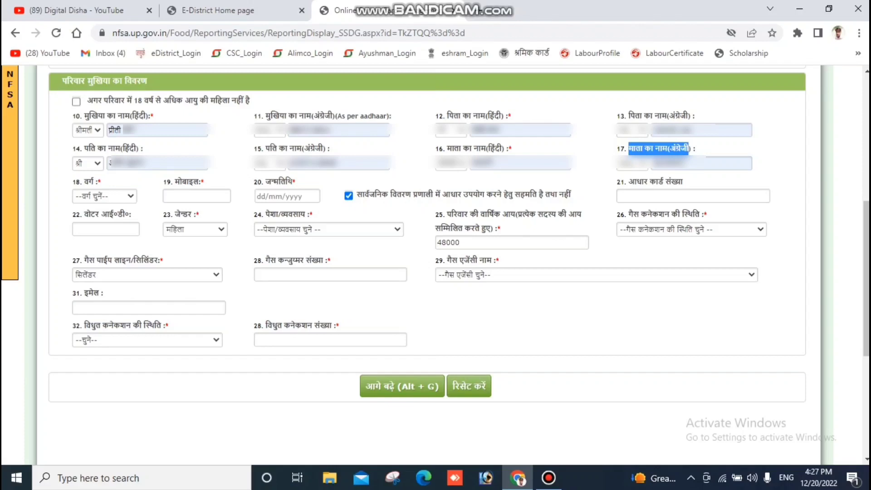
Set the family head's category (वर्ग) to अनुसुचित जाति
{"action": "left_click", "coordinate": [111, 196]}
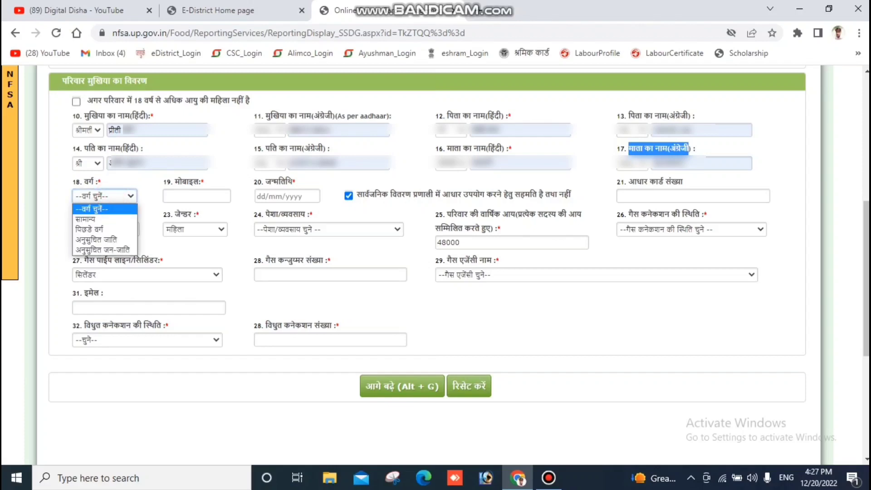
{"action": "key", "text": "Down"}
{"action": "key", "text": "Down"}
{"action": "key", "text": "Down"}
{"action": "key", "text": "Down"}
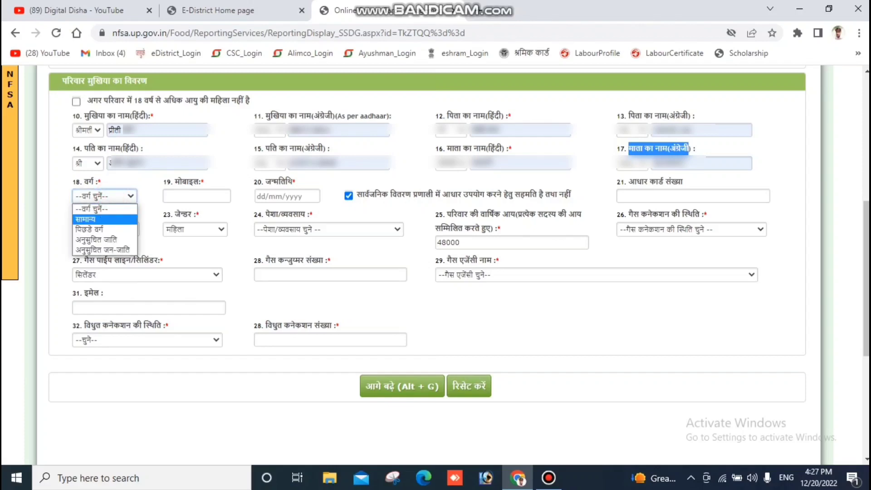
{"action": "key", "text": "Up"}
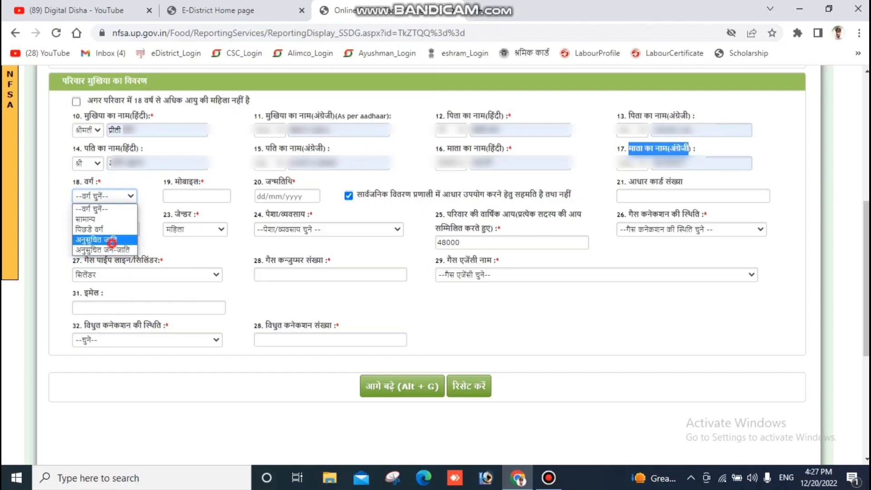
{"action": "left_click", "coordinate": [108, 239]}
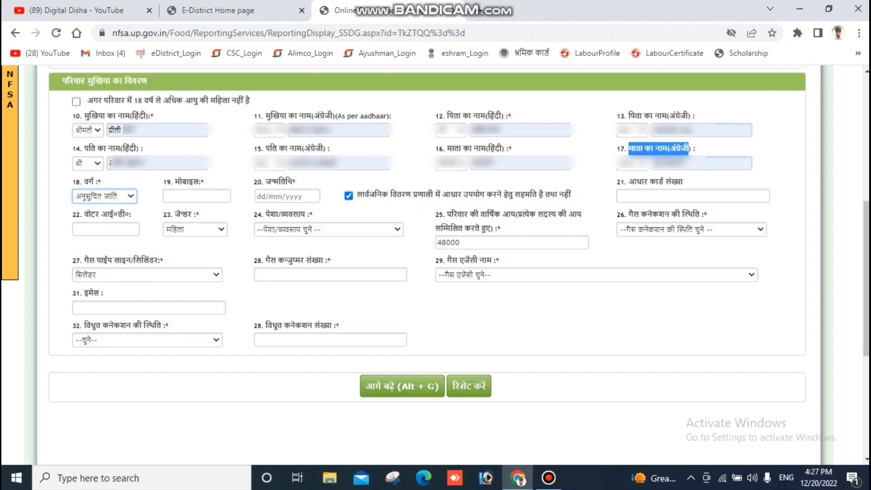
Fill in the family head's mobile number, date of birth and Aadhaar card number
{"action": "left_click", "coordinate": [186, 196]}
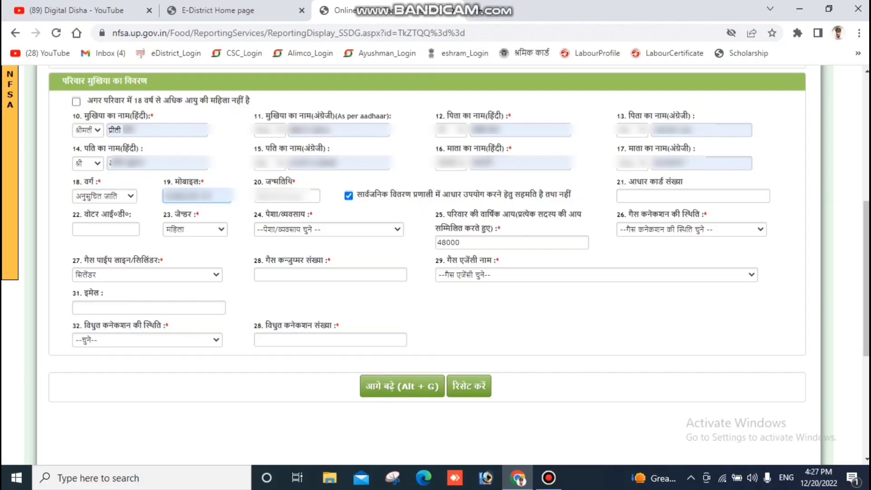
{"action": "left_click_drag", "start_coordinate": [293, 182], "coordinate": [254, 180]}
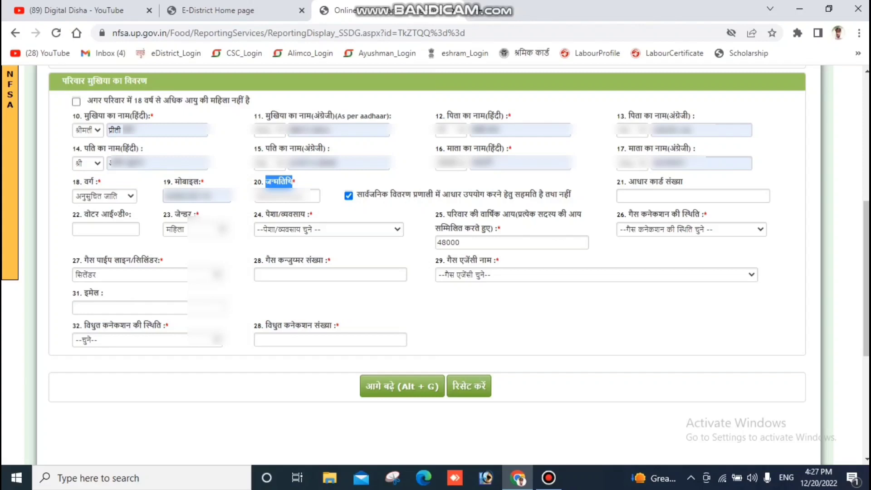
{"action": "left_click", "coordinate": [287, 196]}
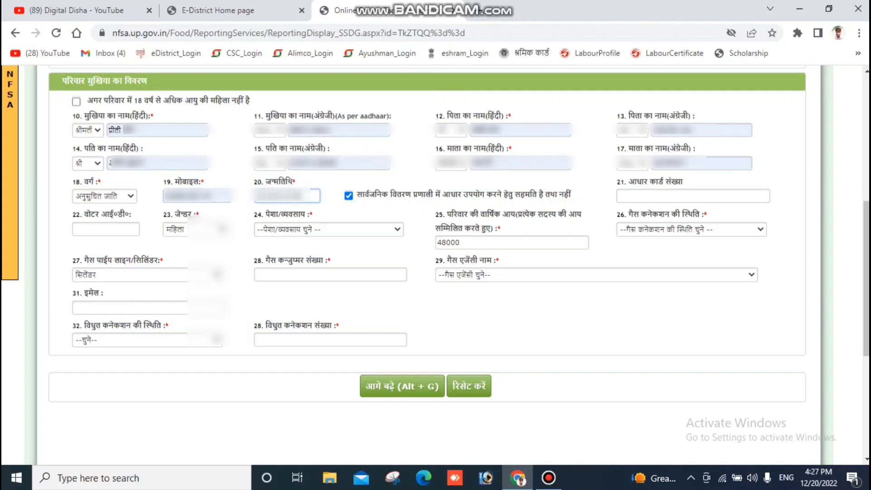
{"action": "left_click_drag", "start_coordinate": [629, 182], "coordinate": [684, 181]}
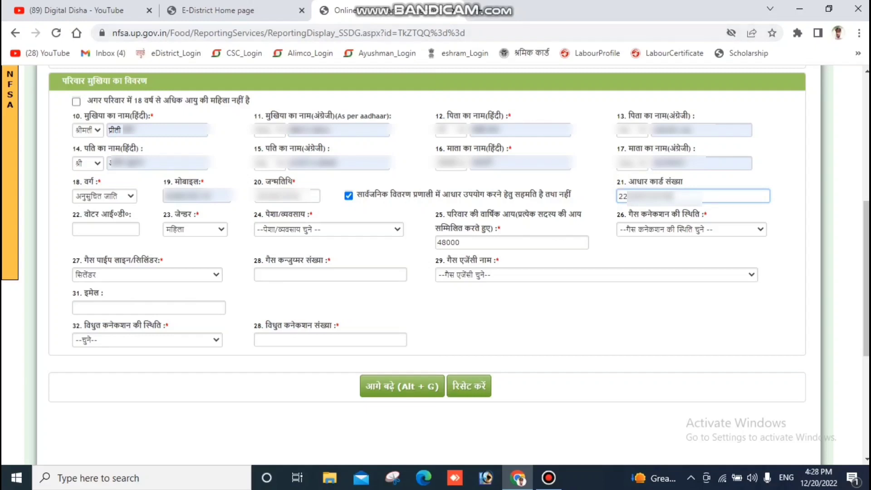
Set the family head's gender to महिला and the occupation to गृहणी
{"action": "left_click", "coordinate": [191, 228]}
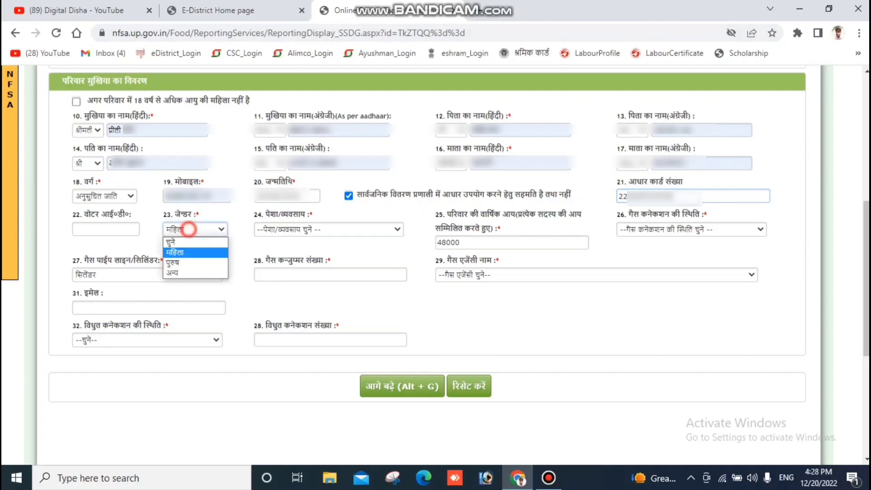
{"action": "left_click", "coordinate": [181, 252]}
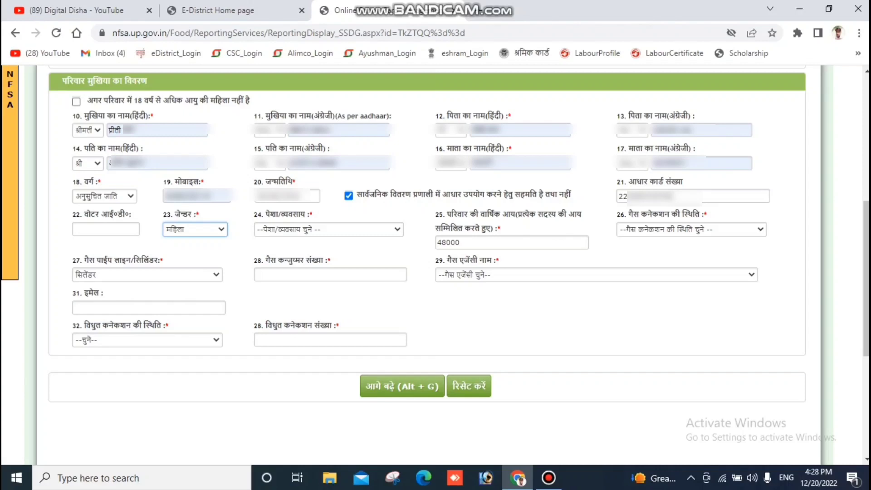
{"action": "left_click", "coordinate": [281, 229]}
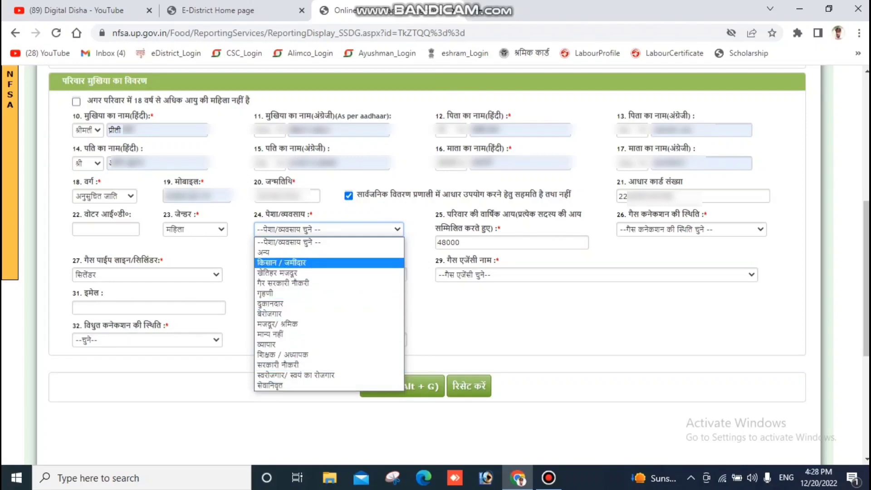
{"action": "left_click", "coordinate": [282, 293]}
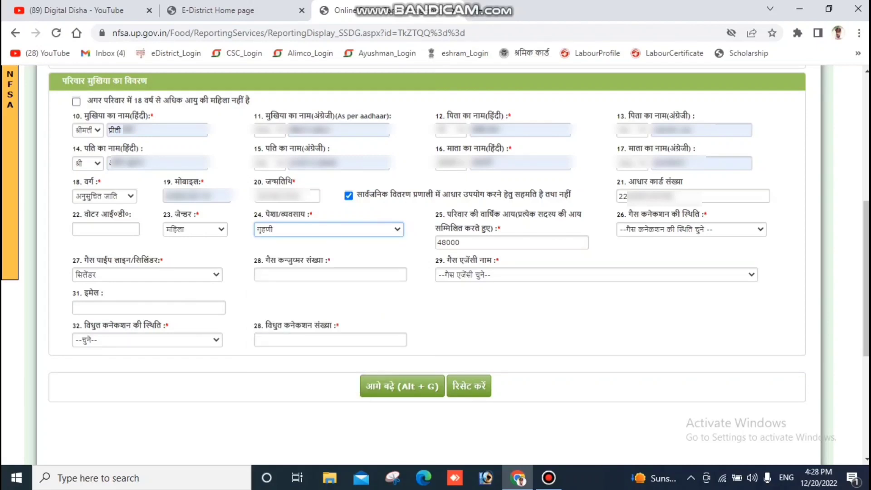
Set both the gas connection status and the electricity connection status to नहीं
{"action": "left_click_drag", "start_coordinate": [447, 214], "coordinate": [500, 214]}
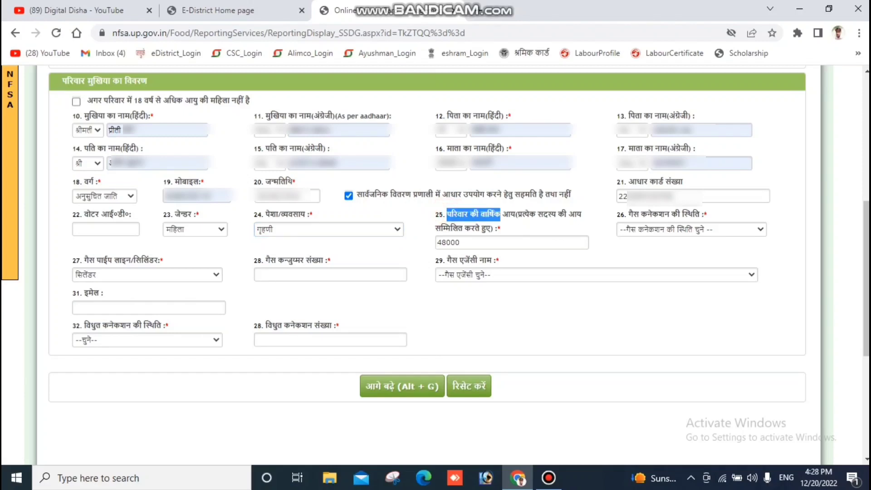
{"action": "left_click", "coordinate": [504, 229]}
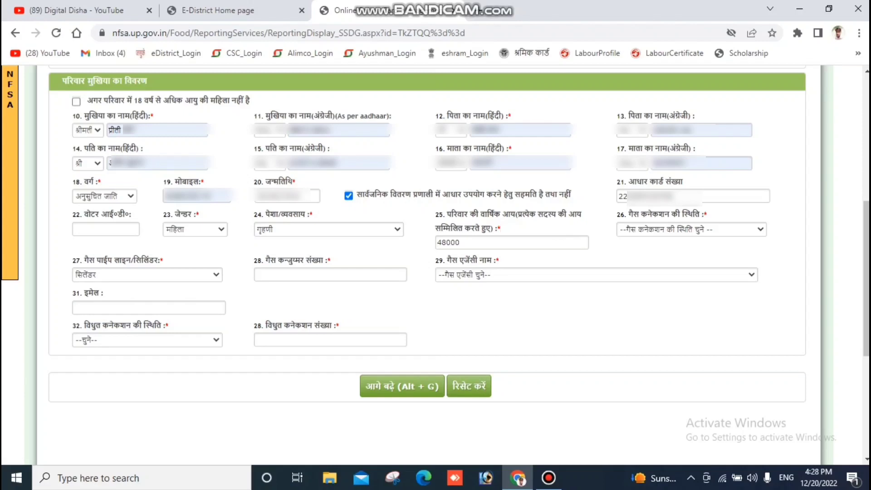
{"action": "left_click_drag", "start_coordinate": [629, 214], "coordinate": [700, 214]}
{"action": "left_click", "coordinate": [665, 229]}
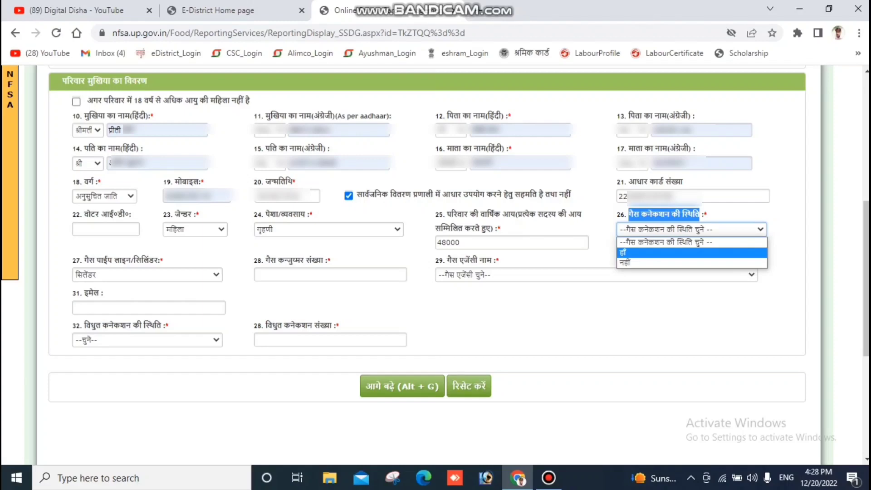
{"action": "left_click", "coordinate": [628, 254]}
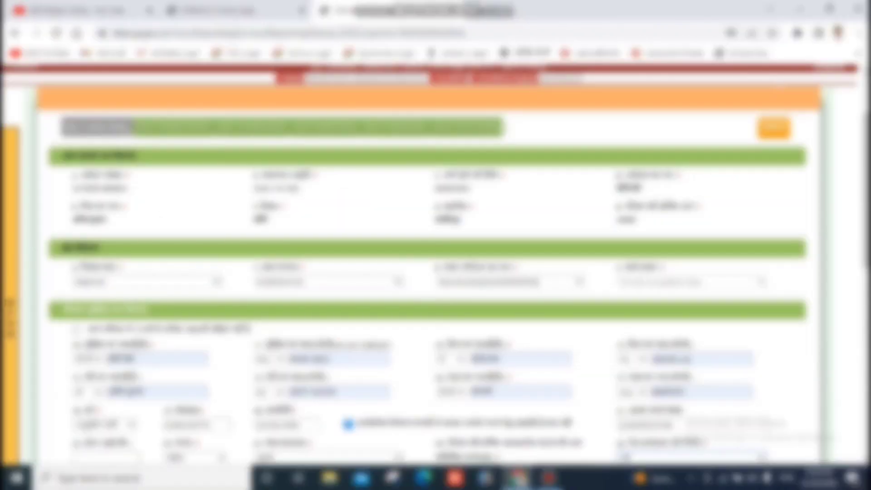
{"action": "scroll", "coordinate": [429, 263], "scroll_direction": "down", "scroll_amount": 6}
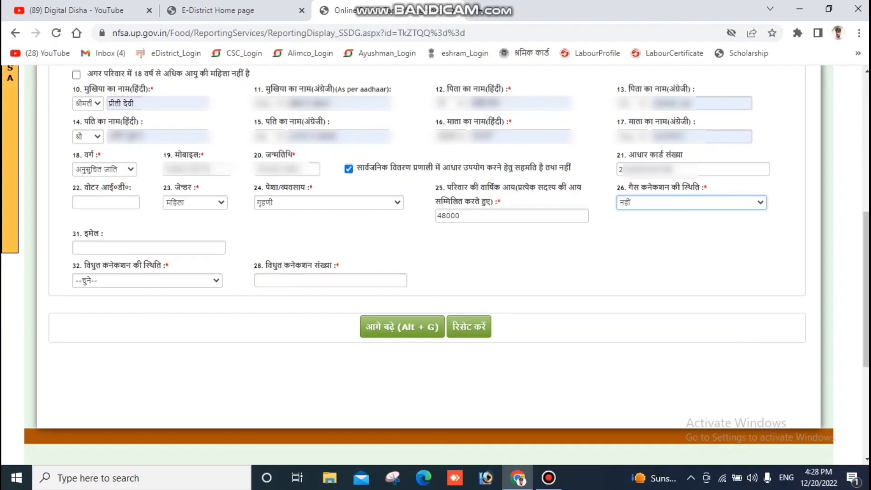
{"action": "left_click", "coordinate": [101, 280]}
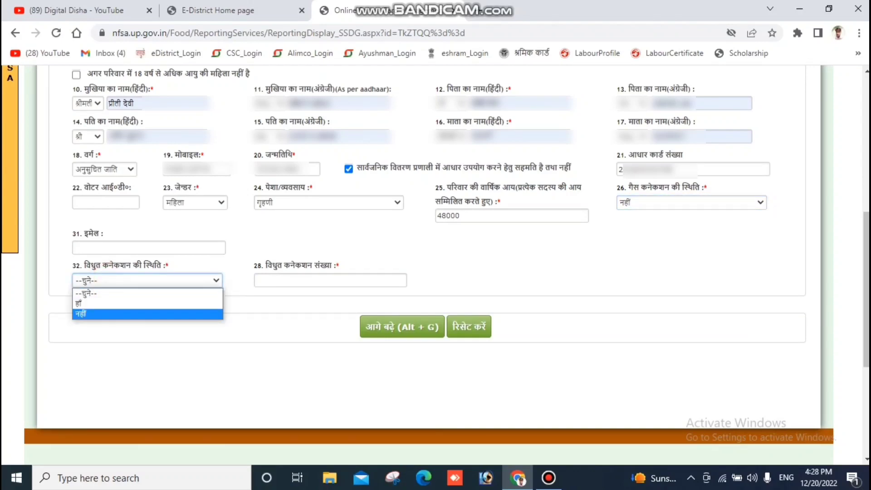
{"action": "left_click", "coordinate": [95, 313]}
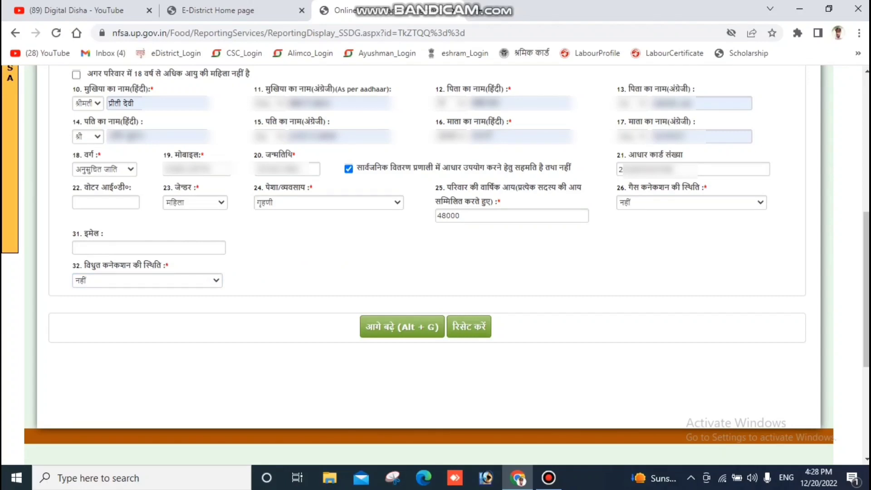
Save the basic details and accept the confirmation to continue to the address details
{"action": "key", "text": "alt+g"}
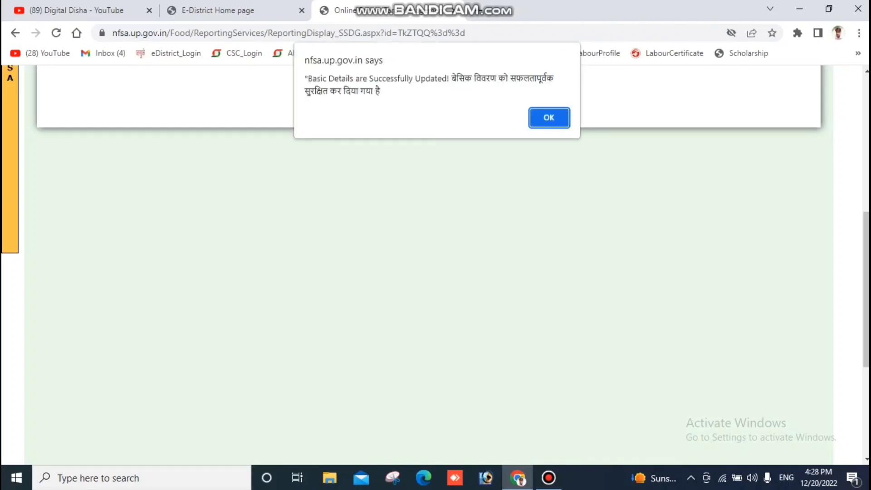
{"action": "left_click_drag", "start_coordinate": [452, 78], "coordinate": [381, 92]}
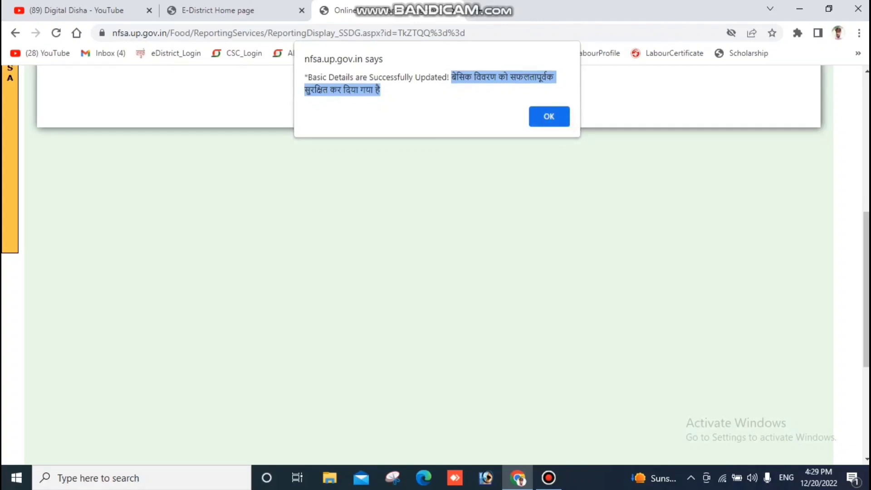
{"action": "key", "text": "Return"}
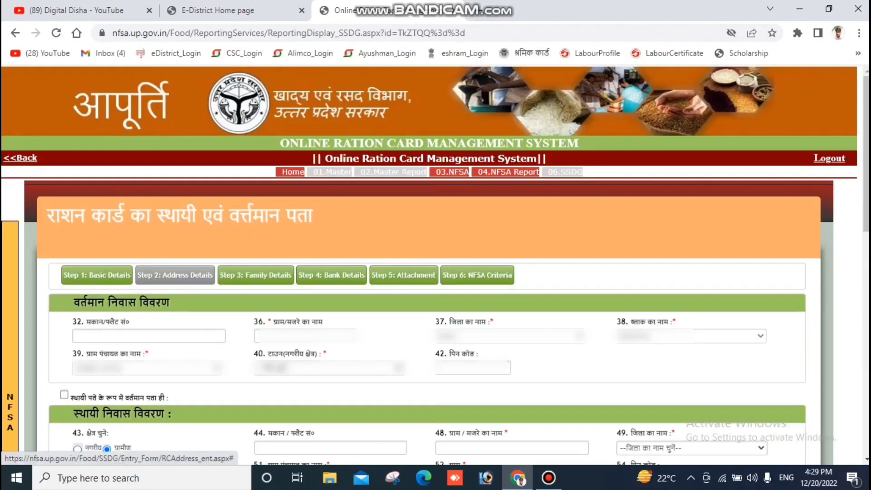
Enter the village or hamlet name of the current residence and choose the applicant's village in the town field
{"action": "left_click_drag", "start_coordinate": [271, 322], "coordinate": [323, 322]}
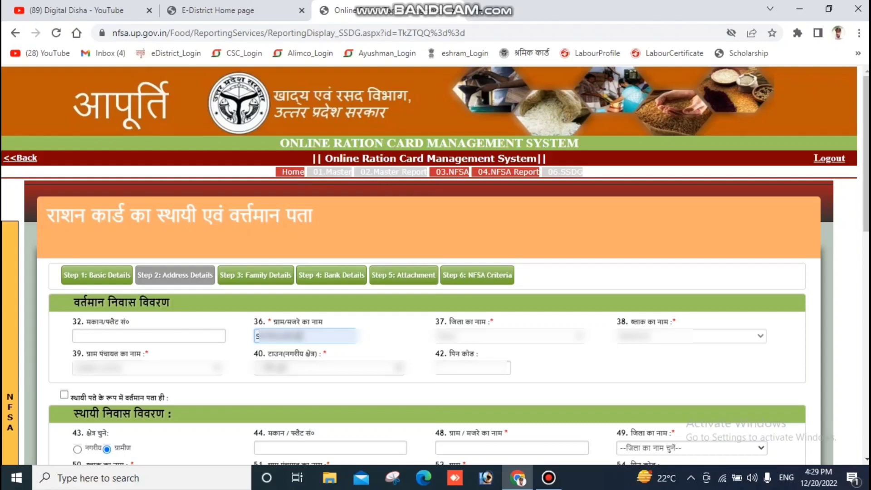
{"action": "left_click", "coordinate": [483, 338]}
{"action": "left_click", "coordinate": [145, 370]}
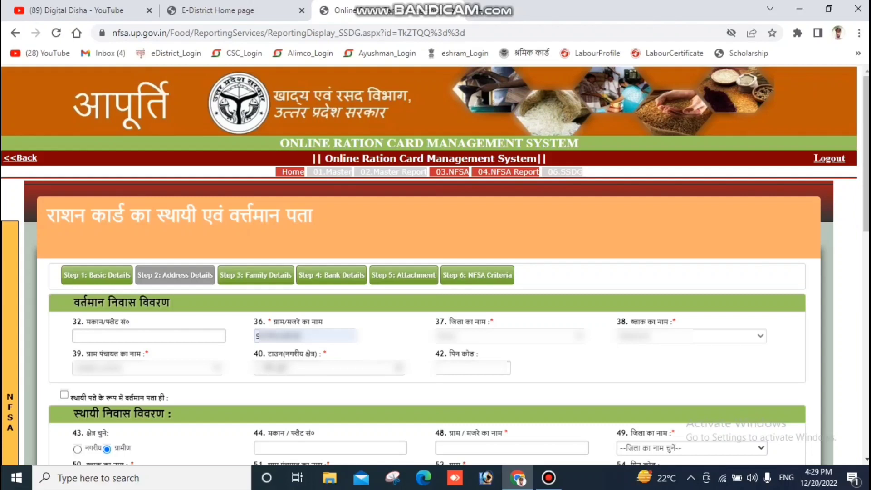
{"action": "left_click", "coordinate": [278, 367]}
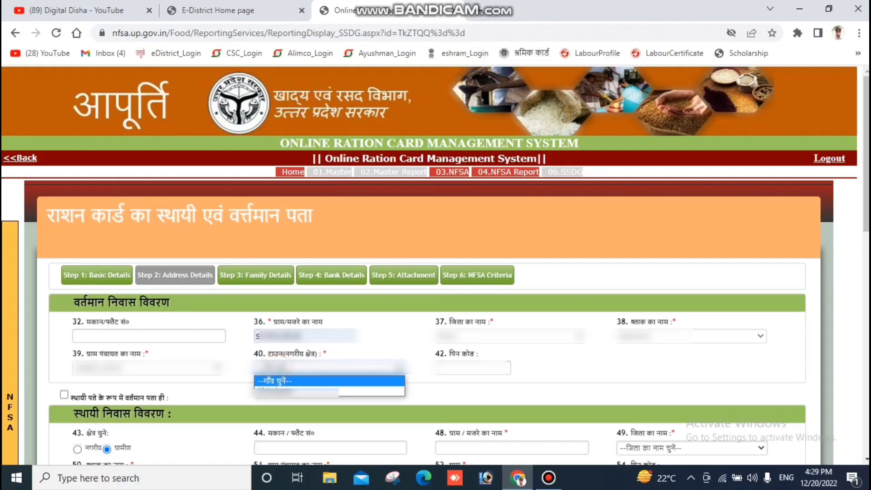
{"action": "left_click", "coordinate": [282, 383]}
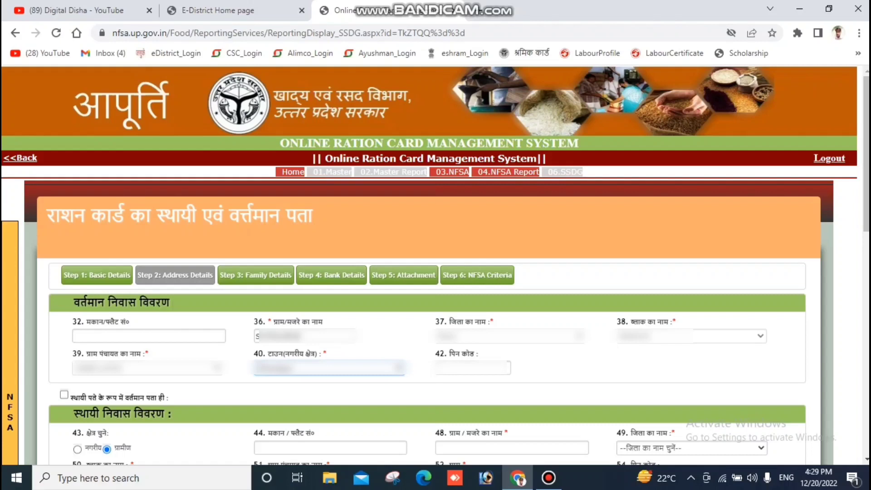
Enter the postal code of the current residence and mark the permanent address as the same as the current address
{"action": "left_click", "coordinate": [545, 375]}
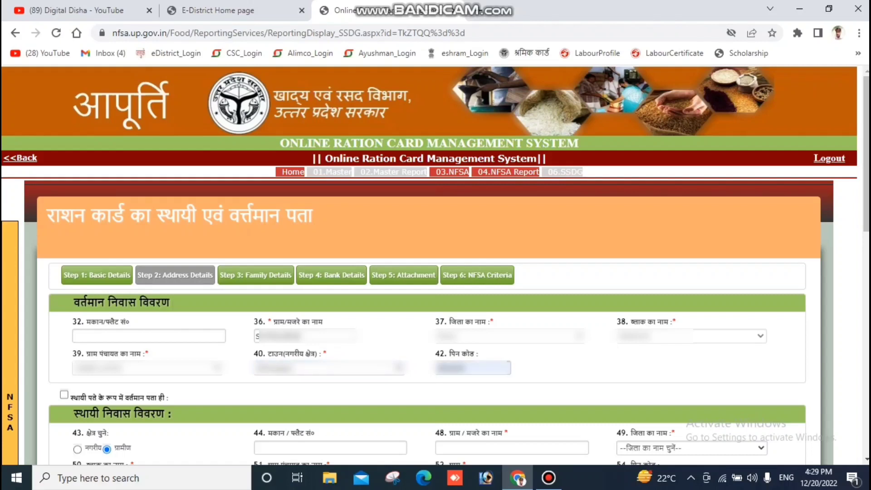
{"action": "left_click_drag", "start_coordinate": [69, 397], "coordinate": [168, 398]}
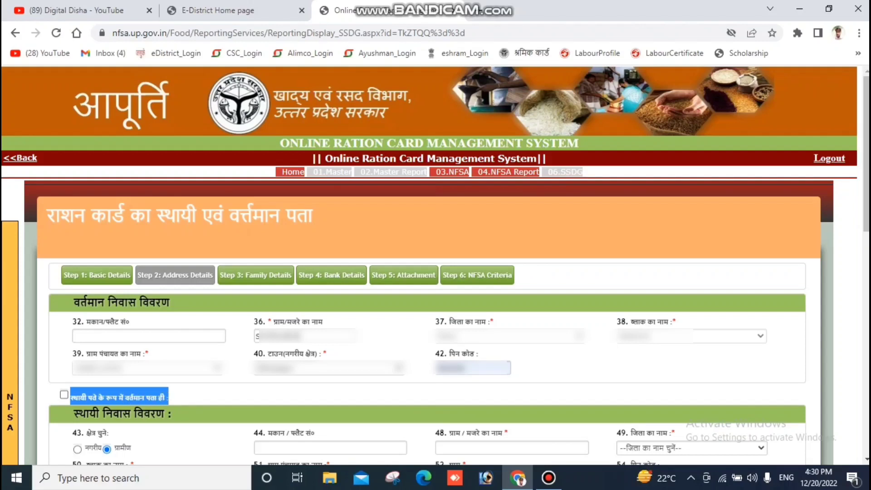
{"action": "left_click", "coordinate": [64, 394]}
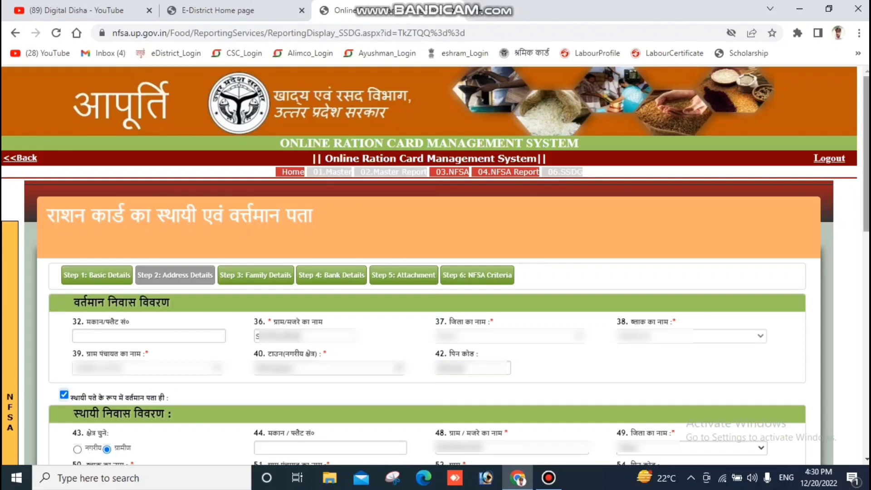
Save the address details and accept the confirmation to continue to the family details
{"action": "scroll", "coordinate": [436, 263], "scroll_direction": "down", "scroll_amount": 3}
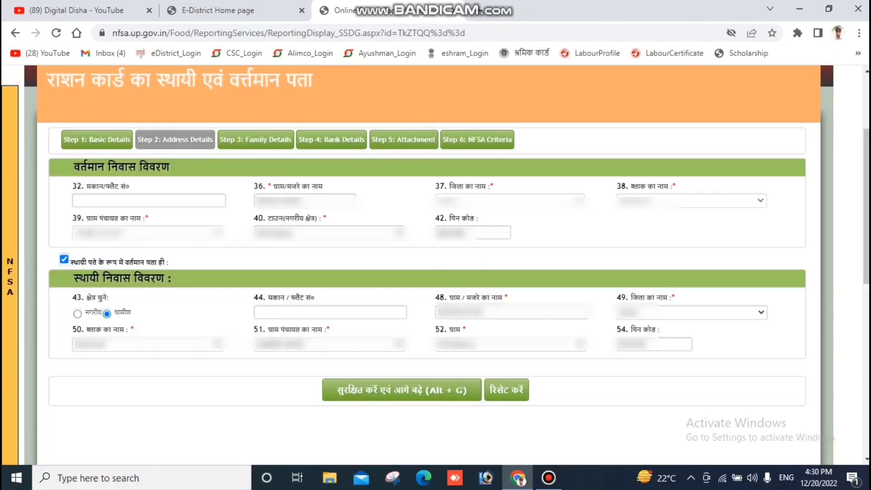
{"action": "left_click", "coordinate": [418, 391]}
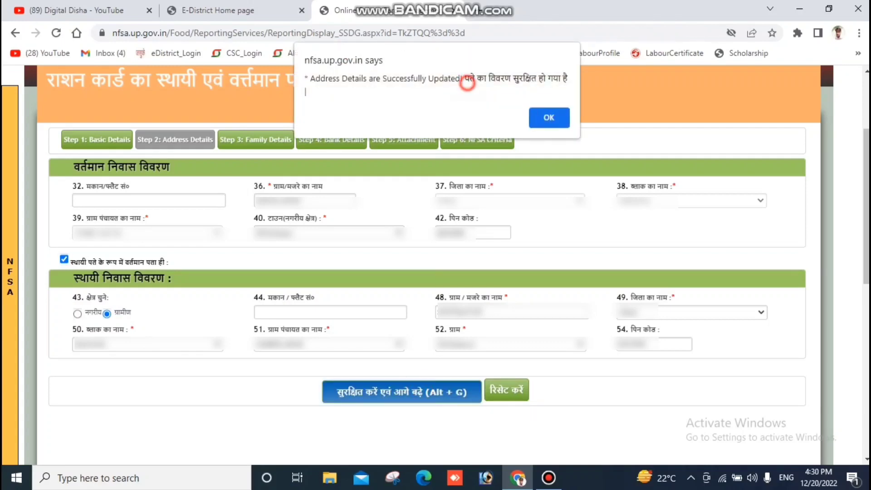
{"action": "left_click_drag", "start_coordinate": [467, 79], "coordinate": [472, 93]}
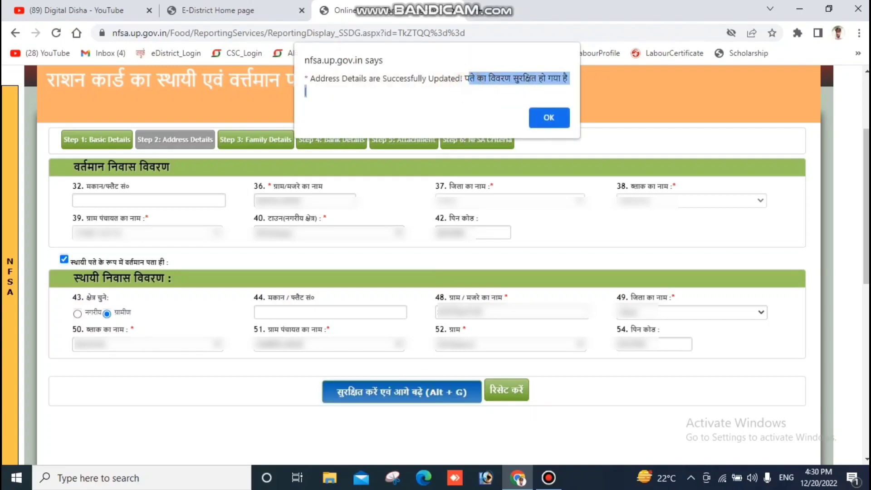
{"action": "left_click", "coordinate": [555, 122]}
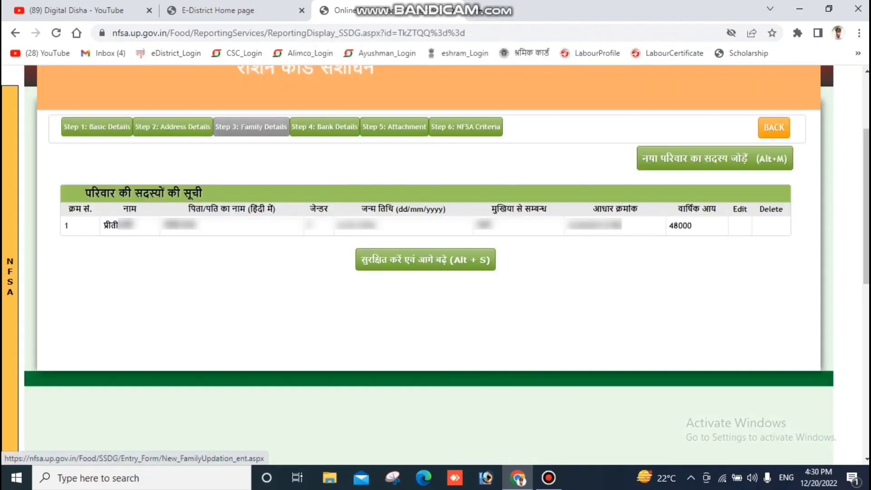
Review the family head's entry in the member list and open the form for adding a new family member
{"action": "left_click_drag", "start_coordinate": [85, 194], "coordinate": [202, 194]}
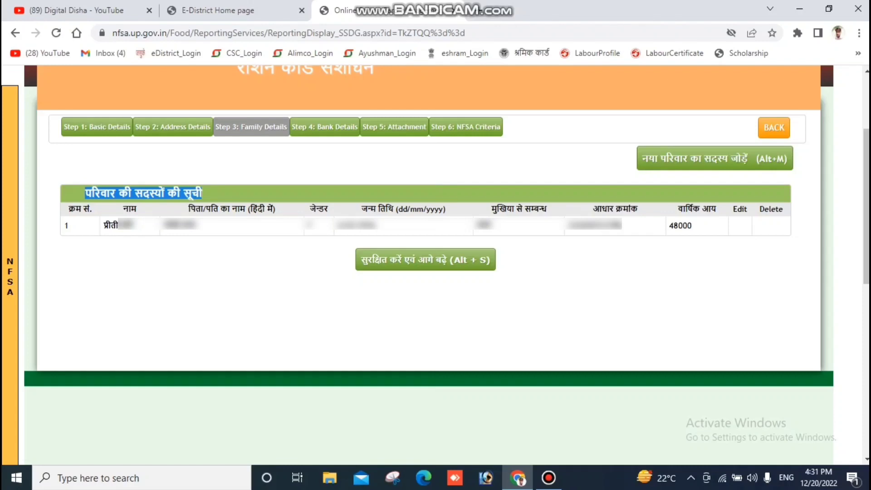
{"action": "left_click_drag", "start_coordinate": [86, 226], "coordinate": [195, 229]}
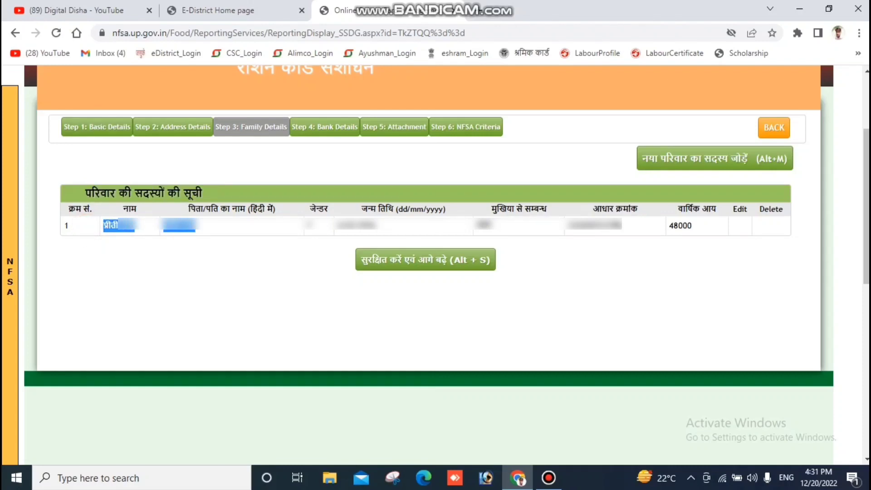
{"action": "left_click", "coordinate": [290, 223]}
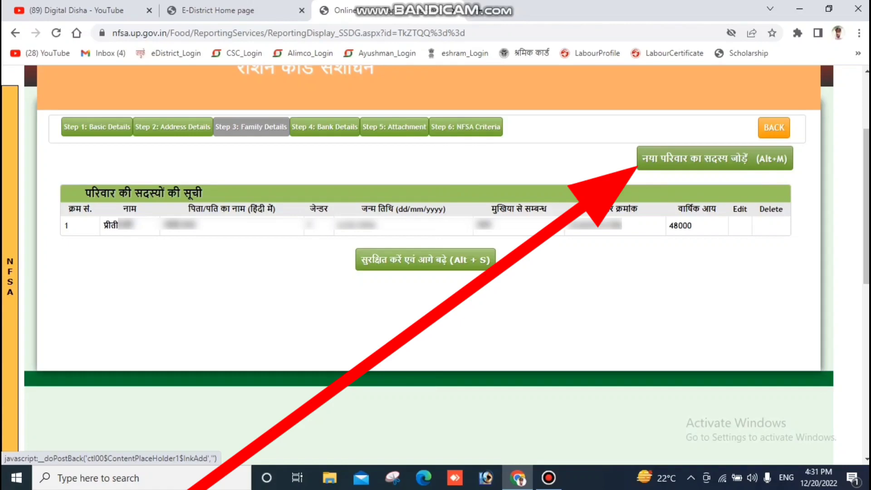
{"action": "left_click", "coordinate": [720, 158]}
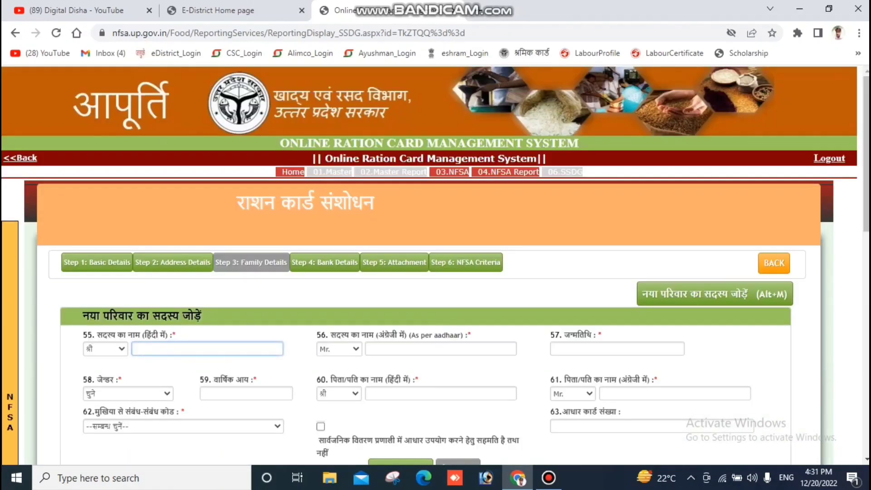
Enter the new member's name in Hindi and in English as per Aadhaar, and fill in the date of birth
{"action": "left_click_drag", "start_coordinate": [103, 336], "coordinate": [158, 335]}
{"action": "left_click_drag", "start_coordinate": [328, 335], "coordinate": [397, 334]}
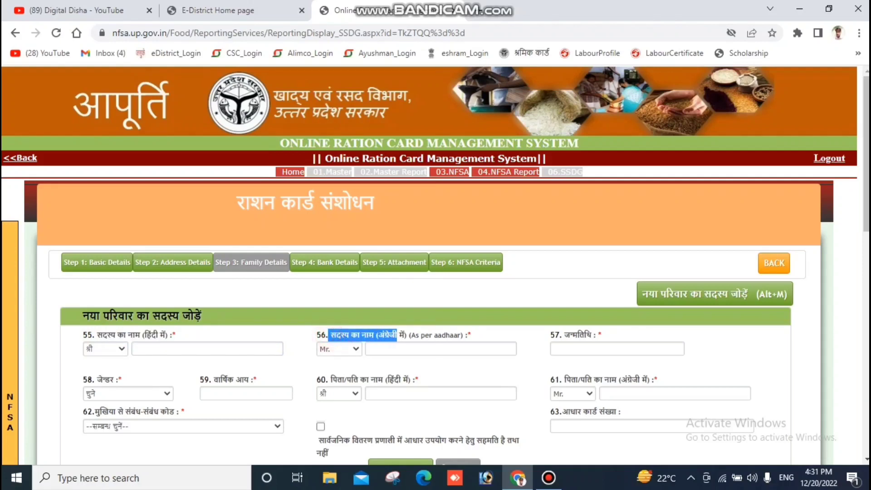
{"action": "left_click", "coordinate": [292, 334]}
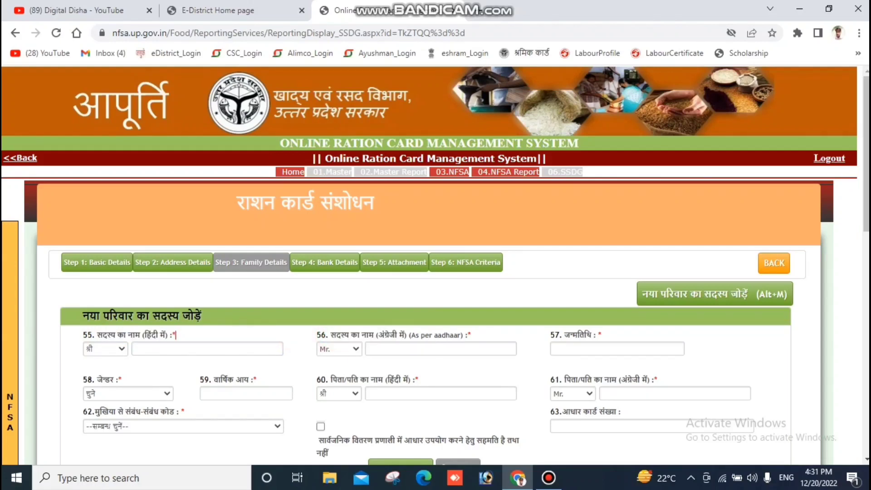
{"action": "left_click", "coordinate": [201, 349]}
{"action": "left_click", "coordinate": [369, 353]}
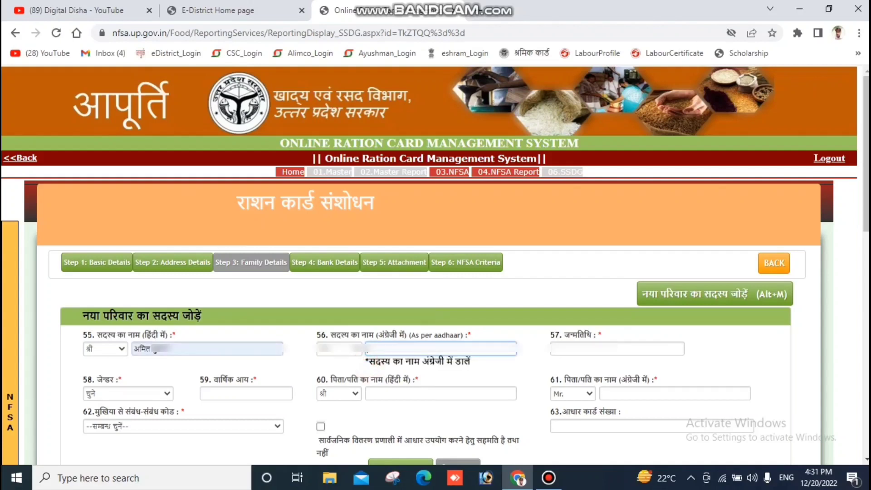
{"action": "left_click", "coordinate": [400, 348]}
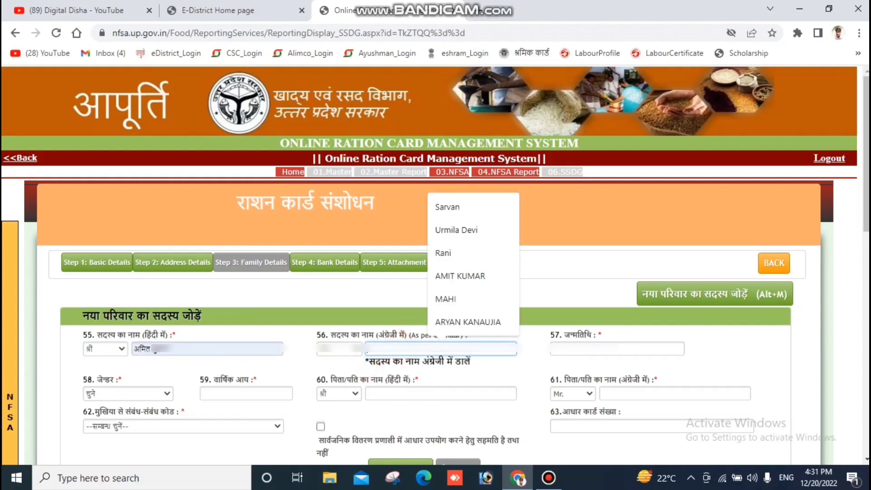
{"action": "left_click", "coordinate": [462, 276]}
{"action": "left_click", "coordinate": [553, 349]}
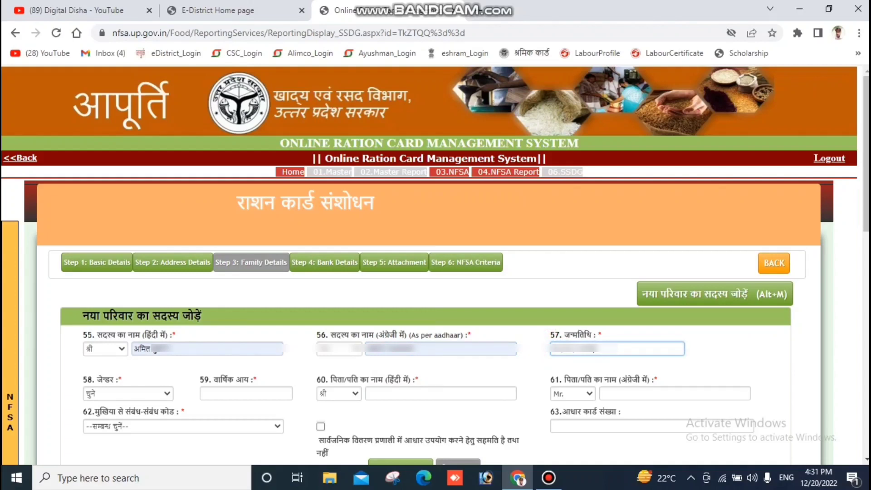
Set the member's gender to पुरुष and the annual income to 0
{"action": "left_click", "coordinate": [121, 393]}
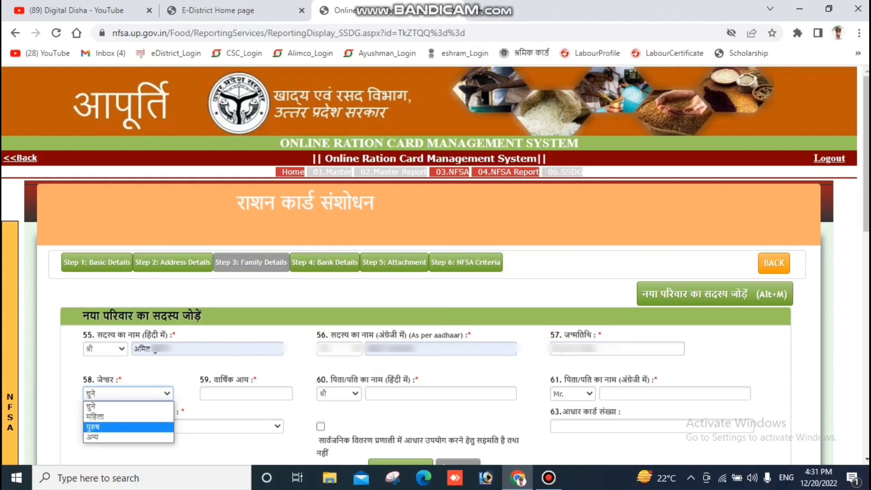
{"action": "left_click", "coordinate": [111, 428]}
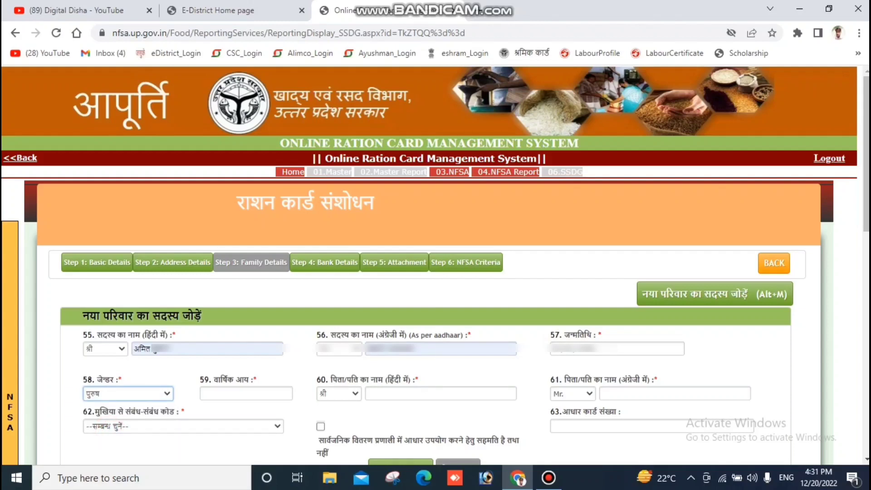
{"action": "left_click", "coordinate": [229, 390]}
{"action": "left_click", "coordinate": [258, 319]}
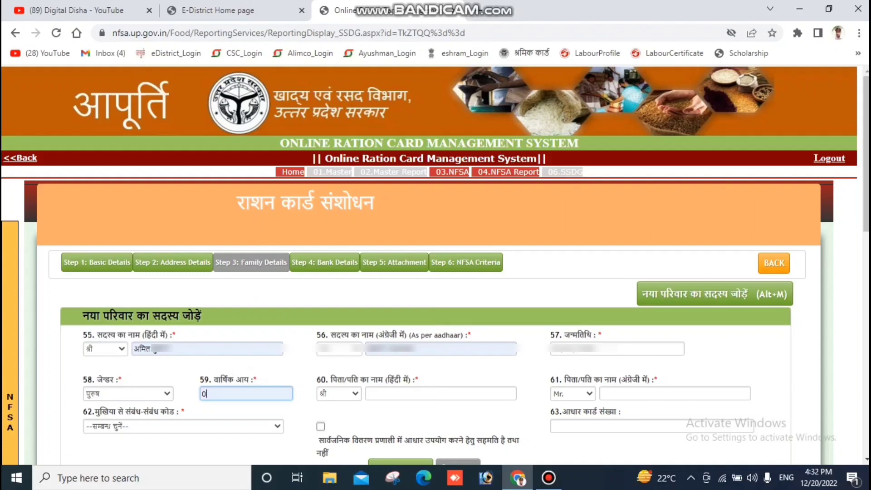
Fill in the name of the member's father in Hindi and in English
{"action": "left_click_drag", "start_coordinate": [330, 379], "coordinate": [401, 380]}
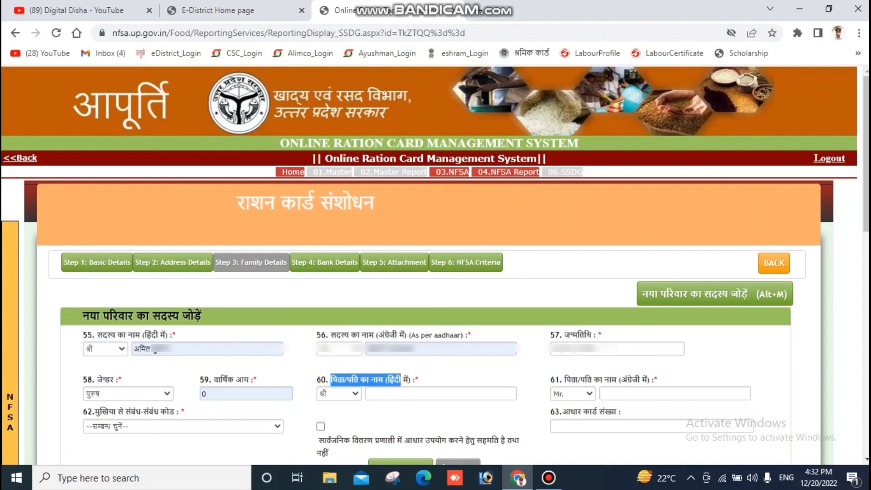
{"action": "left_click_drag", "start_coordinate": [97, 335], "coordinate": [167, 334]}
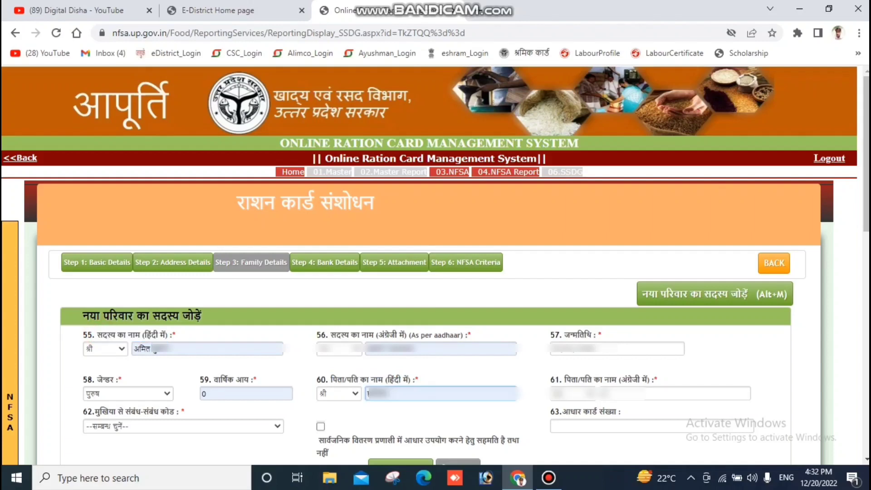
{"action": "left_click", "coordinate": [614, 394]}
{"action": "left_click", "coordinate": [612, 393]}
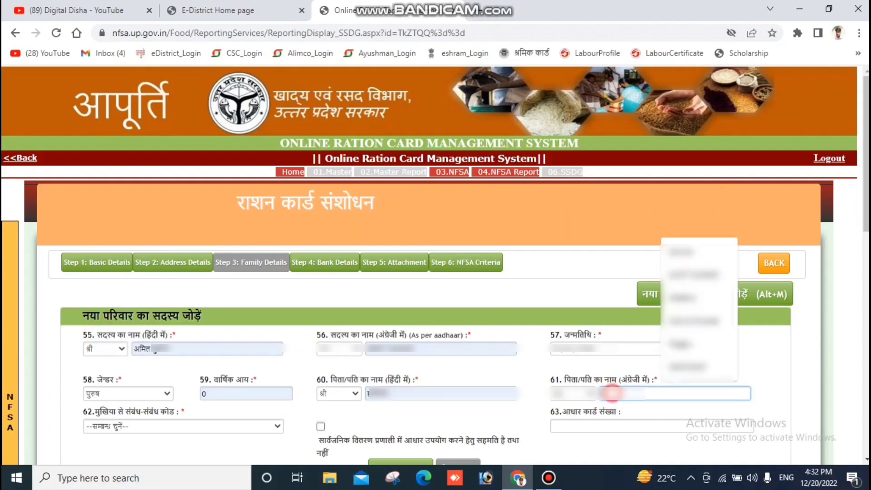
{"action": "key", "text": "Down"}
{"action": "key", "text": "Down"}
{"action": "key", "text": "Down"}
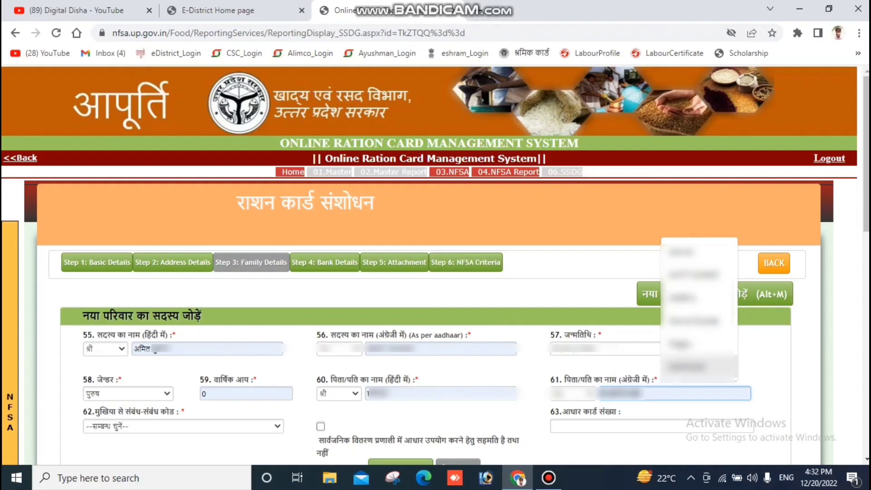
{"action": "key", "text": "Return"}
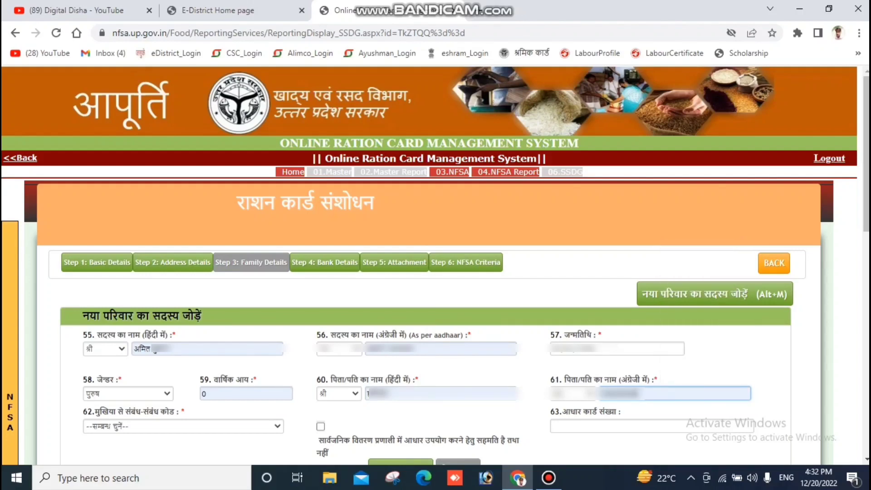
Set the member's relationship to the family head to 07-सौहर / पति
{"action": "left_click_drag", "start_coordinate": [95, 410], "coordinate": [179, 412]}
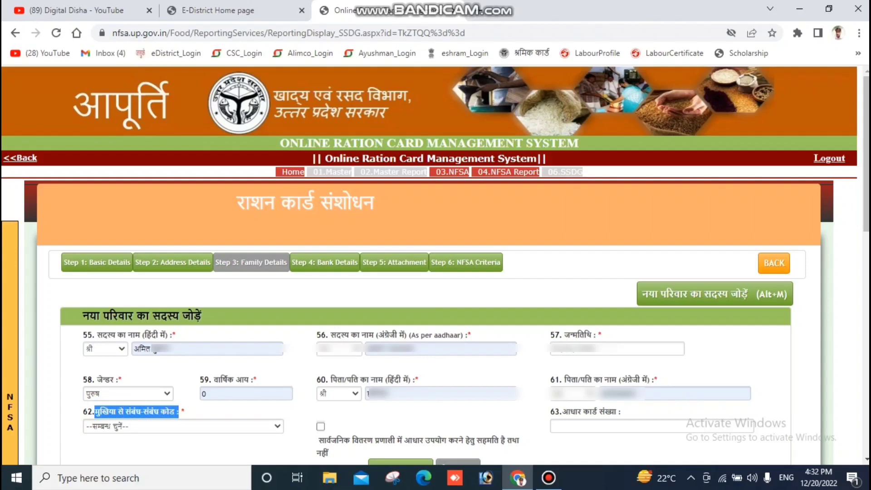
{"action": "left_click", "coordinate": [145, 426]}
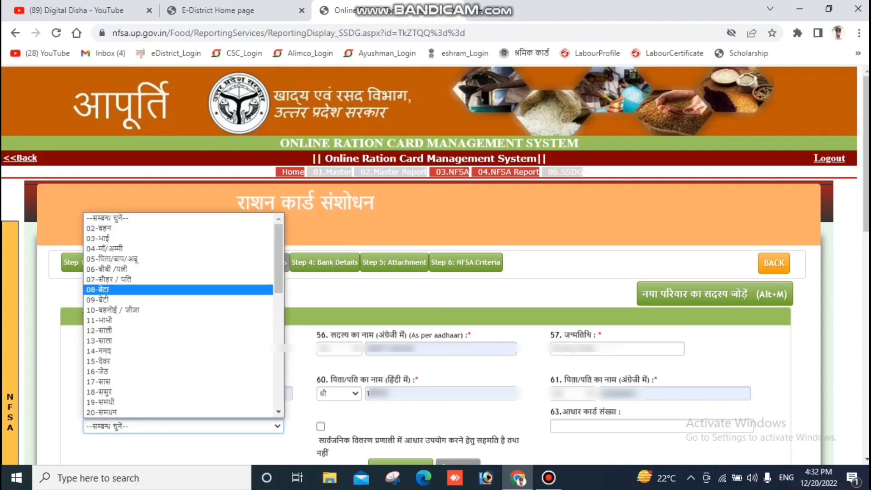
{"action": "scroll", "coordinate": [145, 290], "scroll_direction": "down", "scroll_amount": 5}
{"action": "scroll", "coordinate": [182, 315], "scroll_direction": "up", "scroll_amount": 5}
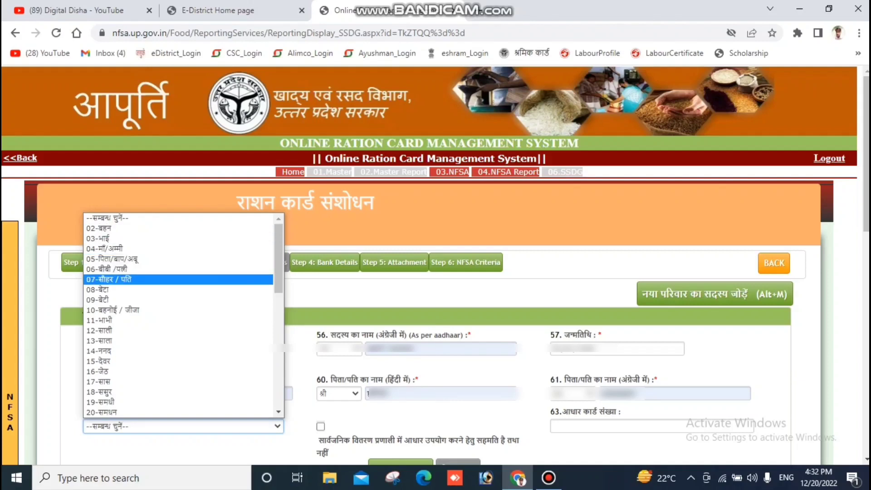
{"action": "left_click", "coordinate": [137, 280]}
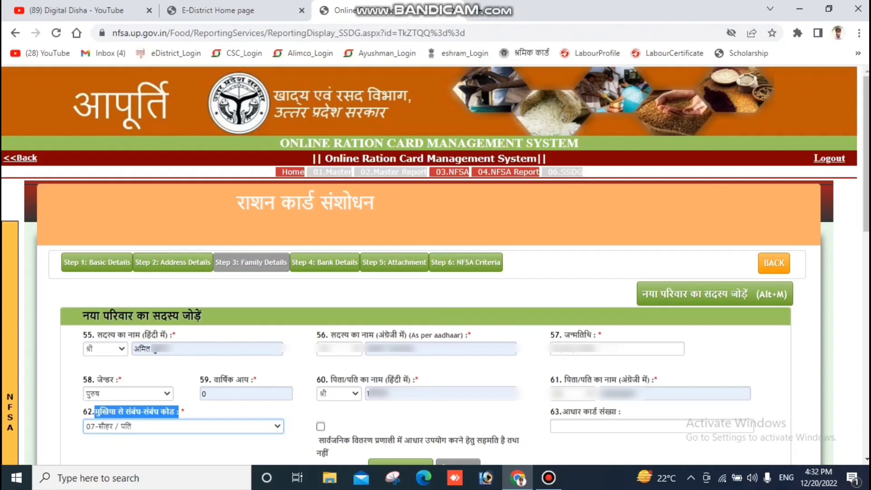
Consent to Aadhaar use, enter the member's Aadhaar card number, and add the member to the family list
{"action": "left_click", "coordinate": [321, 427]}
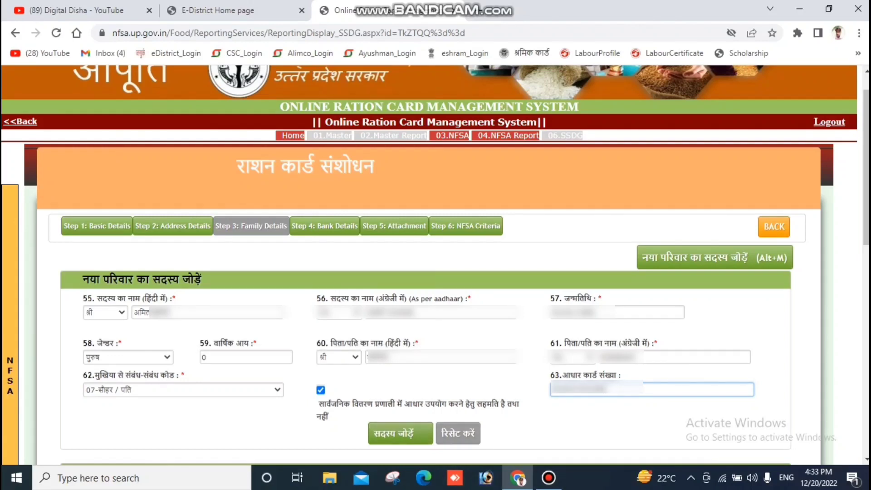
{"action": "left_click", "coordinate": [394, 433]}
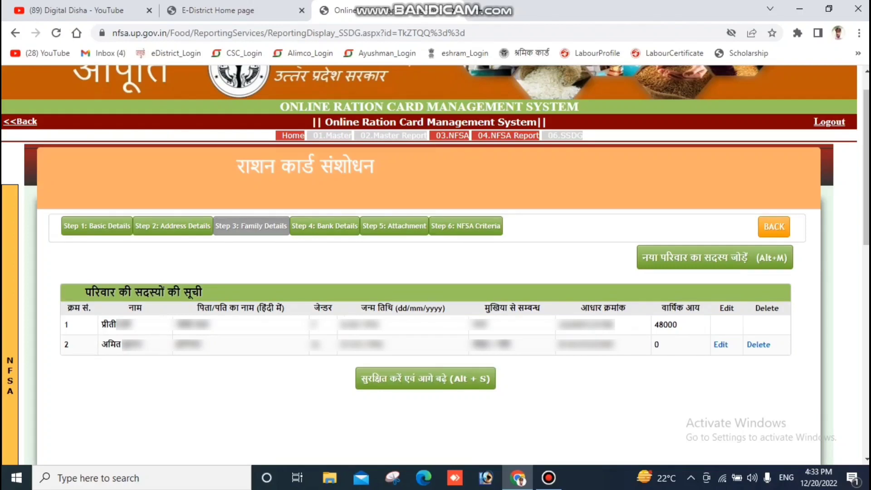
{"action": "double_click", "coordinate": [66, 344]}
{"action": "left_click_drag", "start_coordinate": [101, 345], "coordinate": [200, 345]}
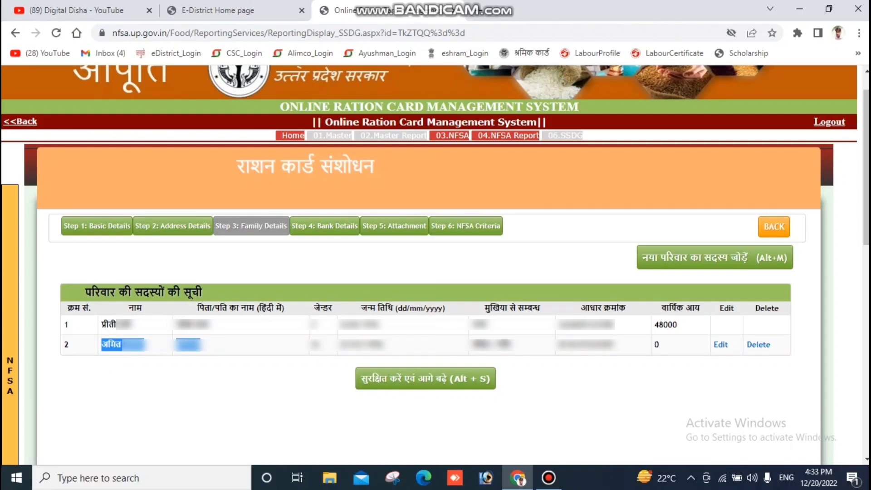
{"action": "left_click", "coordinate": [535, 345]}
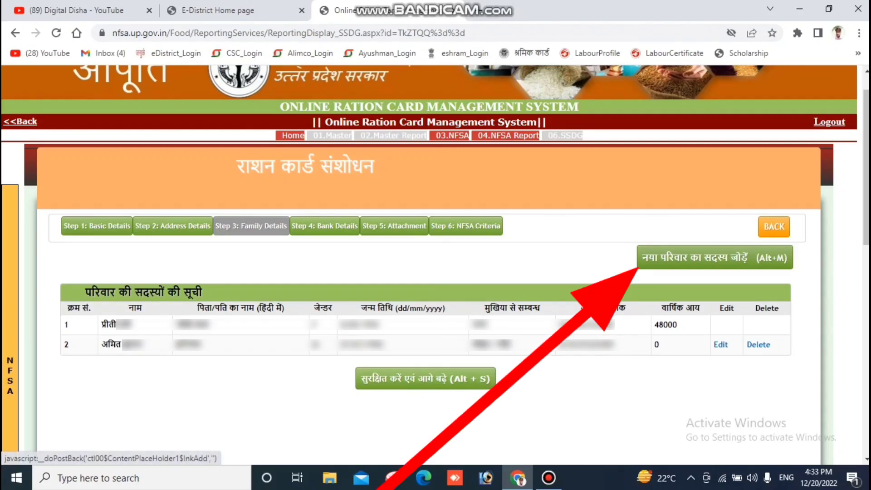
Start a new family member entry with titles कु० and Ms., and fill in the member's name in Hindi and English
{"action": "left_click", "coordinate": [708, 256]}
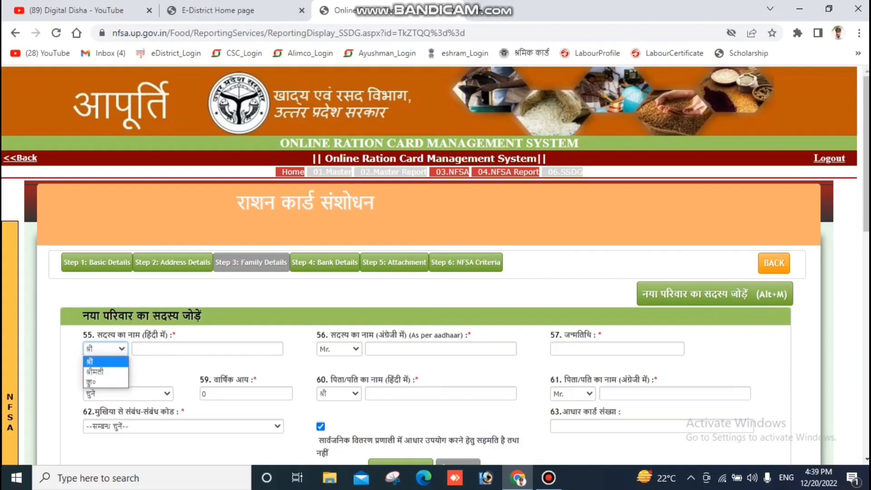
{"action": "key", "text": "Down"}
{"action": "key", "text": "Down"}
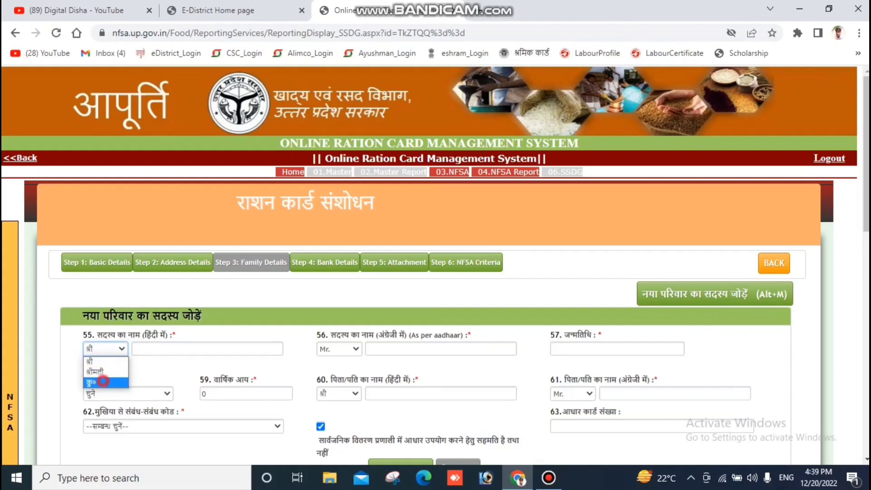
{"action": "key", "text": "Return"}
{"action": "left_click", "coordinate": [338, 348]}
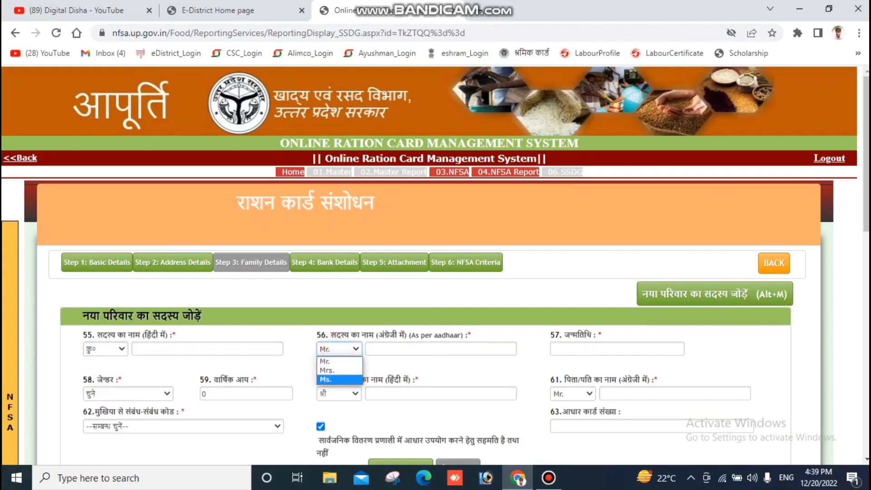
{"action": "key", "text": "Return"}
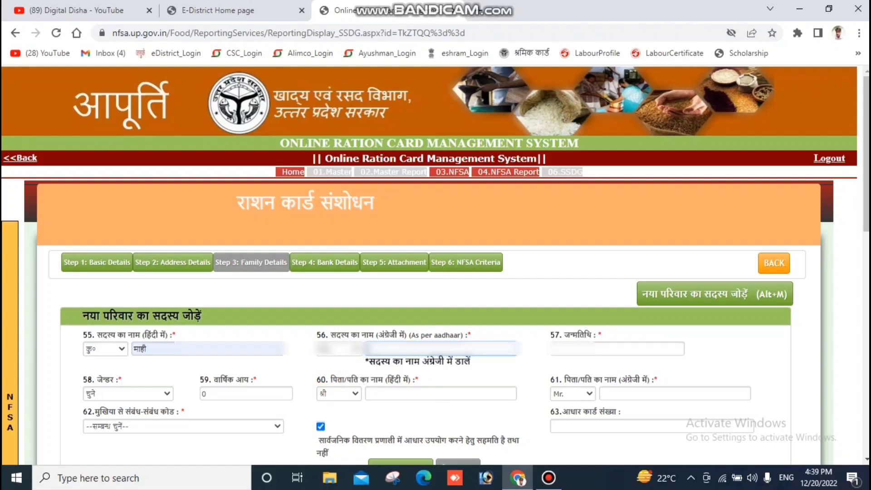
{"action": "left_click", "coordinate": [399, 349]}
{"action": "left_click", "coordinate": [480, 300]}
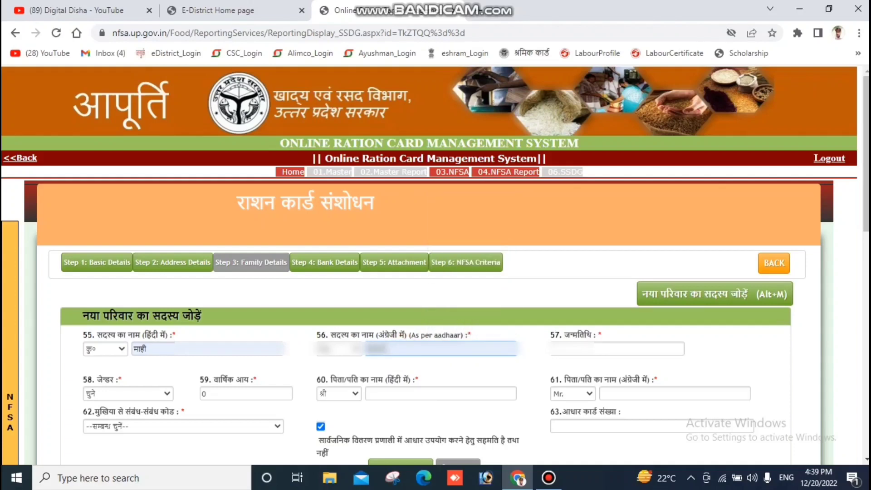
Enter the member's date of birth and set the gender to महिला
{"action": "left_click", "coordinate": [559, 350]}
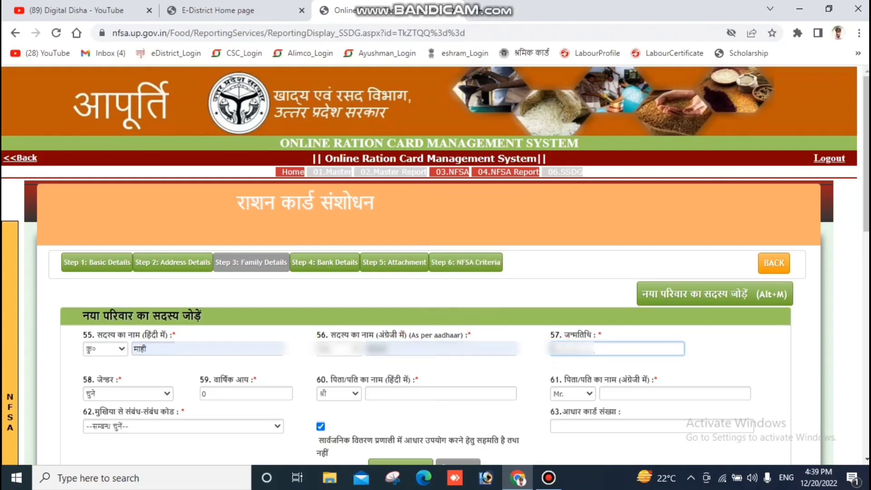
{"action": "left_click", "coordinate": [136, 393]}
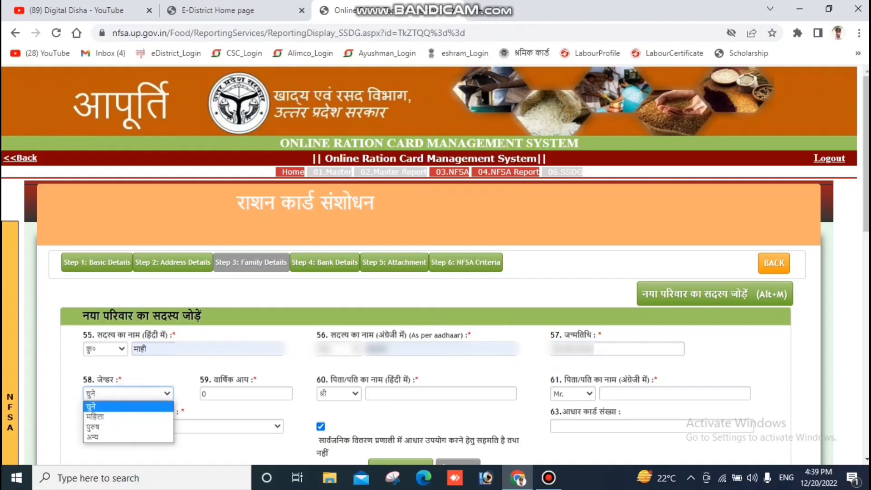
{"action": "left_click", "coordinate": [121, 413]}
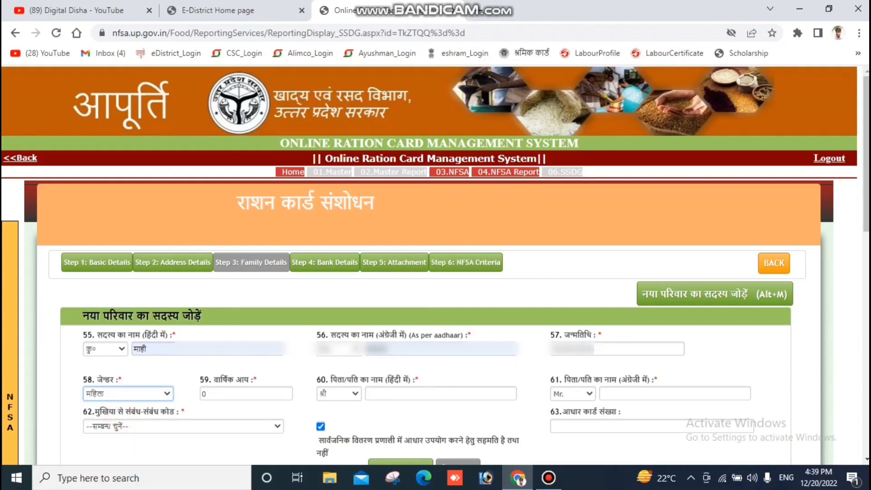
Fill in the father's name in Hindi and in English for this female member
{"action": "left_click", "coordinate": [97, 336]}
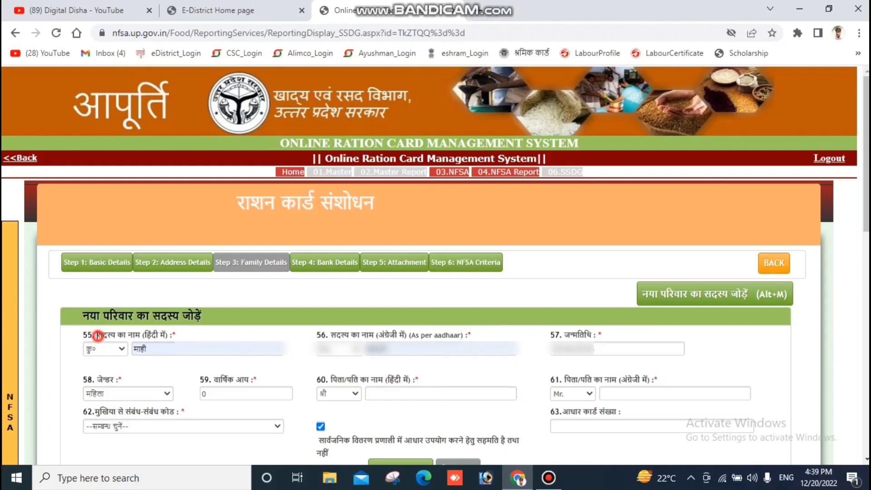
{"action": "left_click_drag", "start_coordinate": [98, 335], "coordinate": [173, 335]}
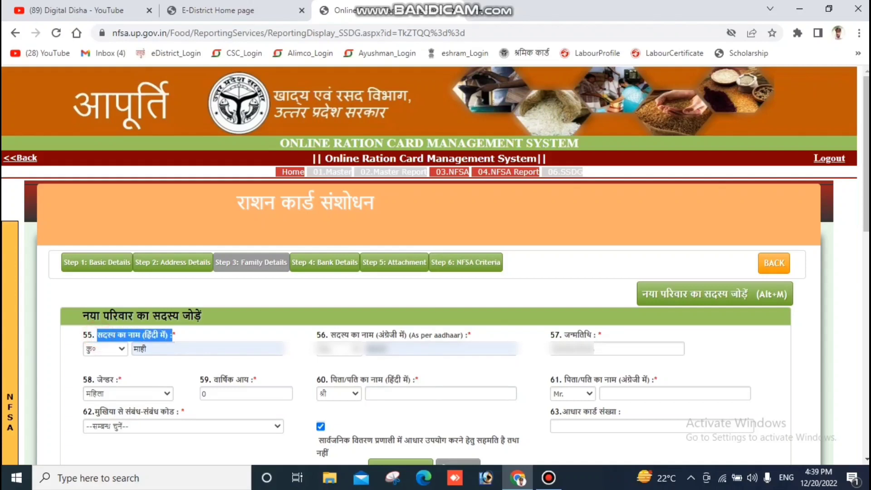
{"action": "left_click", "coordinate": [379, 369]}
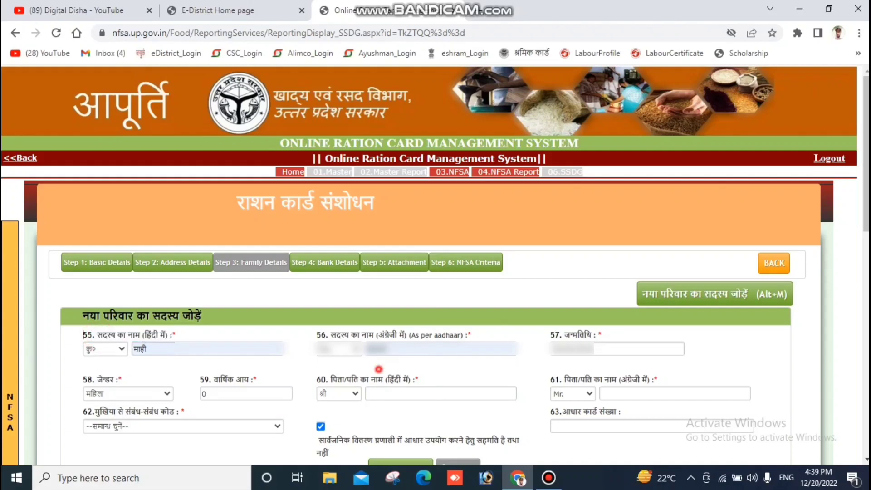
{"action": "left_click", "coordinate": [386, 391]}
{"action": "left_click", "coordinate": [464, 272]}
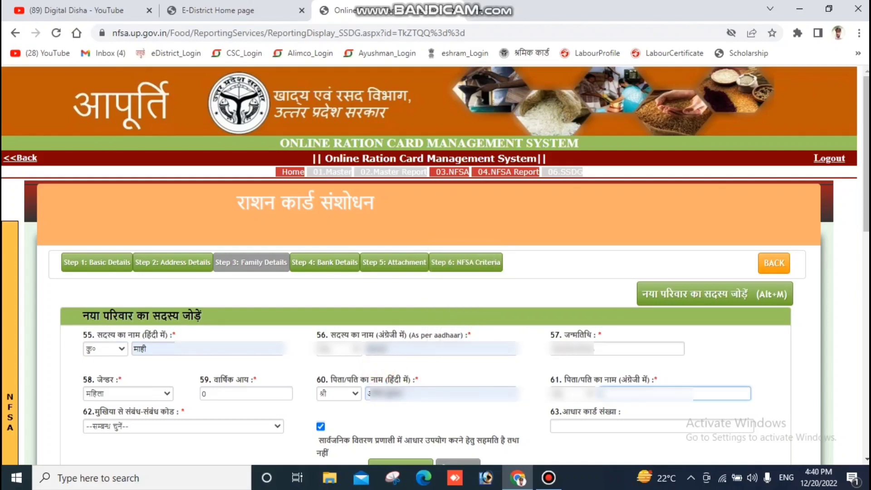
{"action": "left_click", "coordinate": [617, 392]}
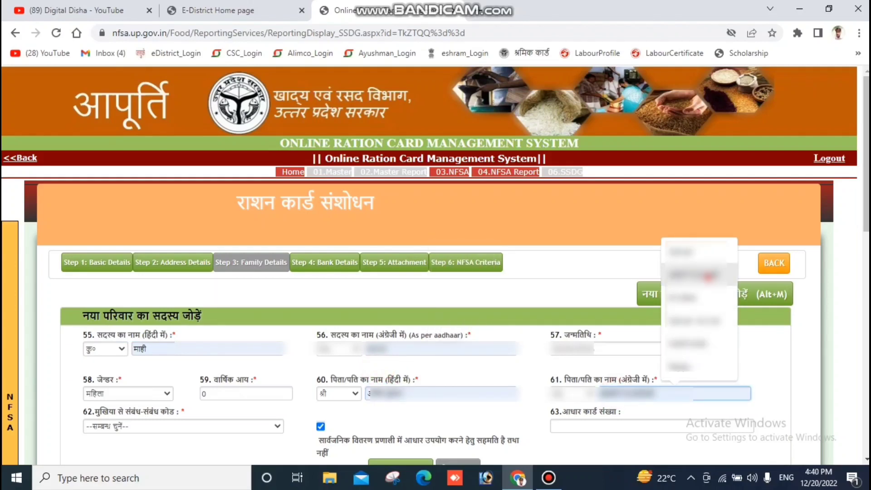
Set the member's relationship to the family head to 09-बेटी
{"action": "double_click", "coordinate": [105, 411]}
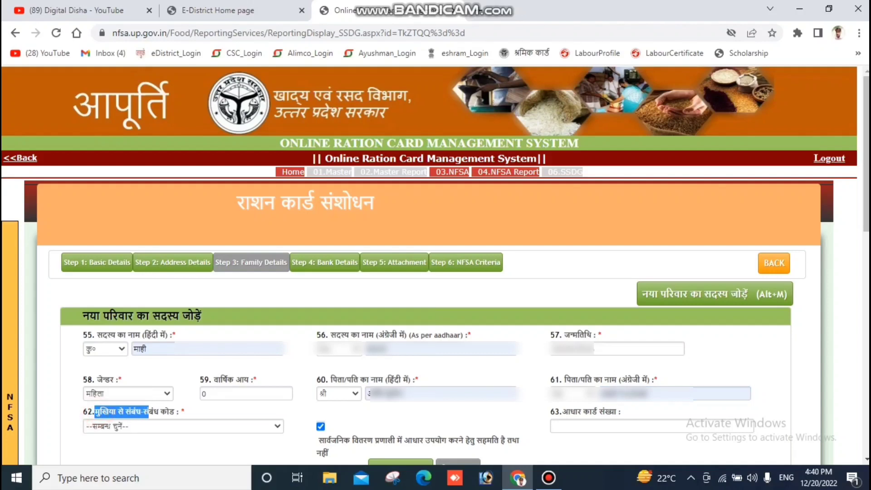
{"action": "left_click", "coordinate": [137, 426]}
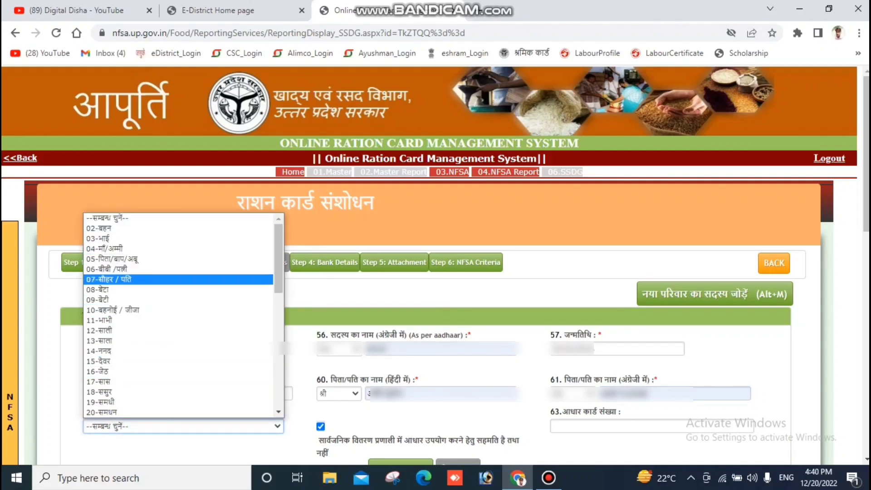
{"action": "left_click", "coordinate": [98, 299]}
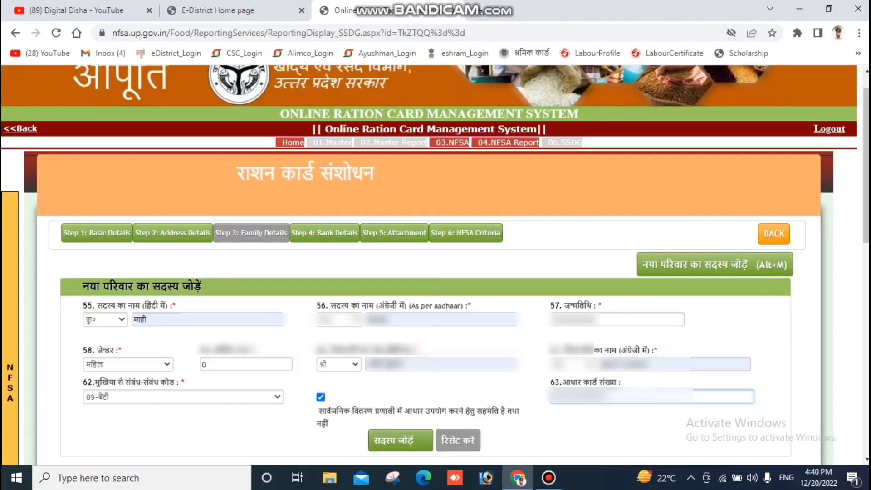
Enter the member's Aadhaar card number and add the member to the family list
{"action": "scroll", "coordinate": [436, 264], "scroll_direction": "down", "scroll_amount": 1}
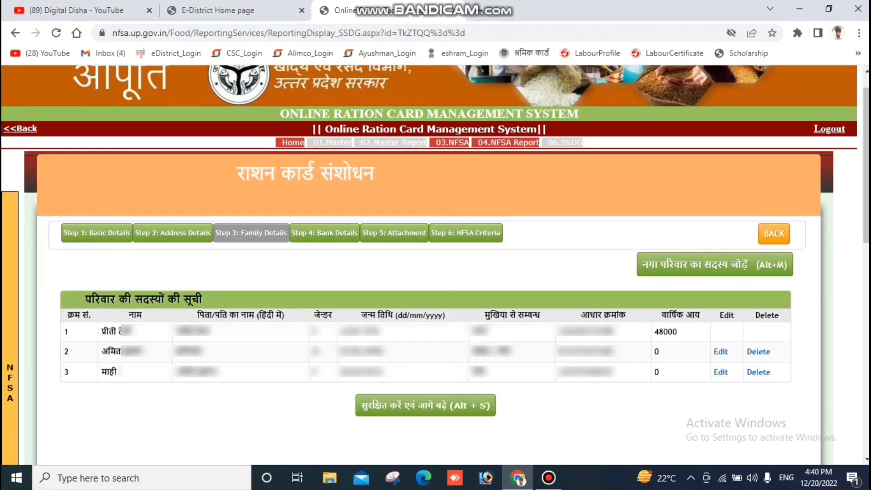
{"action": "left_click_drag", "start_coordinate": [60, 368], "coordinate": [117, 373]}
{"action": "left_click", "coordinate": [143, 367]}
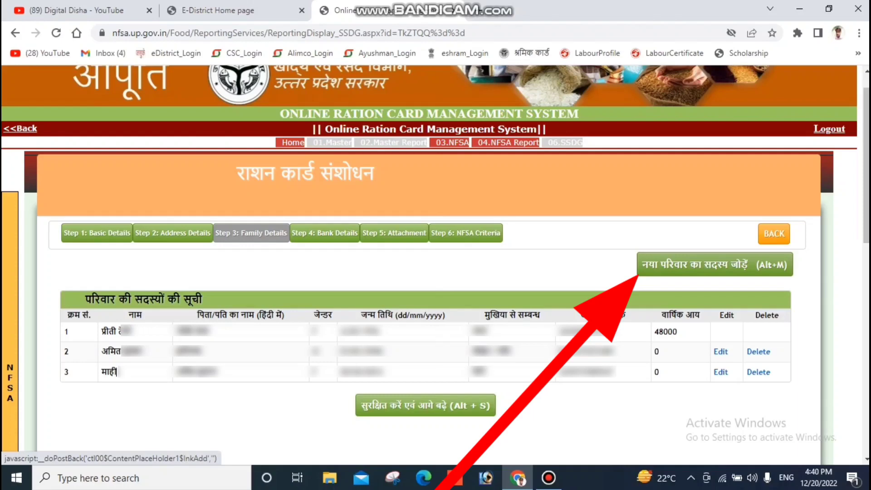
Start another family member entry and set the name titles to श्री and Mr
{"action": "left_click", "coordinate": [664, 265]}
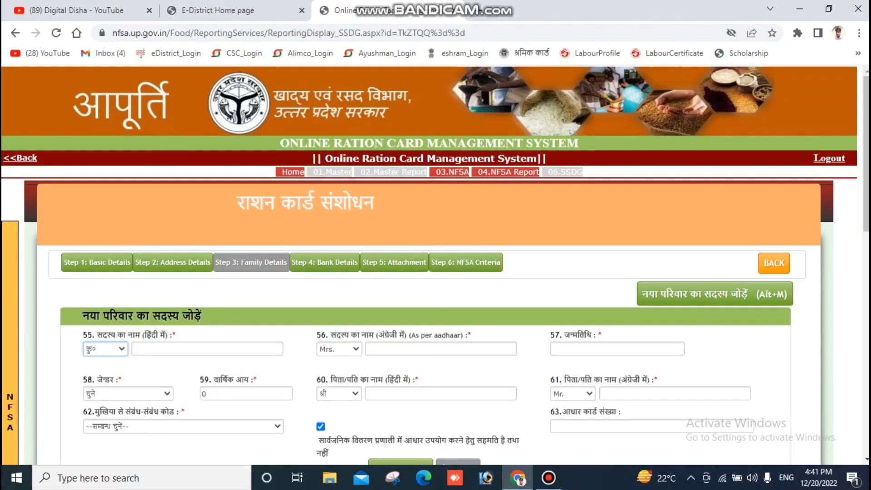
{"action": "left_click", "coordinate": [117, 348]}
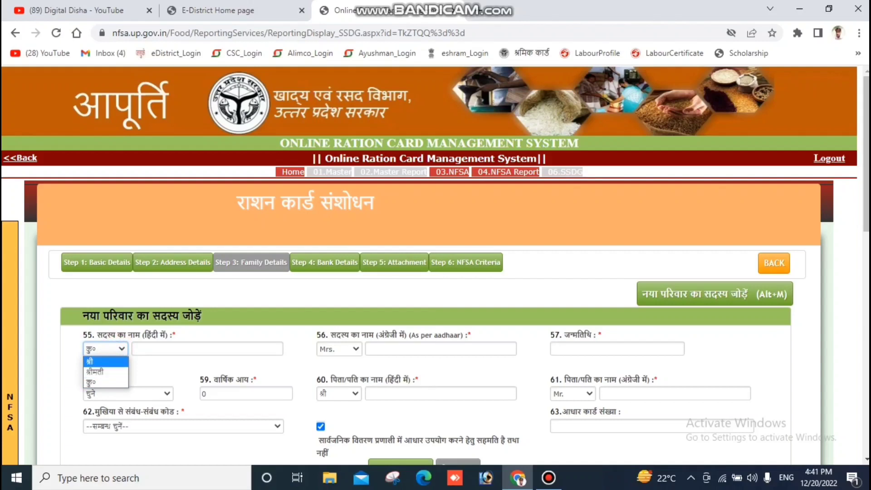
{"action": "left_click", "coordinate": [109, 362]}
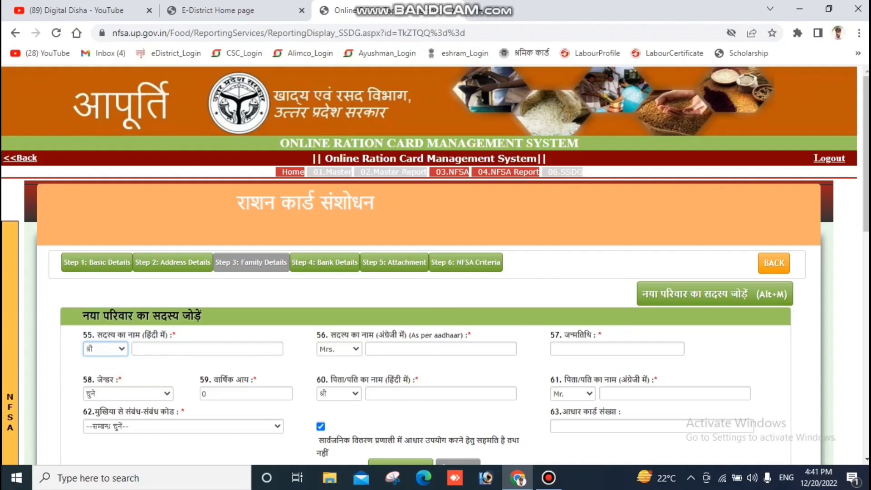
{"action": "left_click", "coordinate": [343, 348]}
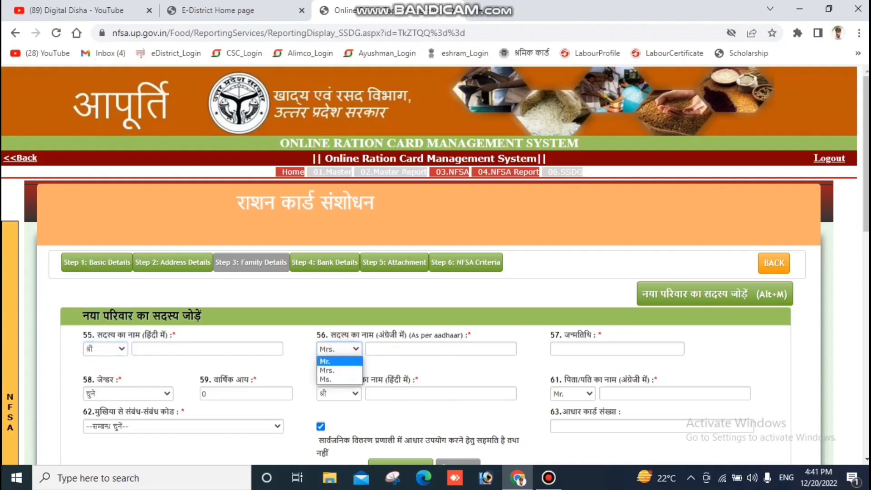
{"action": "left_click", "coordinate": [338, 361]}
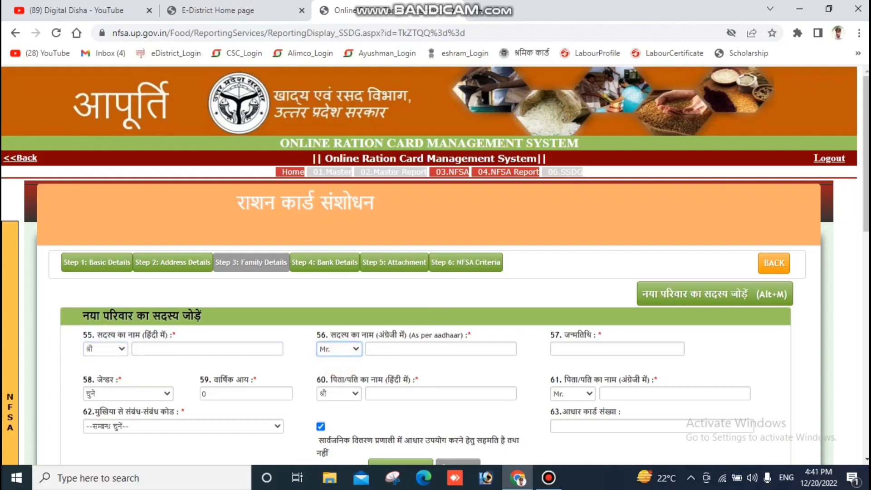
Fill in the new member's name in Hindi and in English as per Aadhaar
{"action": "type", "text": "ar"}
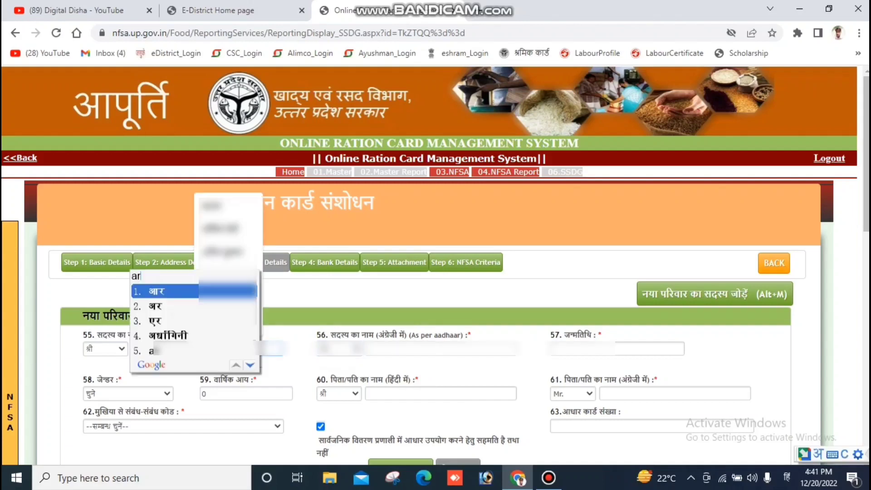
{"action": "type", "text": "yan"}
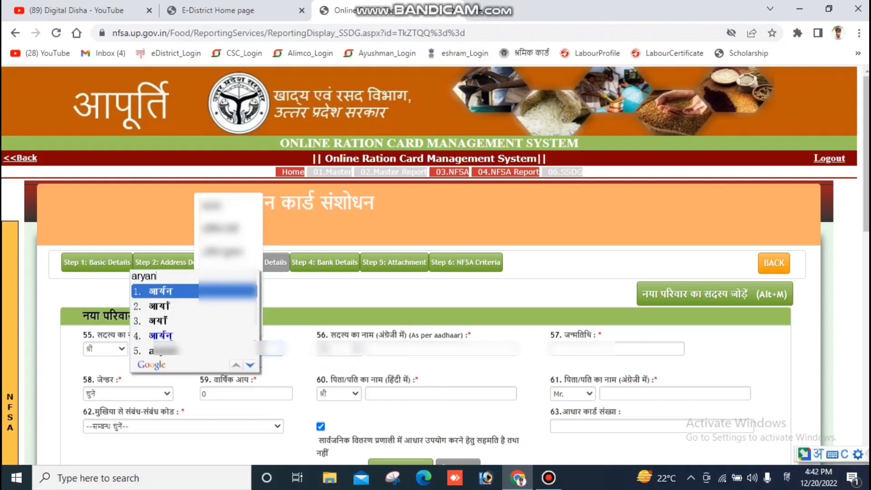
{"action": "key", "text": "space"}
{"action": "double_click", "coordinate": [399, 350]}
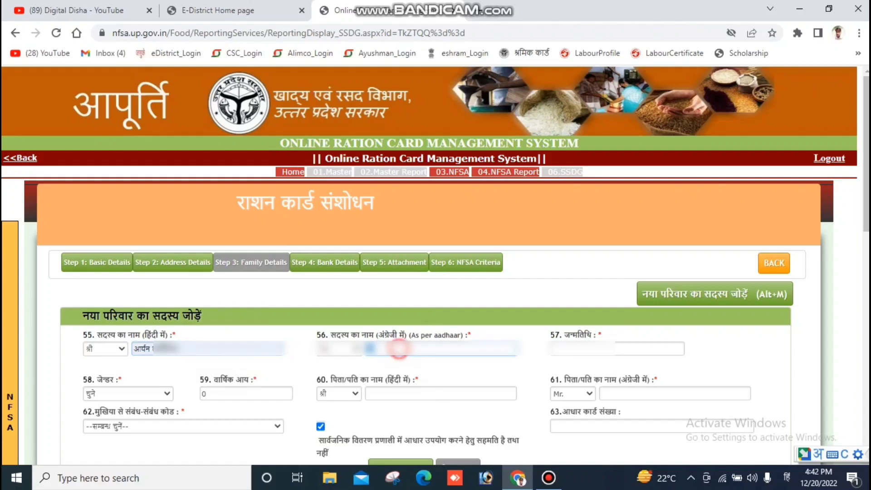
{"action": "key", "text": "BackSpace"}
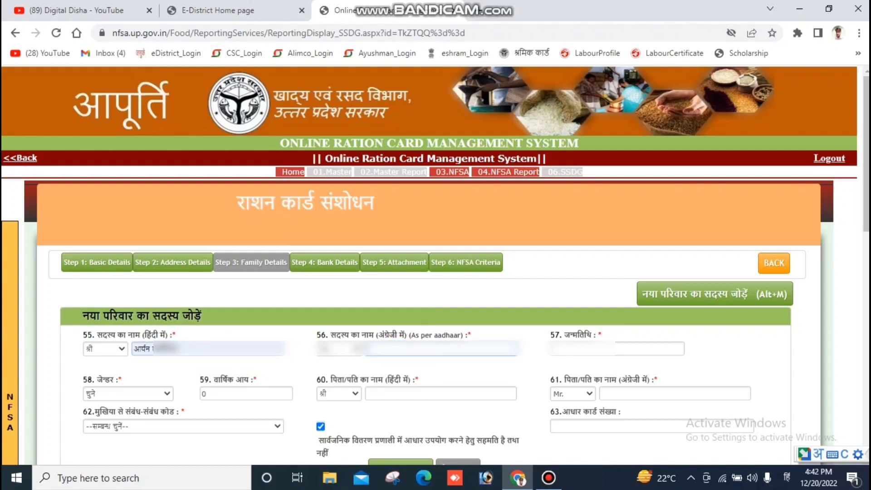
{"action": "left_click", "coordinate": [453, 349]}
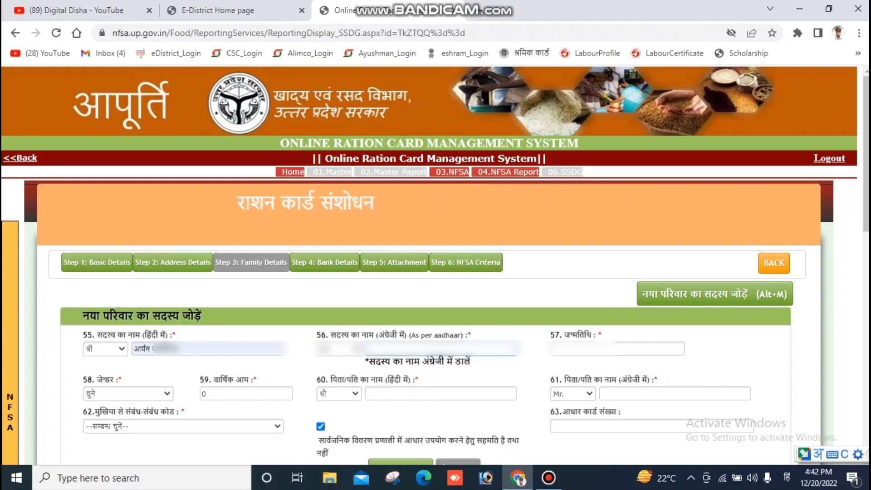
{"action": "key", "text": "alt+shift"}
{"action": "left_click", "coordinate": [441, 350]}
{"action": "left_click", "coordinate": [440, 373]}
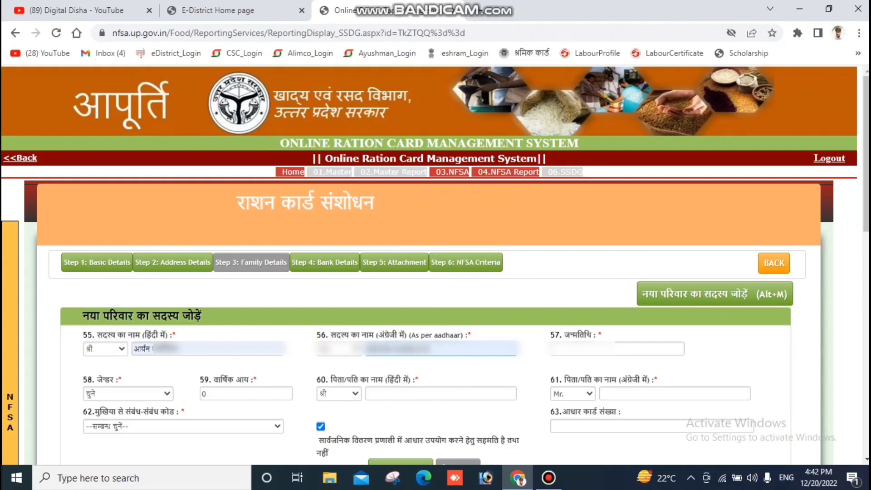
Enter the member's date of birth and set the gender to पुरुष
{"action": "left_click", "coordinate": [563, 349]}
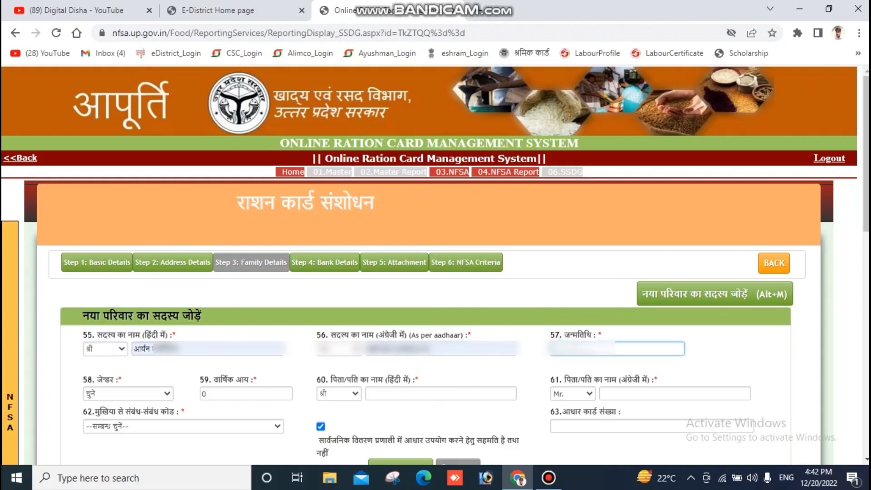
{"action": "left_click", "coordinate": [129, 390]}
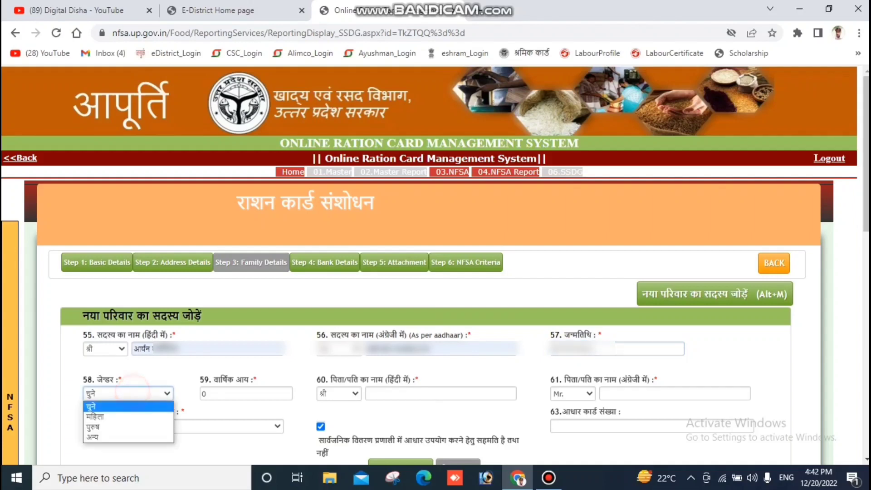
{"action": "left_click", "coordinate": [106, 427]}
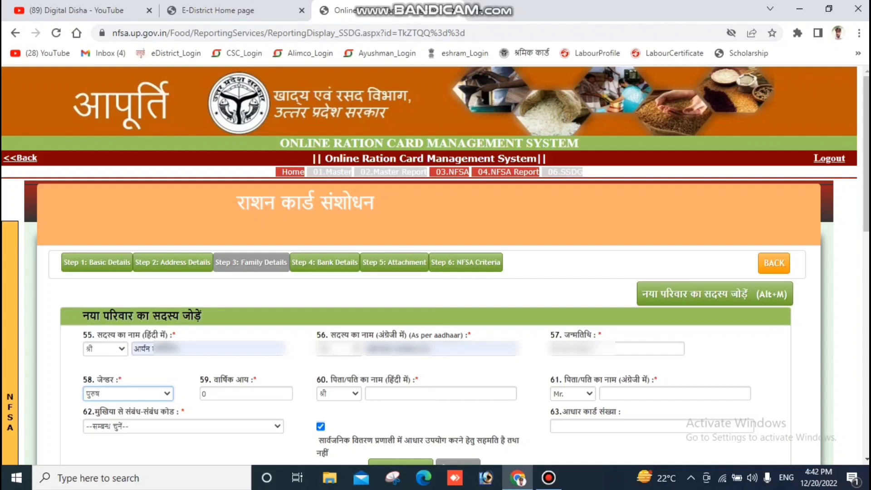
Fill in the father's name in Hindi and in English for this male member
{"action": "left_click", "coordinate": [389, 393]}
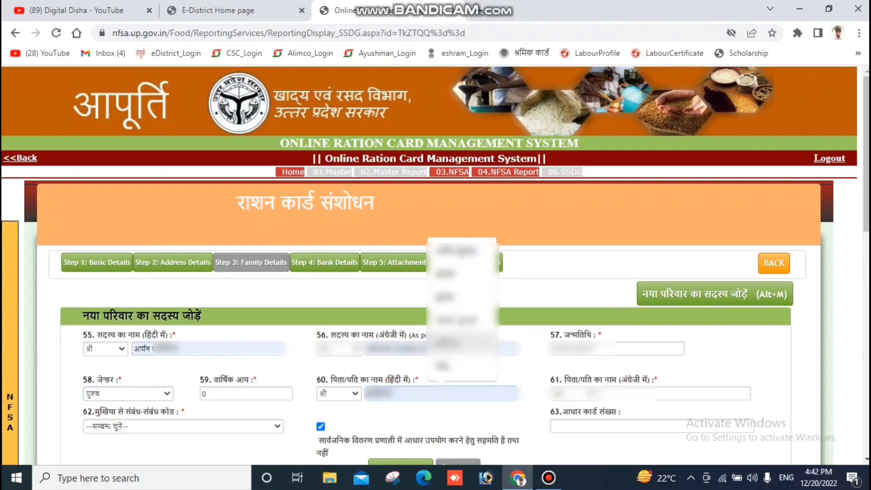
{"action": "left_click", "coordinate": [463, 342]}
{"action": "left_click", "coordinate": [629, 393]}
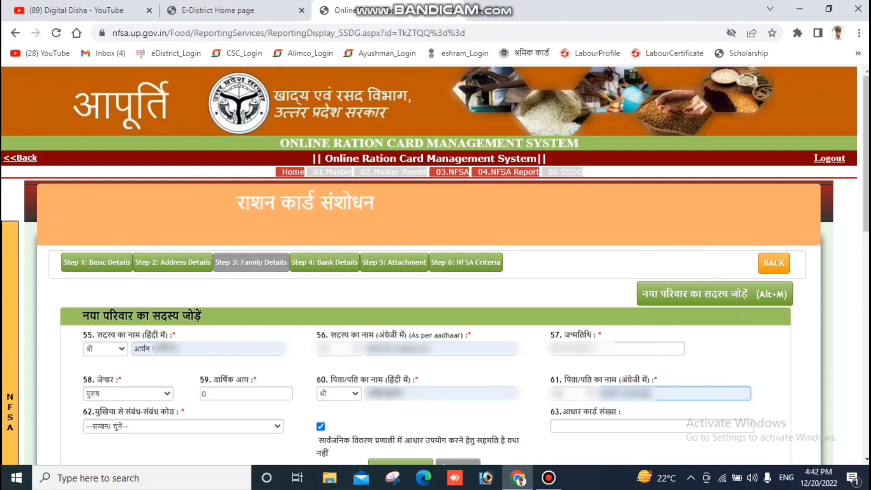
Set the relationship to the head as 08-बेटा, enter the member's Aadhaar number and add the member to the family list
{"action": "left_click", "coordinate": [96, 411]}
{"action": "left_click_drag", "start_coordinate": [95, 411], "coordinate": [148, 412]}
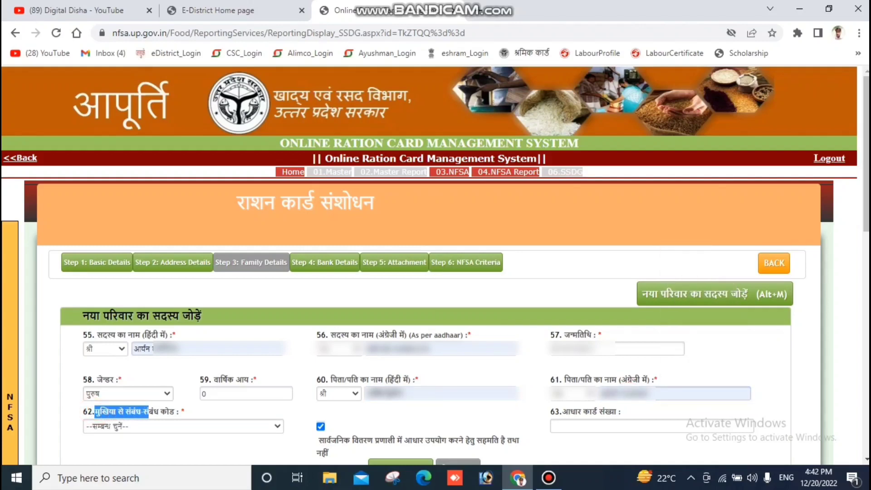
{"action": "left_click", "coordinate": [119, 426]}
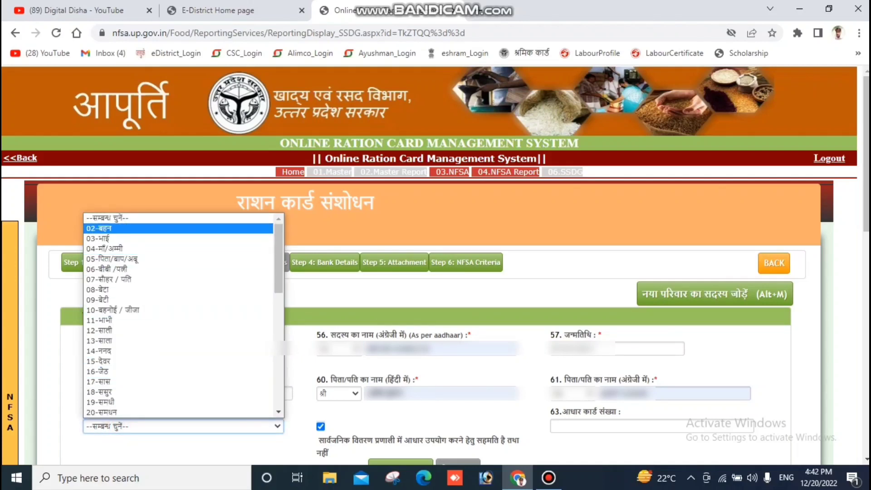
{"action": "left_click", "coordinate": [117, 289]}
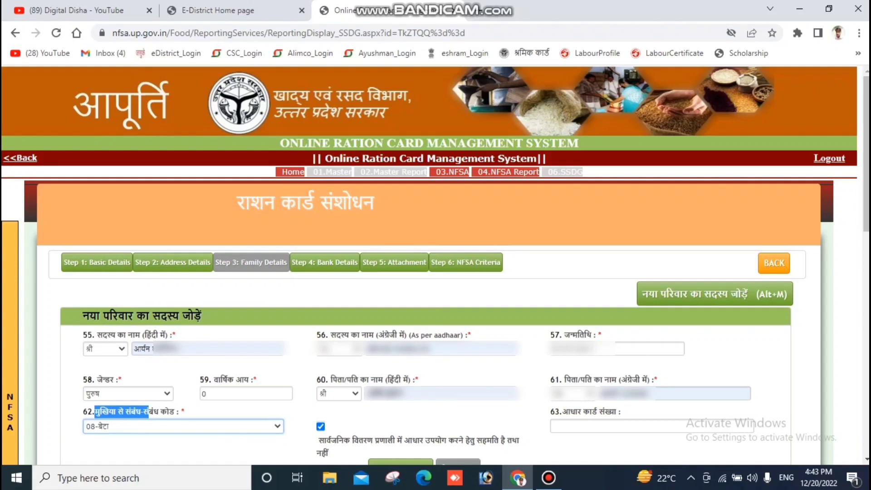
{"action": "left_click", "coordinate": [125, 286]}
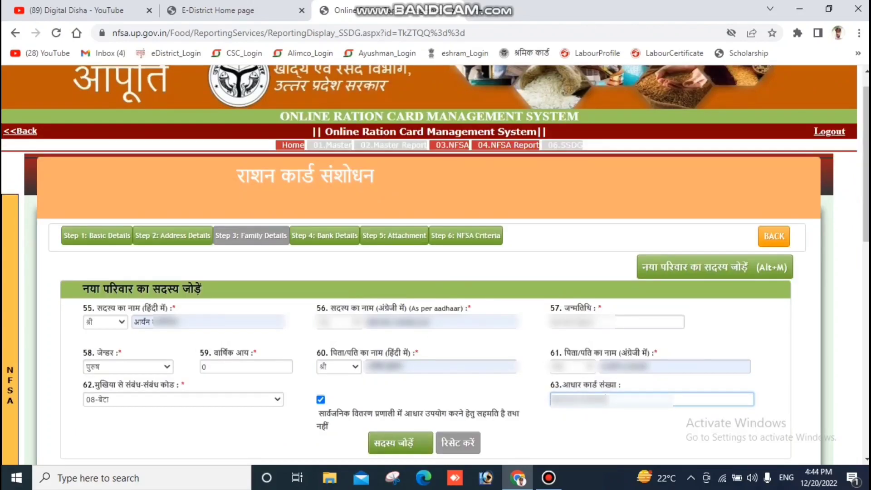
{"action": "left_click", "coordinate": [395, 437]}
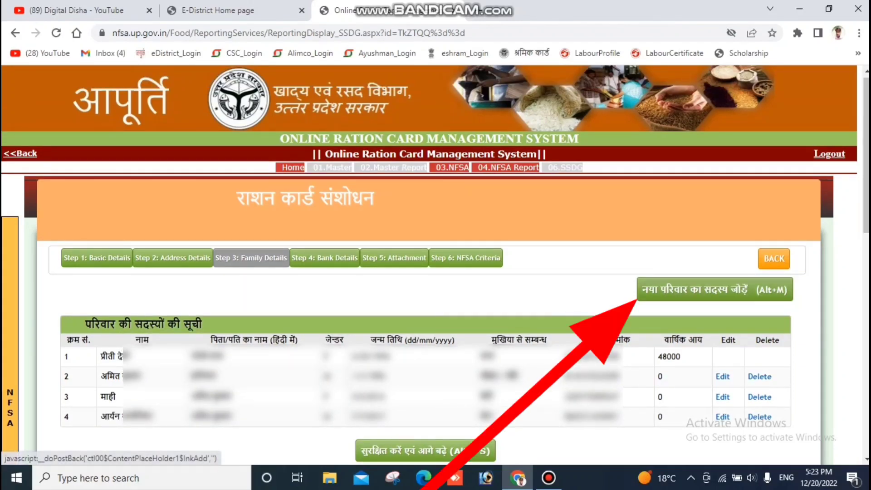
{"action": "left_click", "coordinate": [735, 290]}
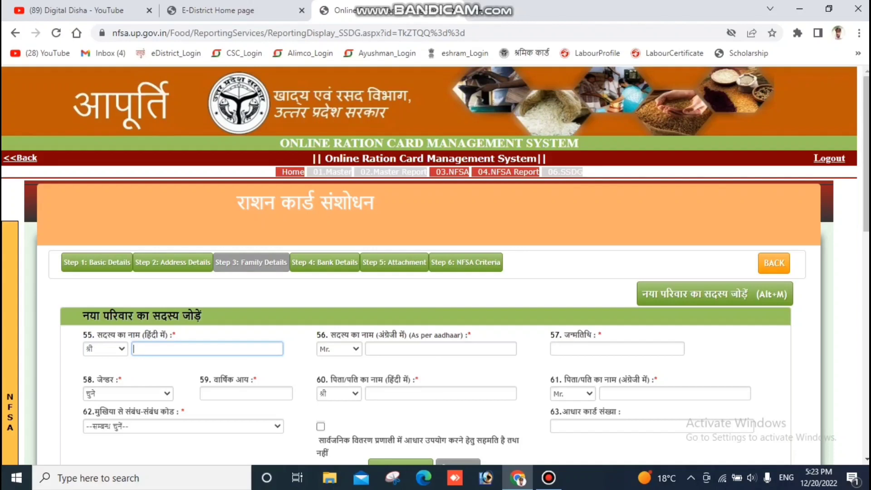
{"action": "left_click", "coordinate": [124, 425]}
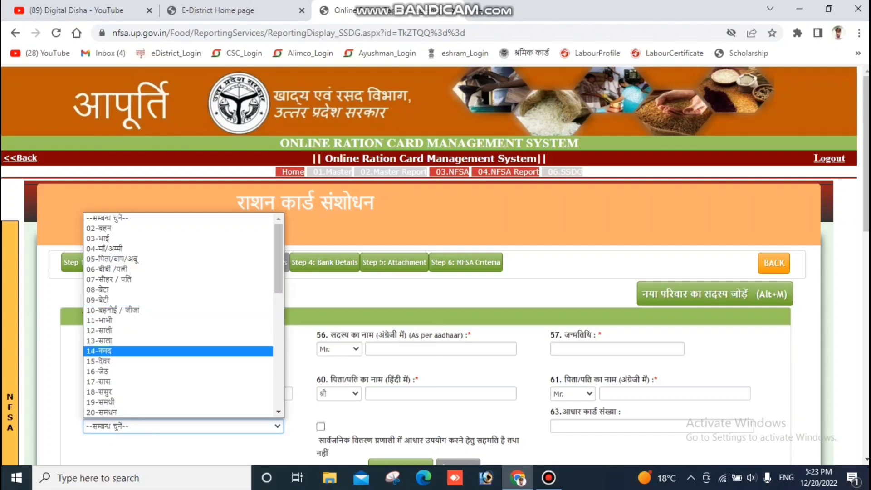
{"action": "scroll", "coordinate": [178, 315], "scroll_direction": "down", "scroll_amount": 4}
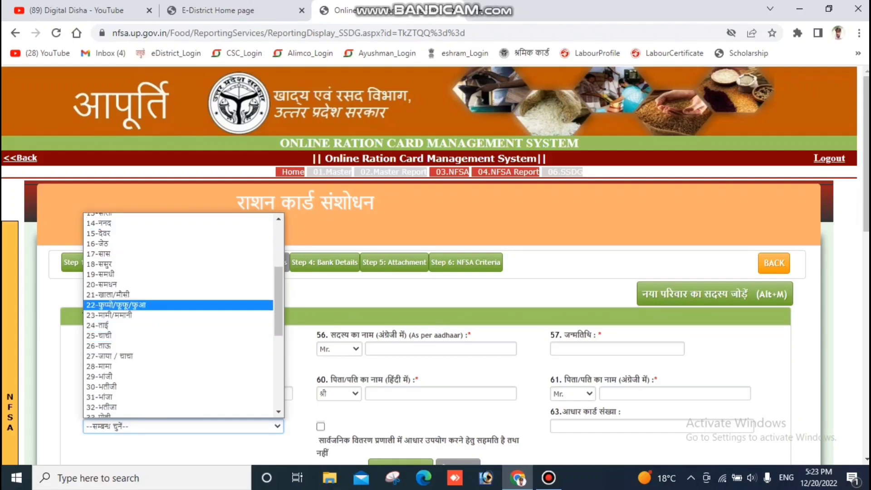
{"action": "scroll", "coordinate": [178, 315], "scroll_direction": "down", "scroll_amount": 2}
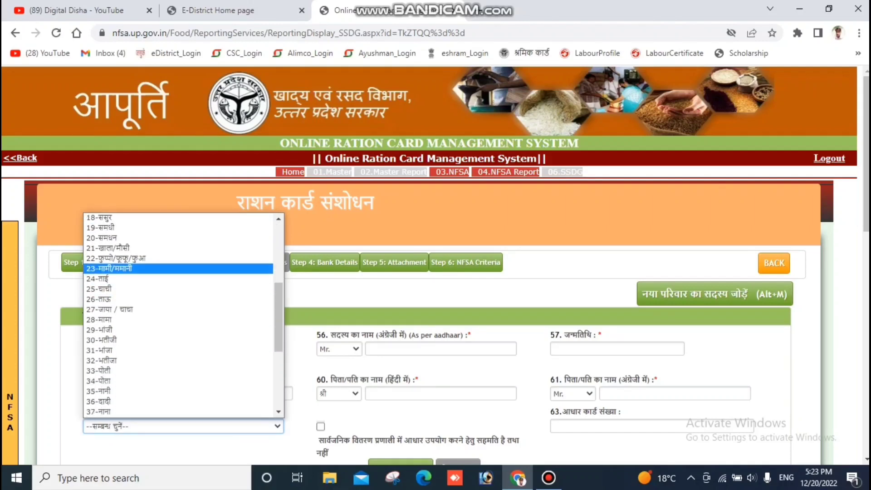
{"action": "scroll", "coordinate": [178, 351], "scroll_direction": "up", "scroll_amount": 4}
{"action": "left_click", "coordinate": [179, 351]}
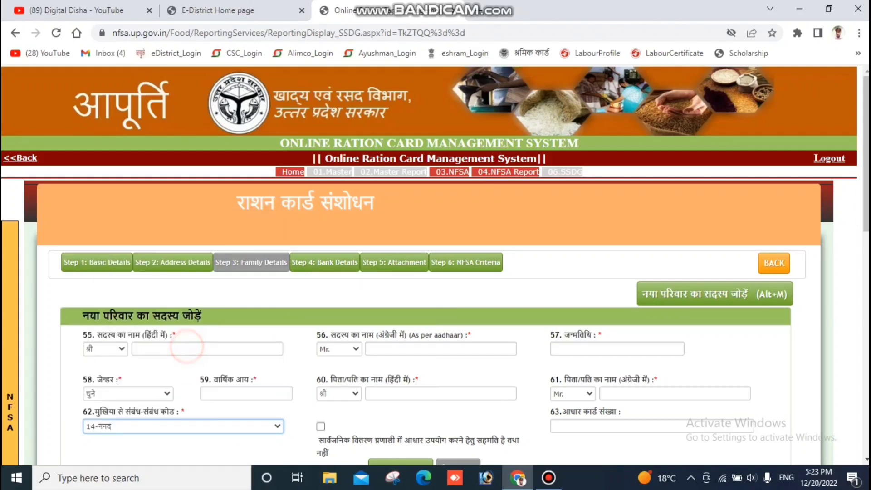
Save the family member list and proceed to the bank details
{"action": "scroll", "coordinate": [181, 349], "scroll_direction": "down", "scroll_amount": 2}
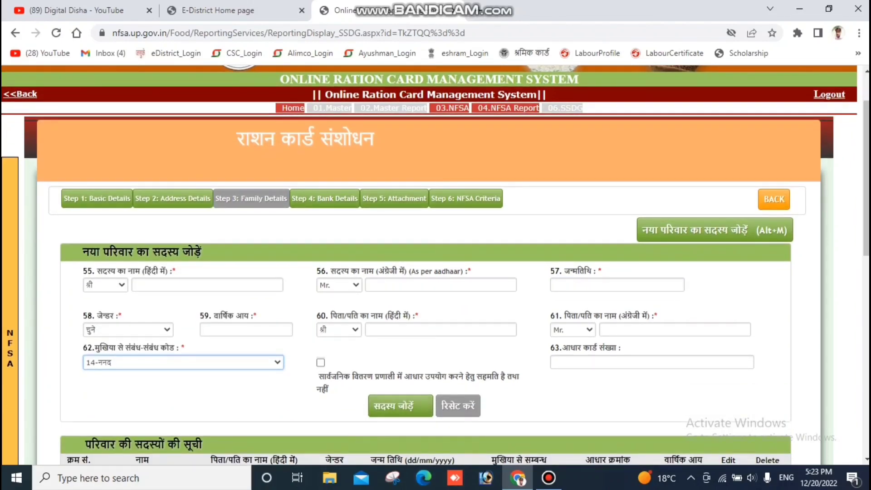
{"action": "scroll", "coordinate": [435, 255], "scroll_direction": "down", "scroll_amount": 3}
{"action": "scroll", "coordinate": [436, 254], "scroll_direction": "down", "scroll_amount": 1}
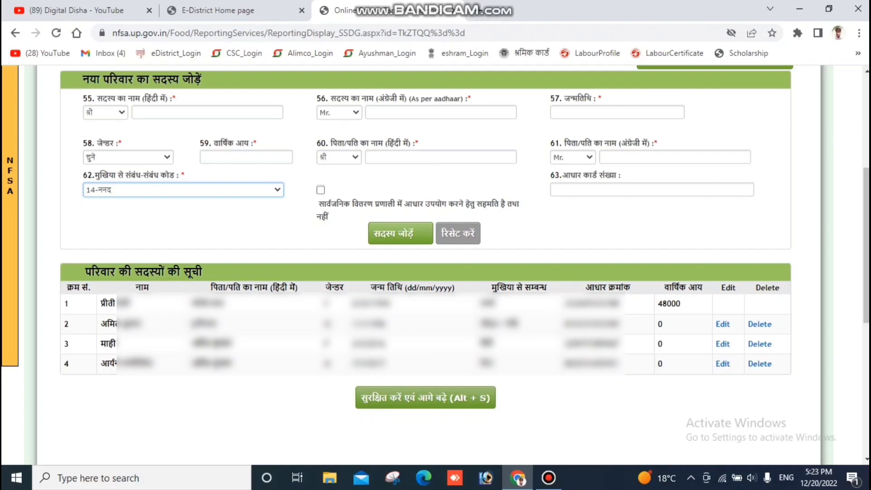
{"action": "left_click", "coordinate": [426, 397]}
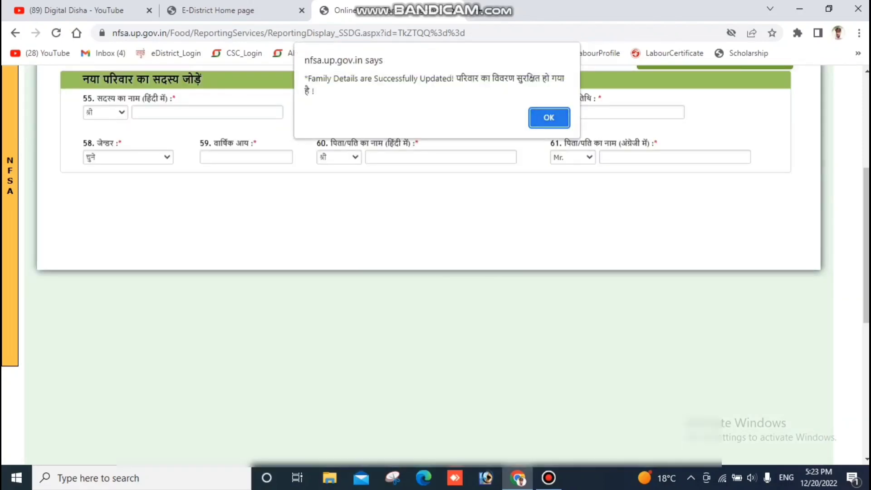
{"action": "key", "text": "Return"}
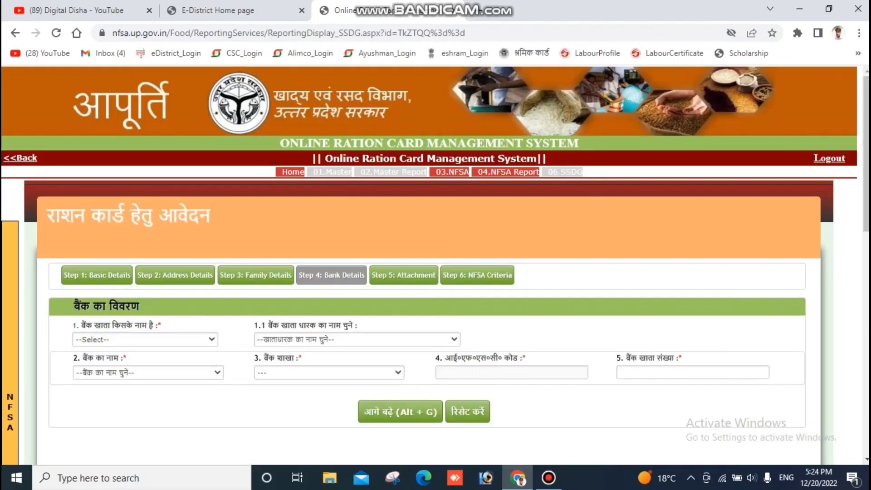
Choose मुखिया(स्वयं) के नाम as the holder of the bank account
{"action": "left_click_drag", "start_coordinate": [81, 325], "coordinate": [158, 326]}
{"action": "left_click", "coordinate": [132, 338]}
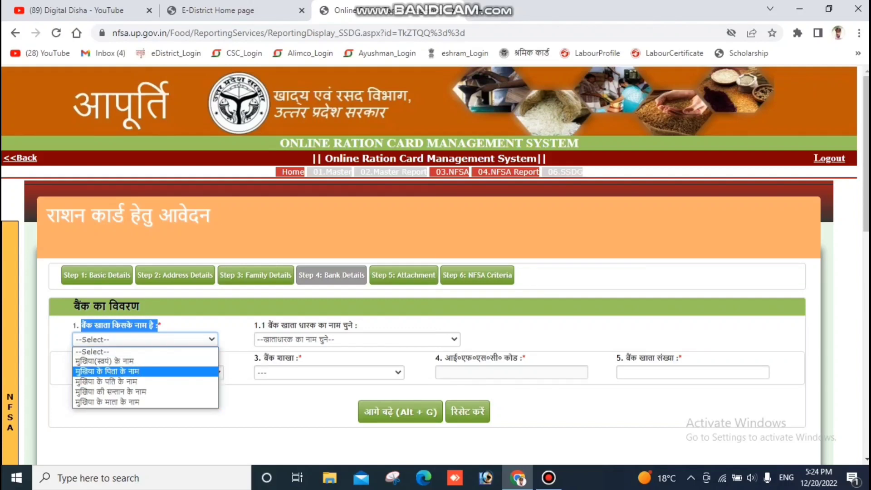
{"action": "left_click", "coordinate": [121, 362]}
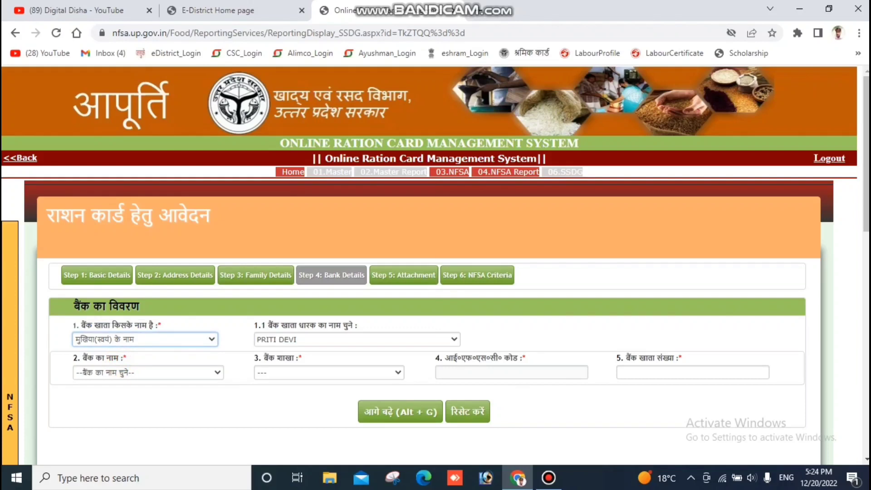
{"action": "key", "text": "Tab"}
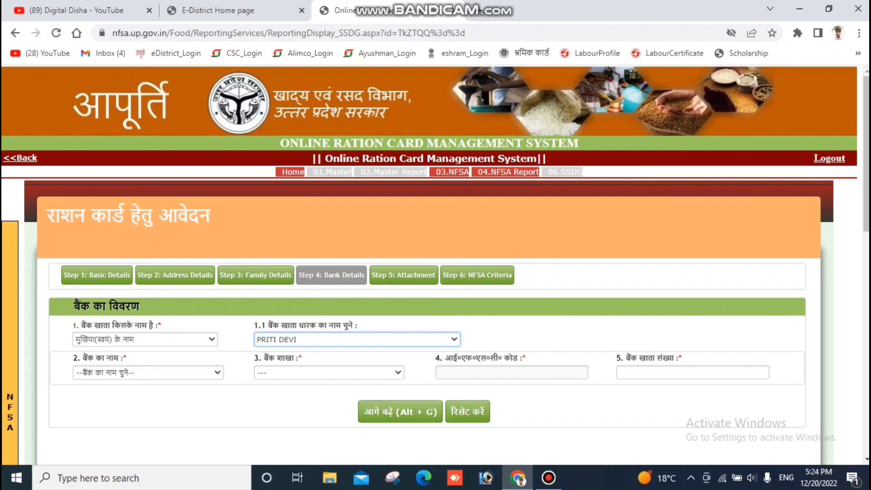
Select ALLAHABAD BANK as the bank and choose the account's branch
{"action": "left_click", "coordinate": [132, 373]}
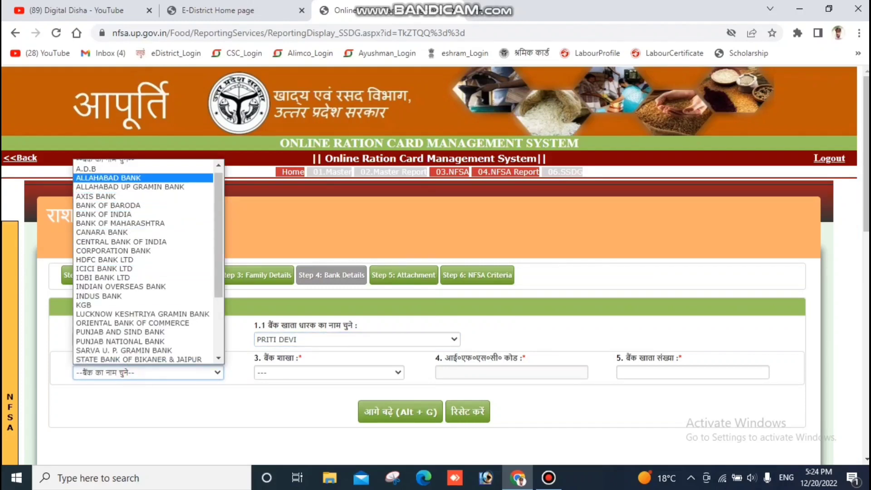
{"action": "key", "text": "Return"}
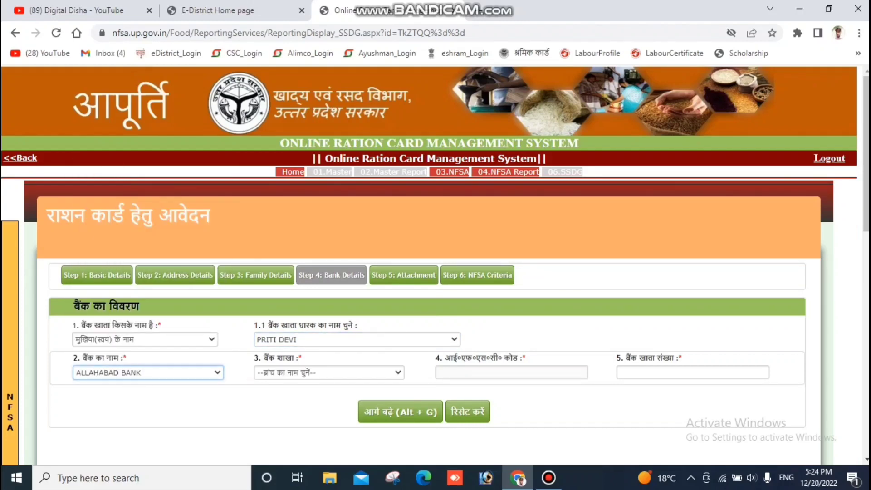
{"action": "key", "text": "Tab"}
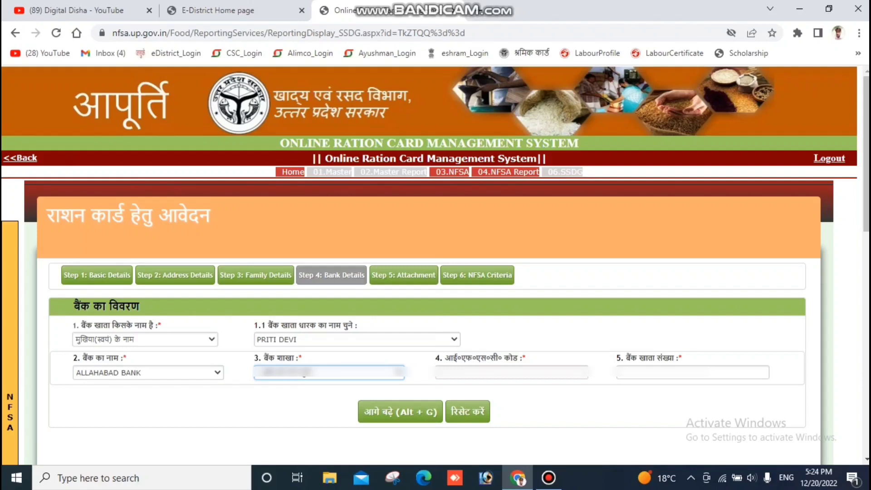
{"action": "left_click", "coordinate": [275, 372]}
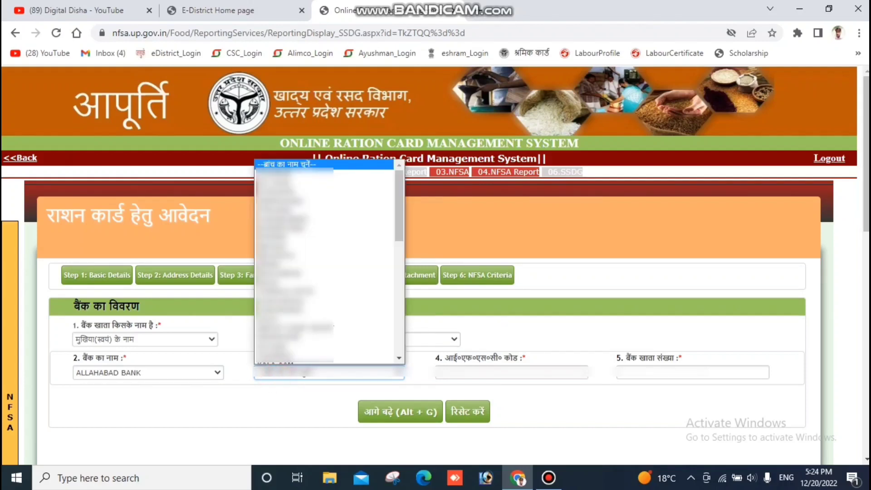
{"action": "key", "text": "Return"}
Enter the bank account number, then save the bank details and proceed to the attachments
{"action": "left_click", "coordinate": [532, 372]}
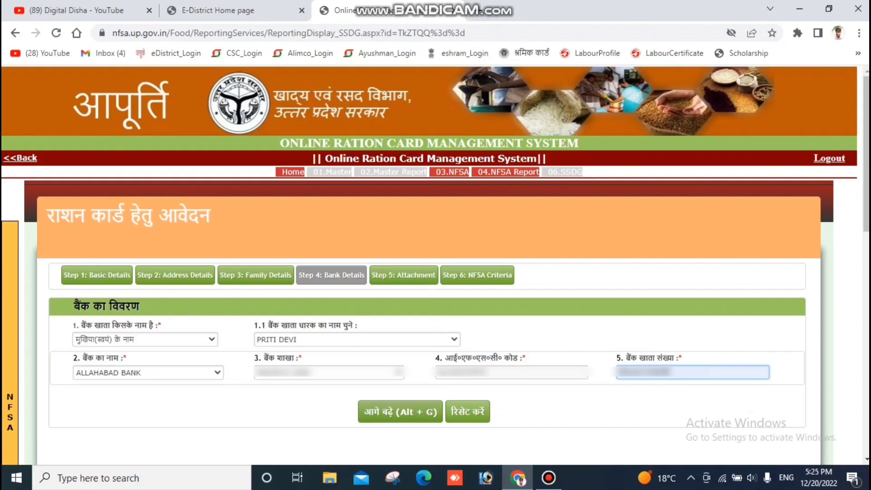
{"action": "left_click", "coordinate": [388, 414]}
{"action": "left_click_drag", "start_coordinate": [455, 78], "coordinate": [562, 79]}
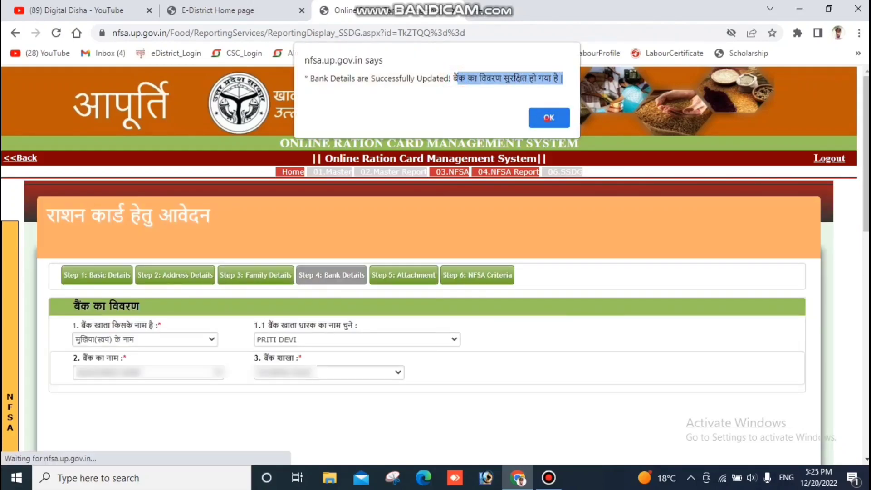
{"action": "left_click", "coordinate": [549, 118]}
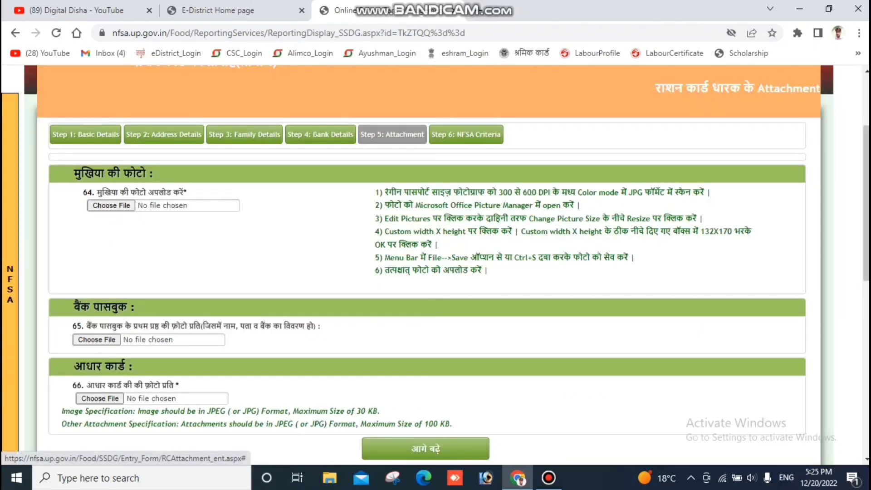
Review which attachments are requested: the head's photo, the bank passbook's first page and the Aadhaar card copy
{"action": "left_click_drag", "start_coordinate": [97, 192], "coordinate": [186, 192]}
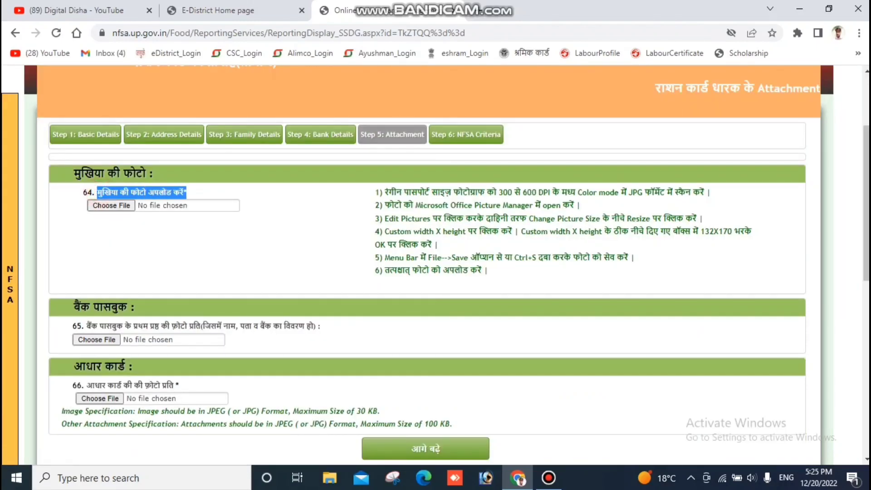
{"action": "scroll", "coordinate": [186, 192], "scroll_direction": "down", "scroll_amount": 1}
{"action": "left_click_drag", "start_coordinate": [86, 262], "coordinate": [322, 262]}
{"action": "scroll", "coordinate": [321, 262], "scroll_direction": "down", "scroll_amount": 1}
{"action": "left_click_drag", "start_coordinate": [86, 257], "coordinate": [180, 257]}
{"action": "scroll", "coordinate": [179, 257], "scroll_direction": "up", "scroll_amount": 4}
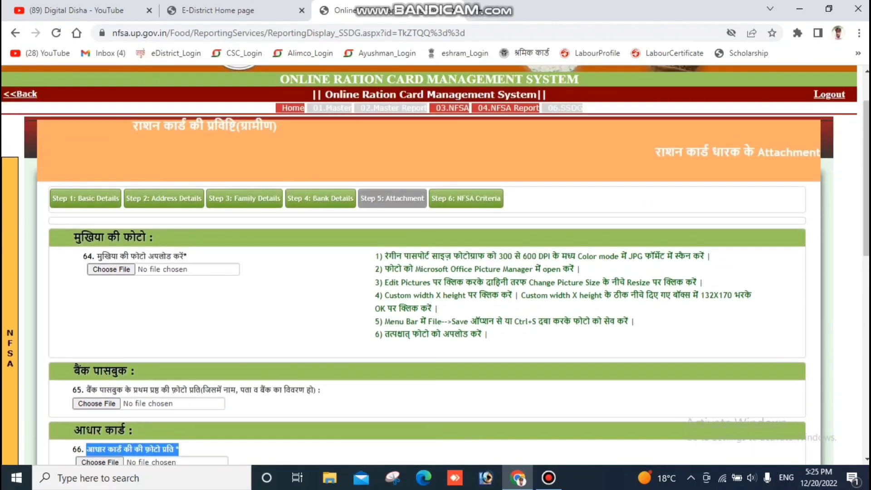
Read the photo preparation instructions and the format and size limits for the image and the other attachments
{"action": "left_click_drag", "start_coordinate": [97, 256], "coordinate": [159, 257]}
{"action": "left_click", "coordinate": [343, 268]}
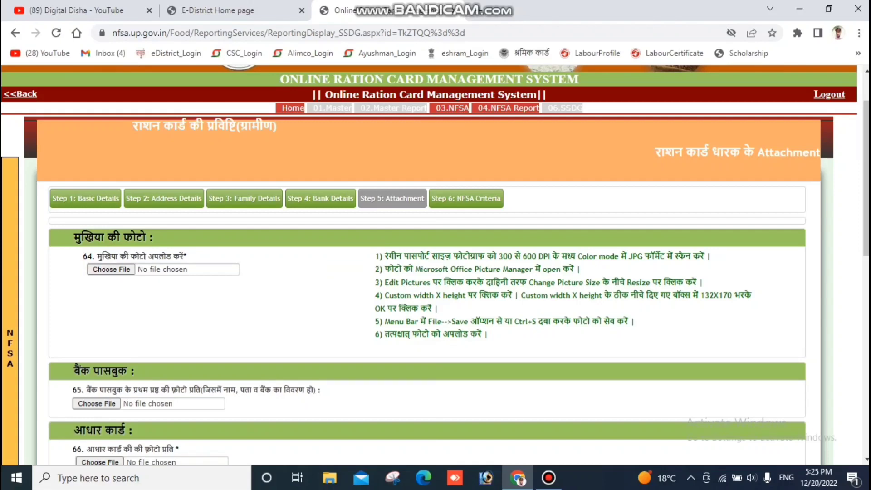
{"action": "left_click_drag", "start_coordinate": [83, 253], "coordinate": [488, 337]}
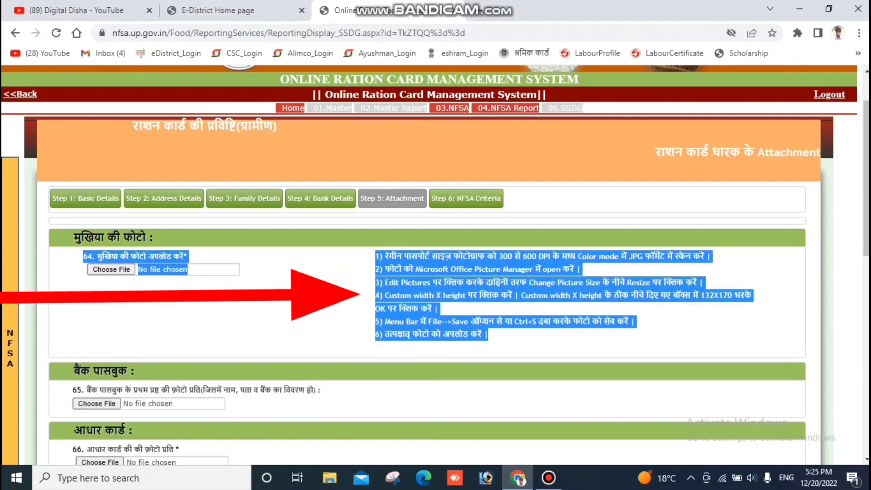
{"action": "left_click", "coordinate": [496, 338]}
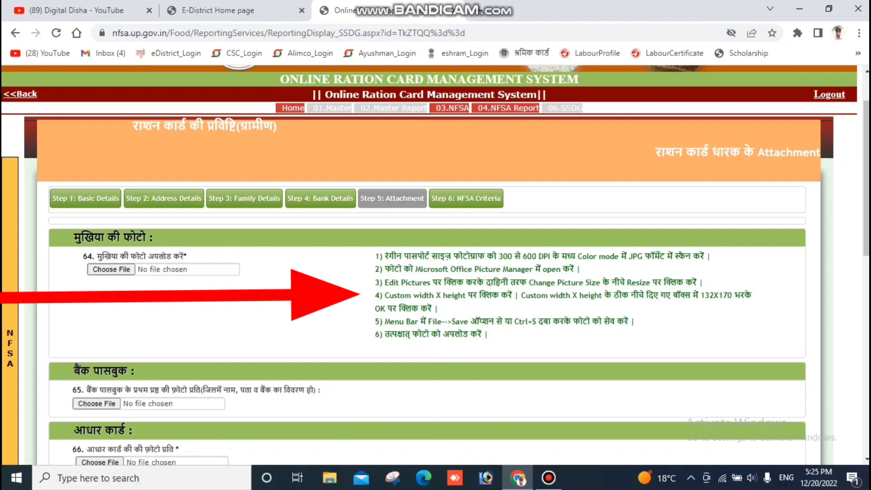
{"action": "scroll", "coordinate": [303, 233], "scroll_direction": "down", "scroll_amount": 1}
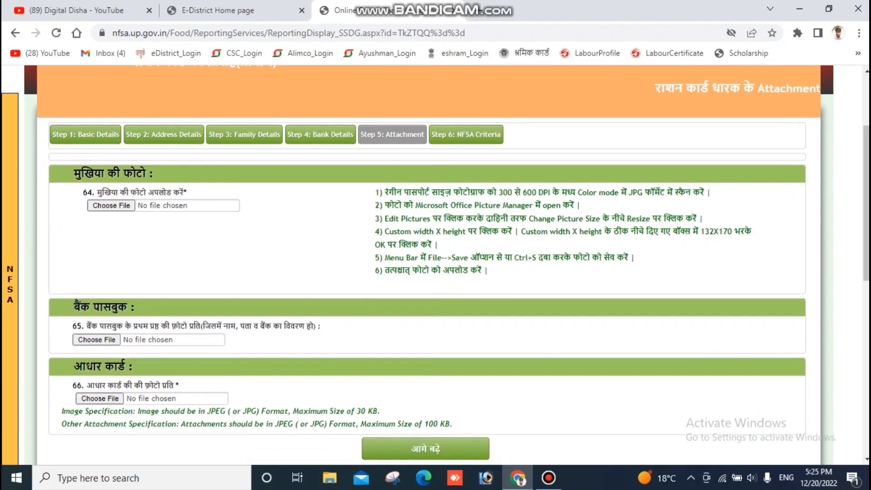
{"action": "left_click_drag", "start_coordinate": [63, 411], "coordinate": [356, 411]}
{"action": "left_click", "coordinate": [380, 411]}
{"action": "left_click_drag", "start_coordinate": [62, 423], "coordinate": [455, 422]}
{"action": "left_click", "coordinate": [454, 422]}
{"action": "scroll", "coordinate": [436, 264], "scroll_direction": "up", "scroll_amount": 3}
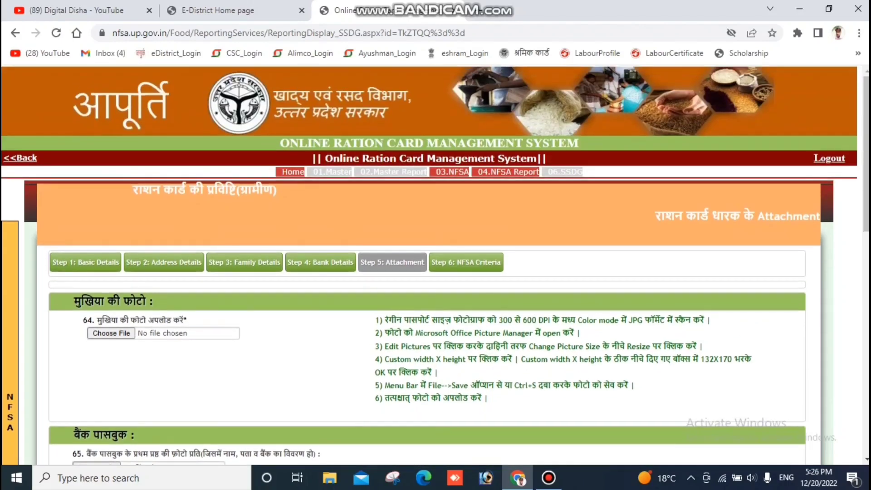
Open the applicant's photo from the desktop ration card folder in Microsoft Office Picture Manager
{"action": "key", "text": "super+d"}
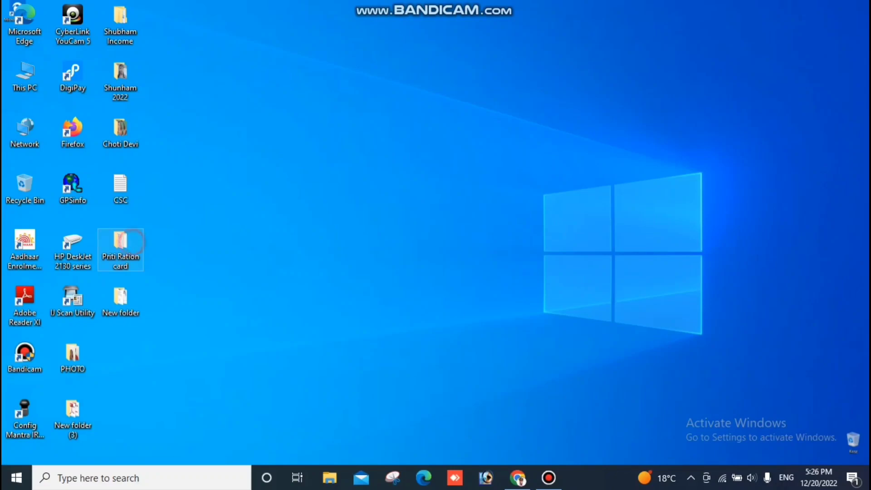
{"action": "double_click", "coordinate": [130, 243]}
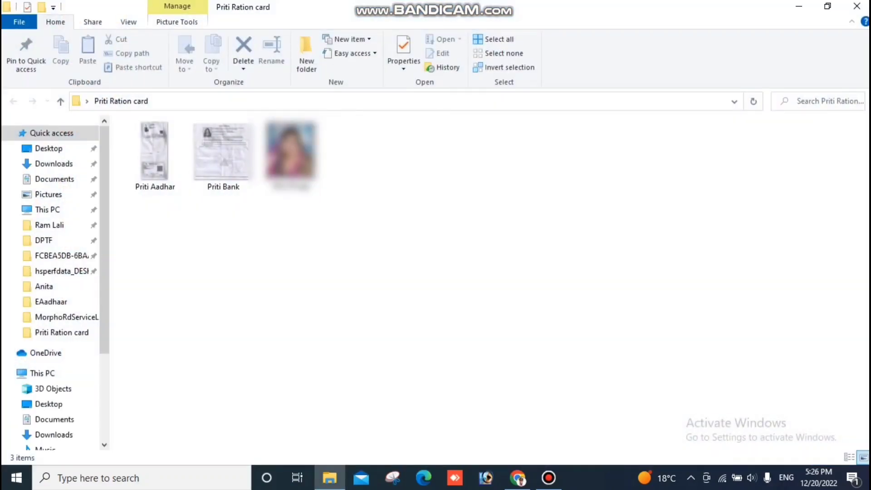
{"action": "left_click", "coordinate": [307, 156]}
{"action": "right_click", "coordinate": [306, 157]}
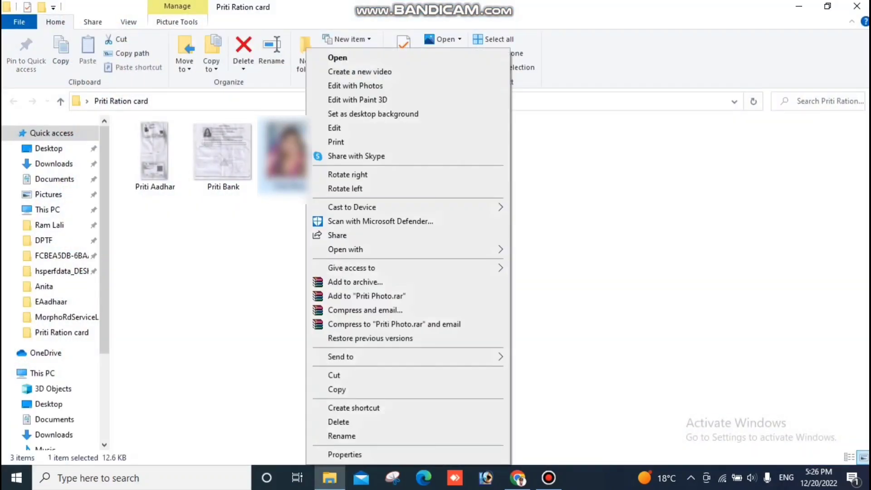
{"action": "mouse_move", "coordinate": [345, 249]}
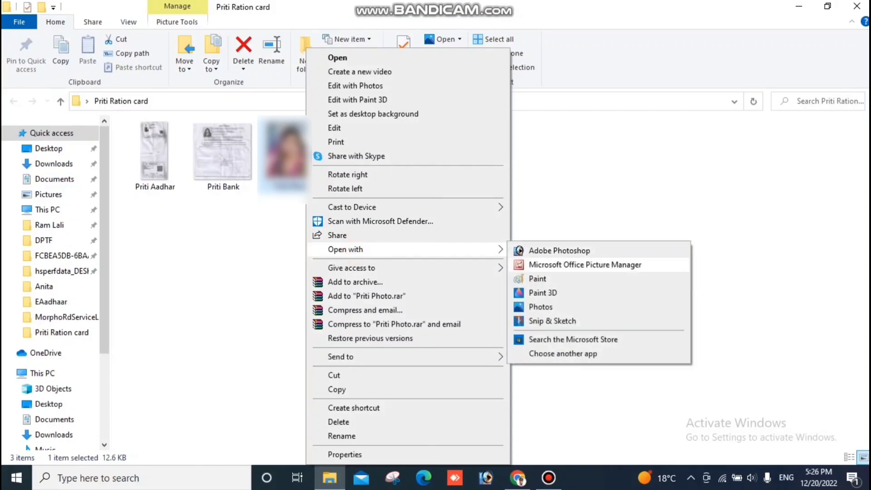
{"action": "left_click", "coordinate": [585, 264]}
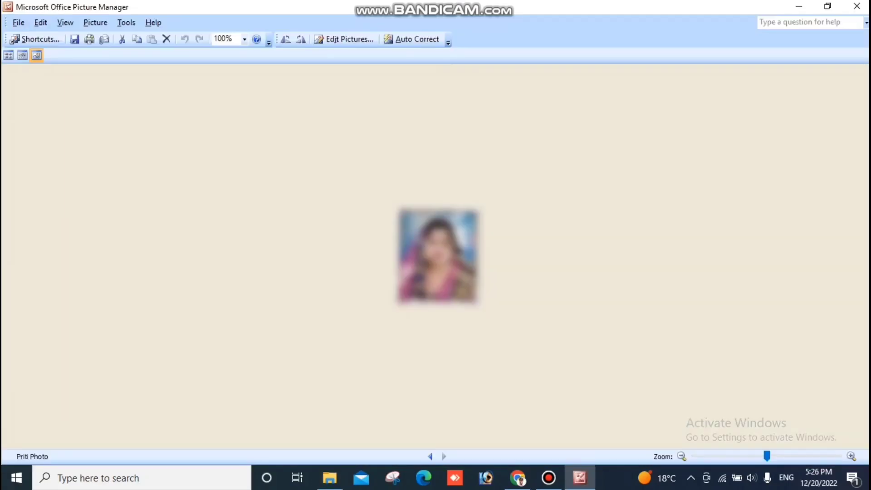
Resize the applicant's photo to fit a custom size of 132 x 170 pixels, then close the picture editor
{"action": "left_click", "coordinate": [345, 39]}
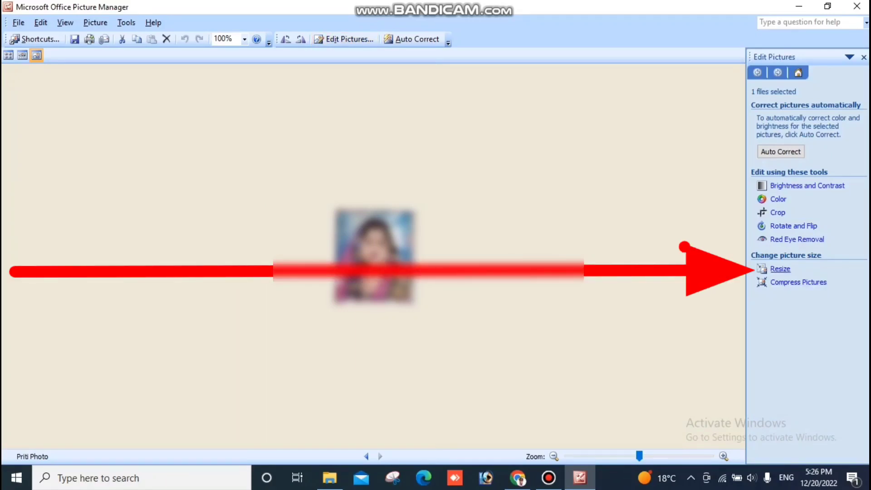
{"action": "left_click", "coordinate": [780, 270]}
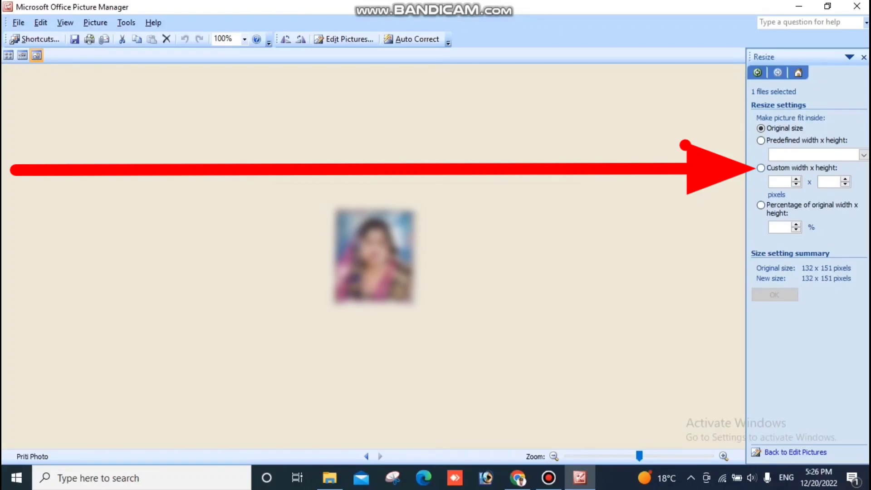
{"action": "left_click", "coordinate": [784, 181]}
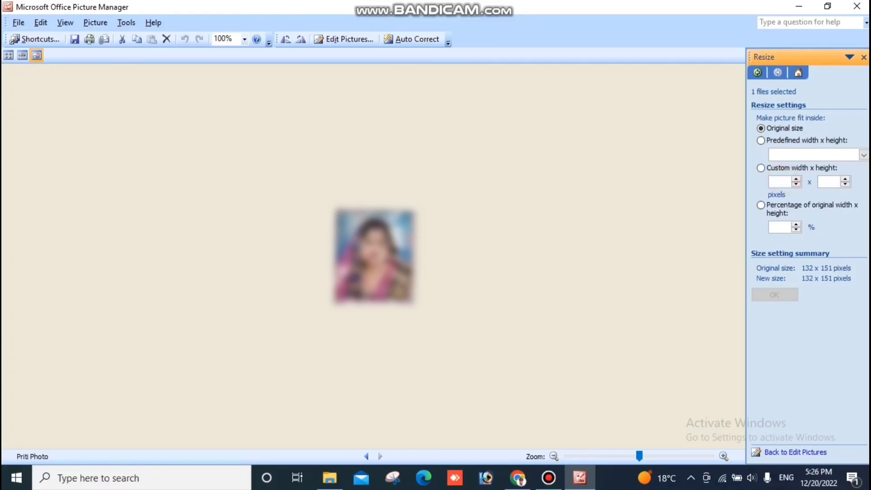
{"action": "type", "text": "132"}
{"action": "double_click", "coordinate": [832, 182]}
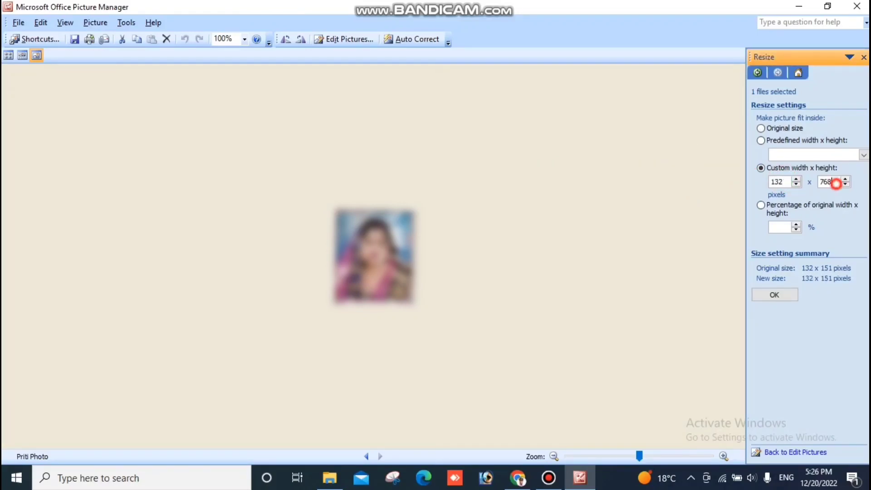
{"action": "type", "text": "170"}
{"action": "left_click", "coordinate": [788, 294]}
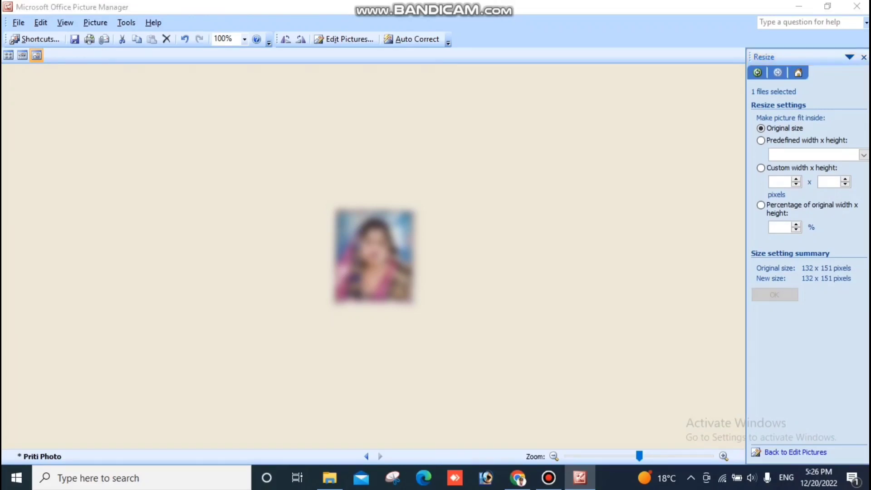
{"action": "left_click", "coordinate": [857, 6]}
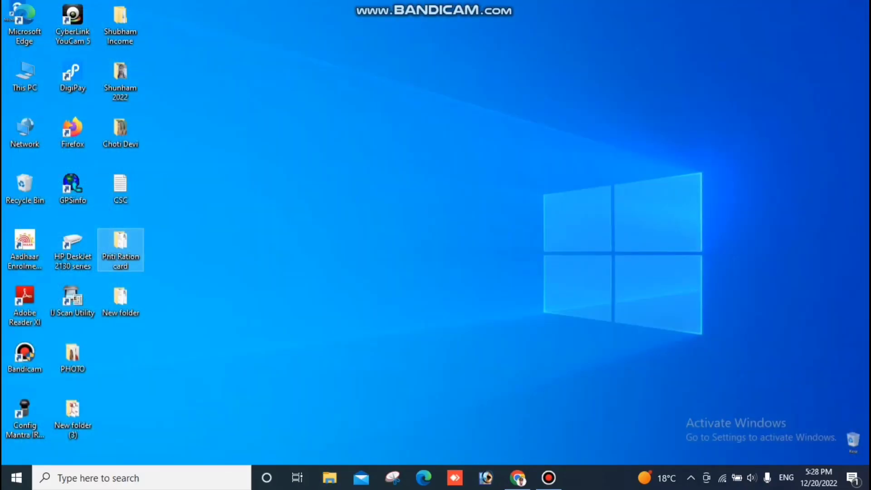
Switch back to the ration card application in Chrome, save the attachments and continue to the NFSA criteria
{"action": "left_click", "coordinate": [518, 478]}
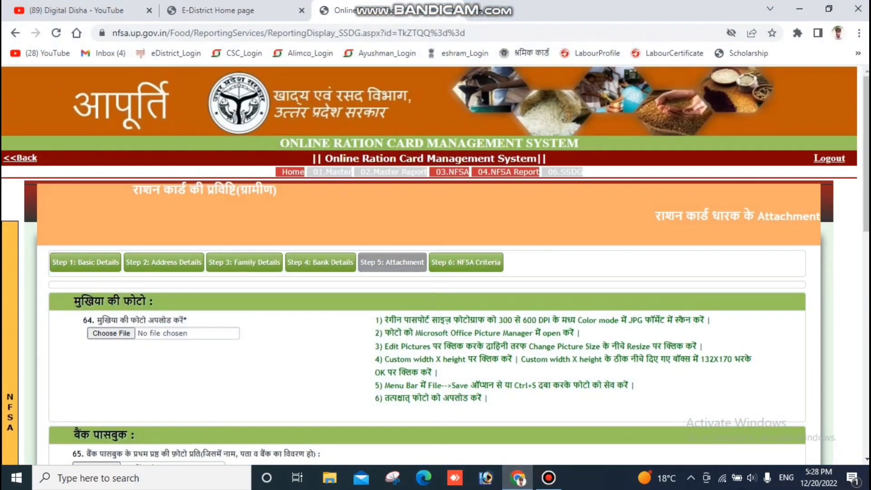
{"action": "scroll", "coordinate": [435, 263], "scroll_direction": "down", "scroll_amount": 4}
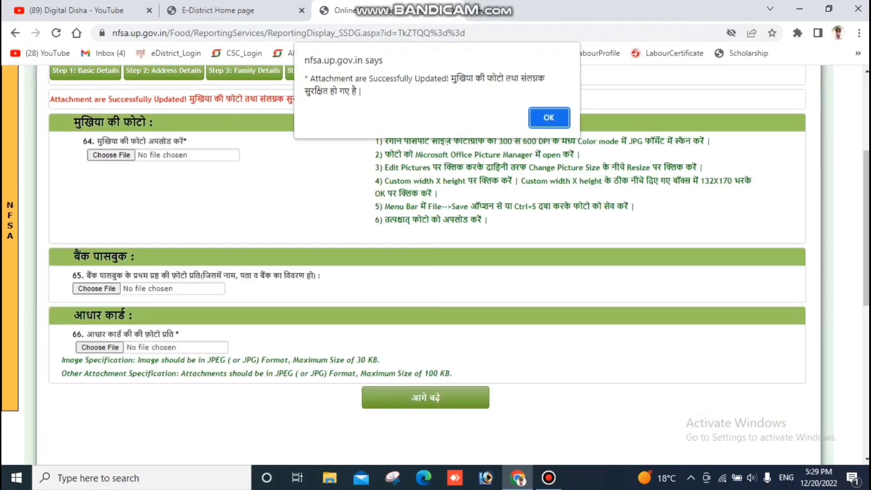
{"action": "left_click_drag", "start_coordinate": [452, 80], "coordinate": [457, 94]}
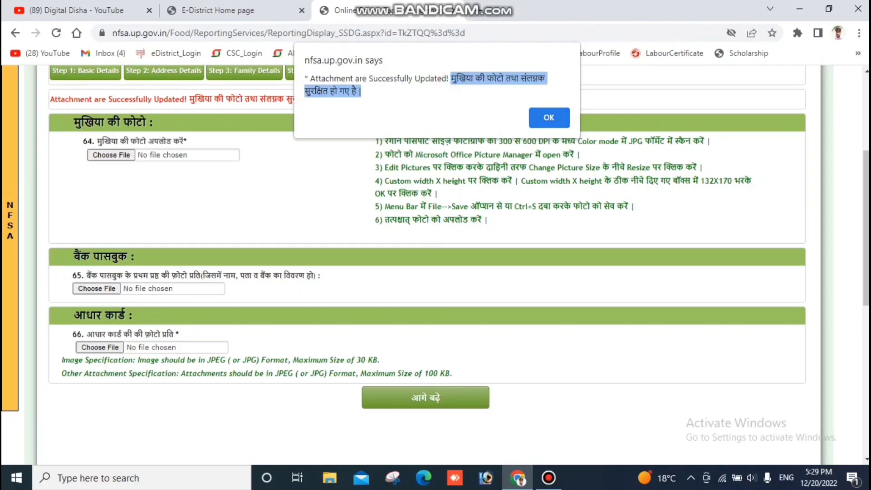
{"action": "left_click", "coordinate": [550, 117]}
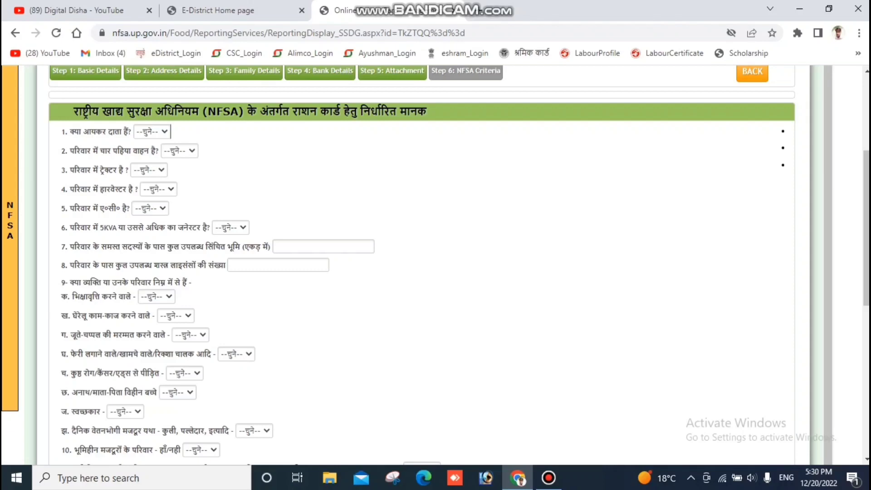
Answer नहीं to NFSA questions 1 to 6 on income tax, four-wheeler, tractor, harvester, AC and generator
{"action": "left_click", "coordinate": [152, 132]}
{"action": "key", "text": "Down"}
{"action": "key", "text": "Down"}
{"action": "key", "text": "Tab"}
{"action": "key", "text": "Down"}
{"action": "key", "text": "Down"}
{"action": "key", "text": "Tab"}
{"action": "key", "text": "Down"}
{"action": "key", "text": "Down"}
{"action": "key", "text": "Tab"}
{"action": "key", "text": "Down"}
{"action": "key", "text": "Down"}
{"action": "key", "text": "Tab"}
{"action": "key", "text": "Down"}
{"action": "key", "text": "Down"}
{"action": "key", "text": "Tab"}
{"action": "key", "text": "Down"}
{"action": "key", "text": "Down"}
{"action": "key", "text": "Tab"}
Enter 00 acres for the family's irrigated land and 0 for the number of arms licences
{"action": "type", "text": "00"}
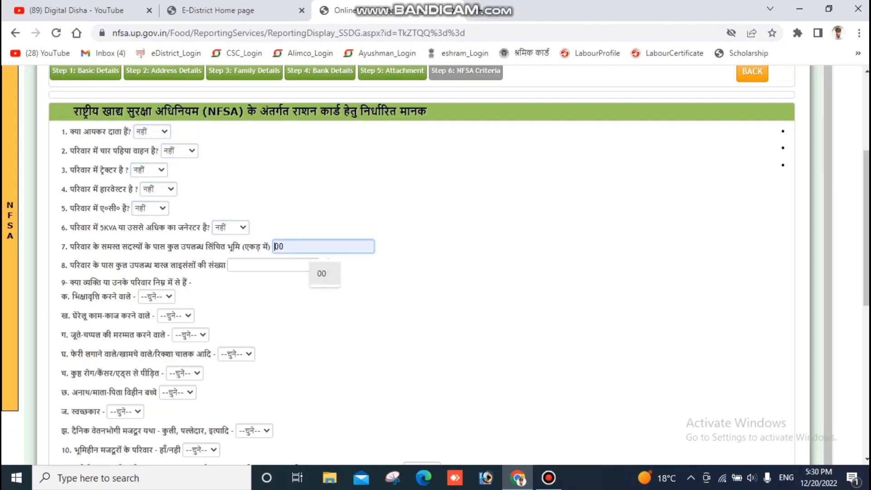
{"action": "key", "text": "Tab"}
{"action": "type", "text": "0"}
{"action": "key", "text": "Tab"}
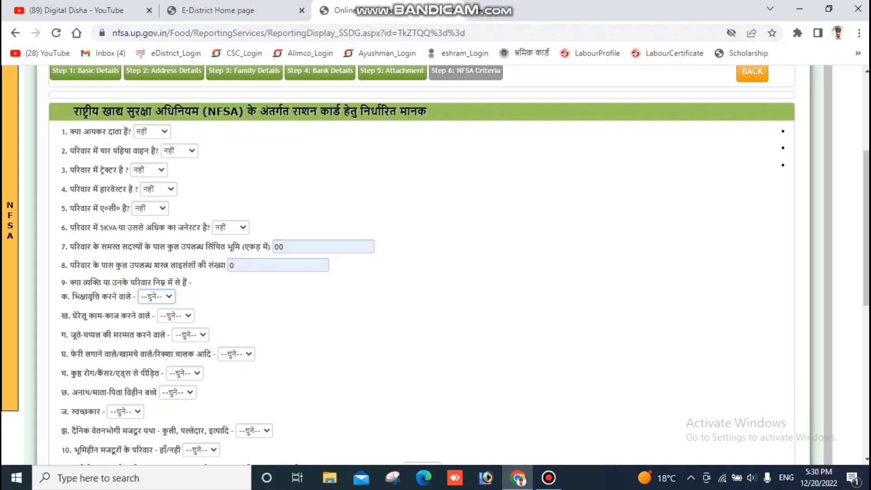
In question 9, answer हाँ for domestic work and daily-wage labour, and नहीं for all other categories
{"action": "key", "text": "Down"}
{"action": "key", "text": "Down"}
{"action": "key", "text": "Tab"}
{"action": "key", "text": "Down"}
{"action": "key", "text": "Tab"}
{"action": "key", "text": "Down"}
{"action": "key", "text": "Down"}
{"action": "key", "text": "Tab"}
{"action": "key", "text": "Down"}
{"action": "key", "text": "Down"}
{"action": "key", "text": "Tab"}
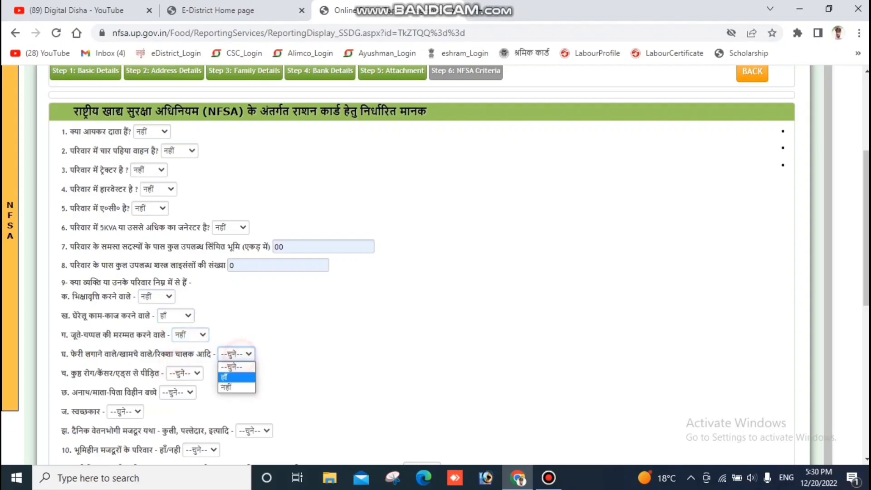
{"action": "scroll", "coordinate": [131, 204], "scroll_direction": "down", "scroll_amount": 5}
{"action": "key", "text": "Down"}
{"action": "key", "text": "Down"}
{"action": "key", "text": "Tab"}
{"action": "key", "text": "Down"}
{"action": "key", "text": "Down"}
{"action": "left_click", "coordinate": [131, 203]}
{"action": "left_click", "coordinate": [127, 234]}
{"action": "left_click", "coordinate": [252, 221]}
{"action": "left_click", "coordinate": [249, 243]}
Answer हाँ to question 11 on living below the poverty line, and नहीं to questions 10, 12, 13 and 14
{"action": "left_click", "coordinate": [191, 241]}
{"action": "left_click", "coordinate": [193, 273]}
{"action": "left_click", "coordinate": [420, 259]}
{"action": "left_click", "coordinate": [416, 282]}
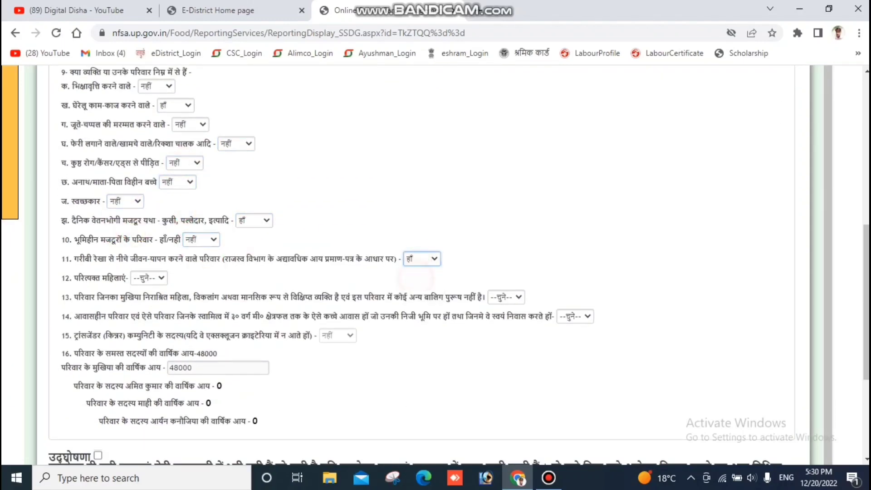
{"action": "left_click", "coordinate": [497, 330]}
{"action": "left_click", "coordinate": [574, 317]}
{"action": "left_click", "coordinate": [567, 351]}
Review the completed NFSA criteria, accept the declaration (उद्घोषणा) and save the application
{"action": "scroll", "coordinate": [567, 351], "scroll_direction": "up", "scroll_amount": 5}
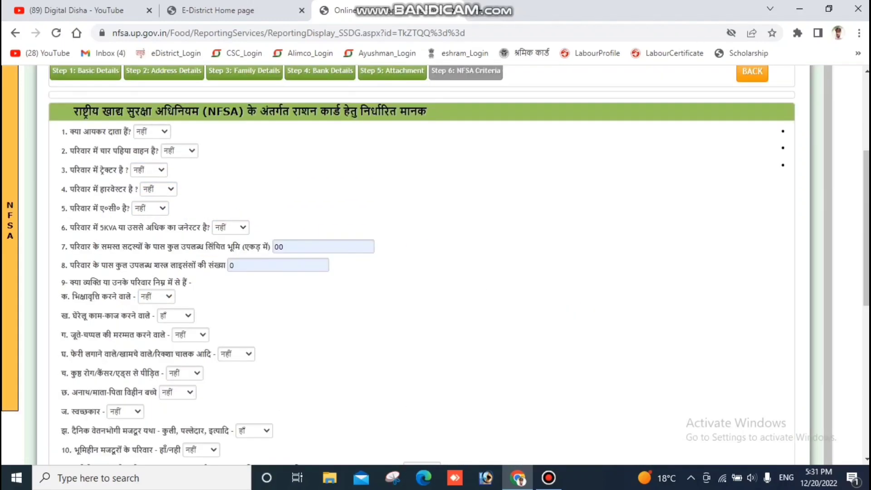
{"action": "left_click_drag", "start_coordinate": [77, 111], "coordinate": [428, 111]}
{"action": "scroll", "coordinate": [422, 264], "scroll_direction": "down", "scroll_amount": 1}
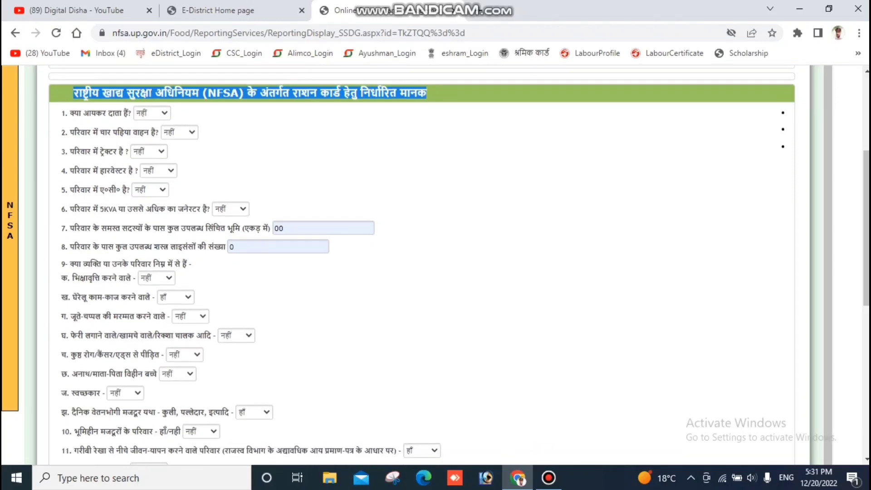
{"action": "scroll", "coordinate": [422, 265], "scroll_direction": "down", "scroll_amount": 7}
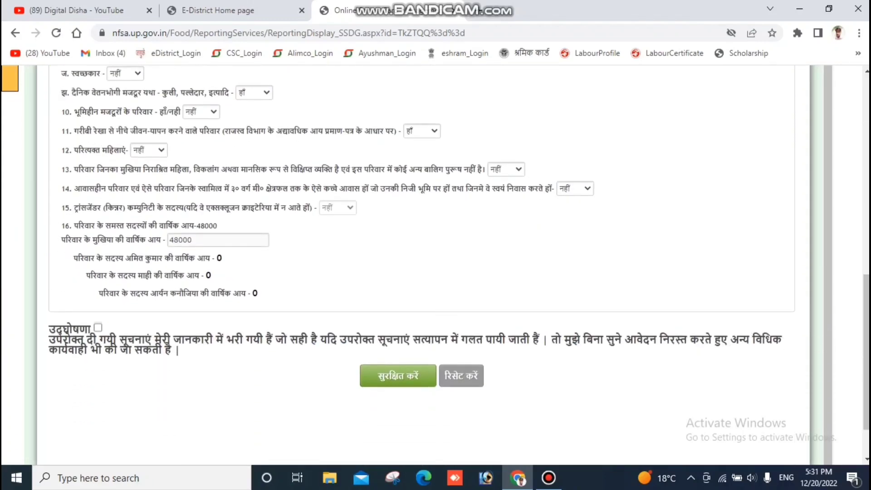
{"action": "scroll", "coordinate": [420, 230], "scroll_direction": "up", "scroll_amount": 1}
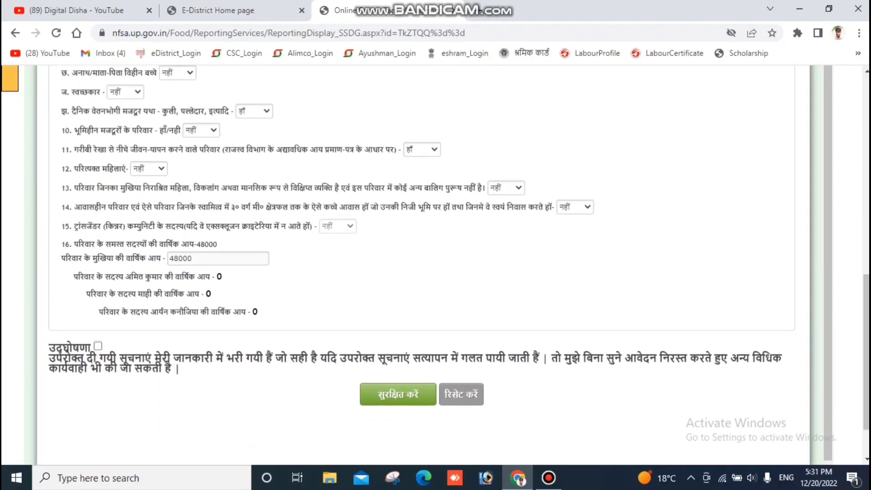
{"action": "left_click", "coordinate": [98, 346]}
{"action": "left_click", "coordinate": [399, 393]}
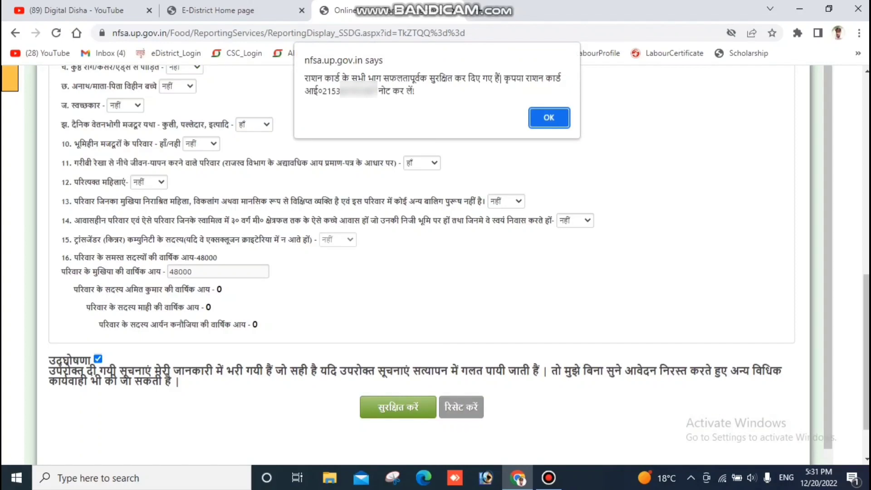
Note the ration card ID given in the confirmation message and dismiss the message
{"action": "left_click", "coordinate": [304, 81]}
{"action": "left_click_drag", "start_coordinate": [324, 91], "coordinate": [373, 91]}
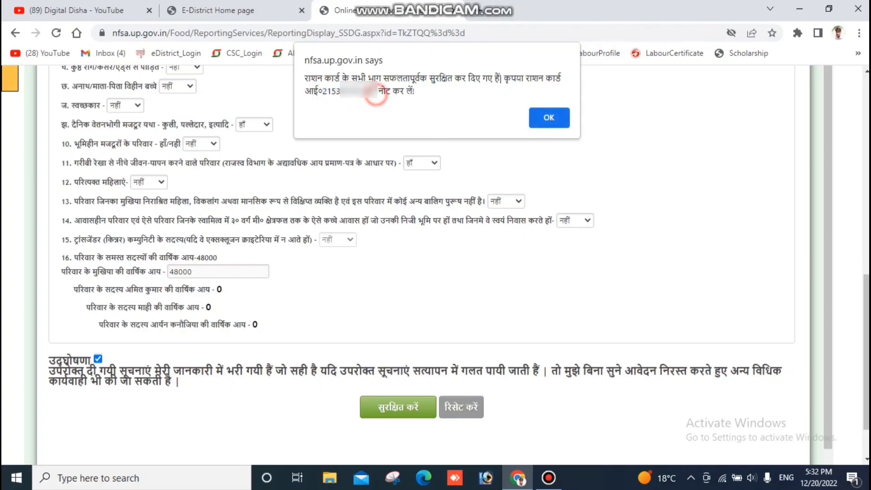
{"action": "double_click", "coordinate": [376, 94]}
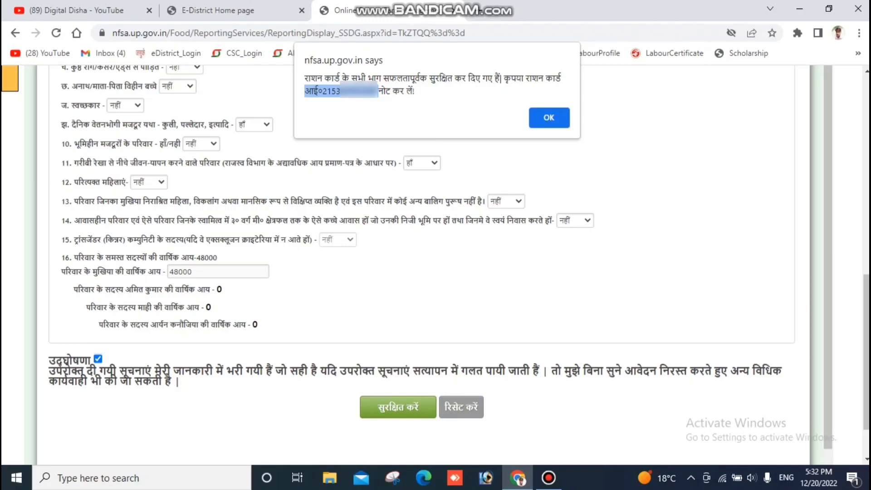
{"action": "left_click", "coordinate": [549, 118]}
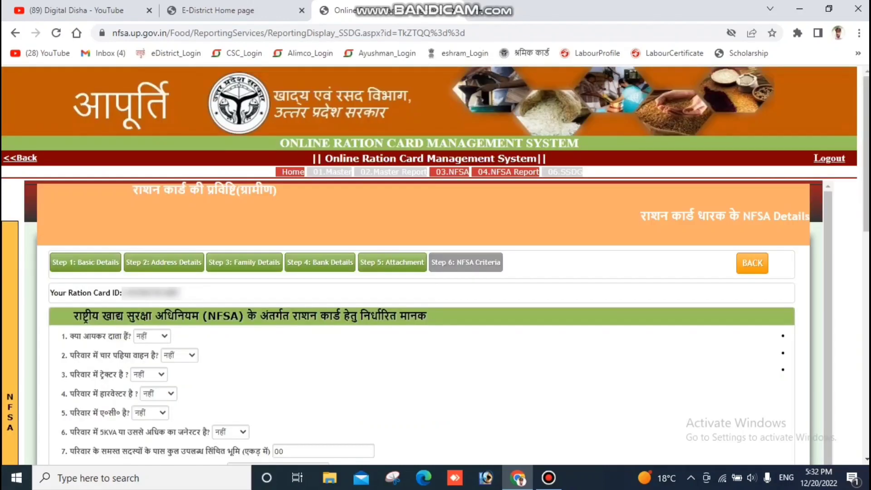
Open 3.1.3 चेक फार्म प्रिंट करें and retrieve the application's check form using district Kheri and its ration card number
{"action": "mouse_move", "coordinate": [10, 364]}
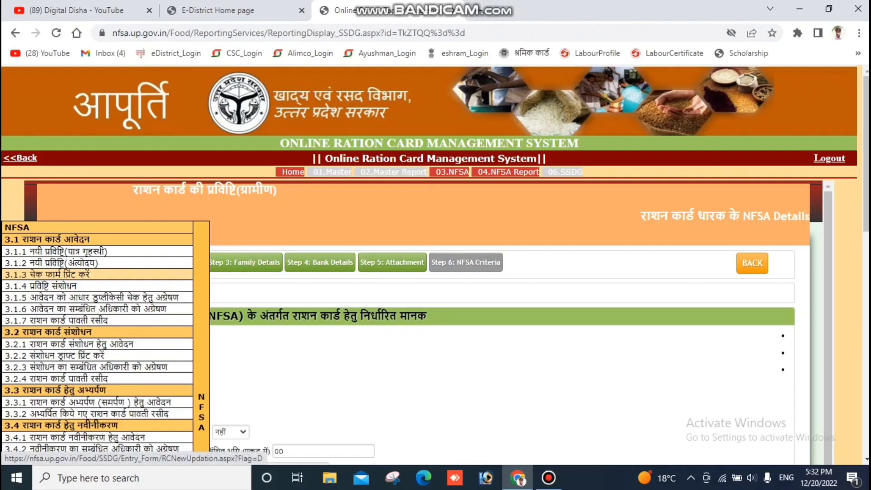
{"action": "left_click", "coordinate": [77, 274]}
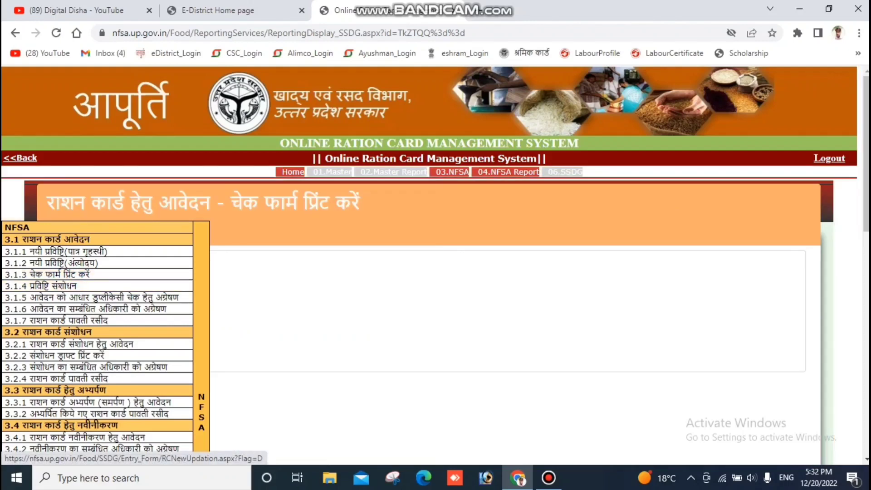
{"action": "left_click", "coordinate": [142, 275]}
{"action": "type", "text": "kh"}
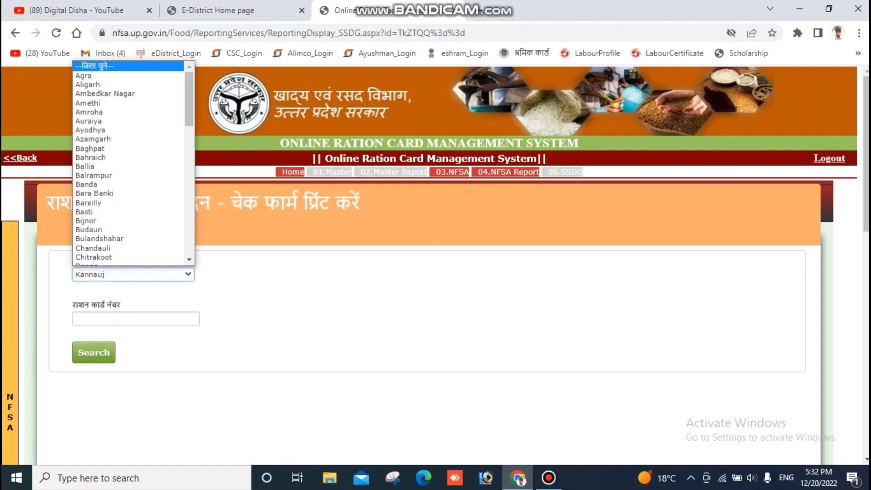
{"action": "key", "text": "Return"}
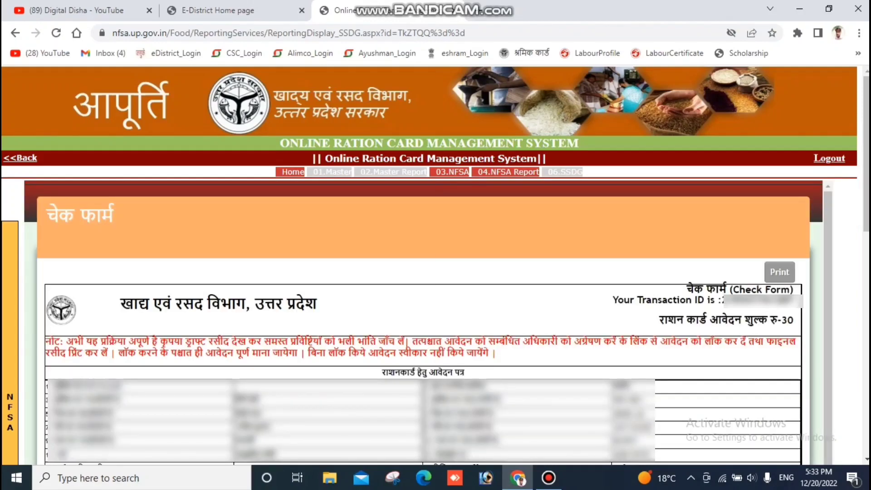
Review the entries on the चेक फार्म and preview its printout, closing the preview without saving
{"action": "left_click_drag", "start_coordinate": [46, 214], "coordinate": [113, 214]}
{"action": "scroll", "coordinate": [423, 267], "scroll_direction": "down", "scroll_amount": 2}
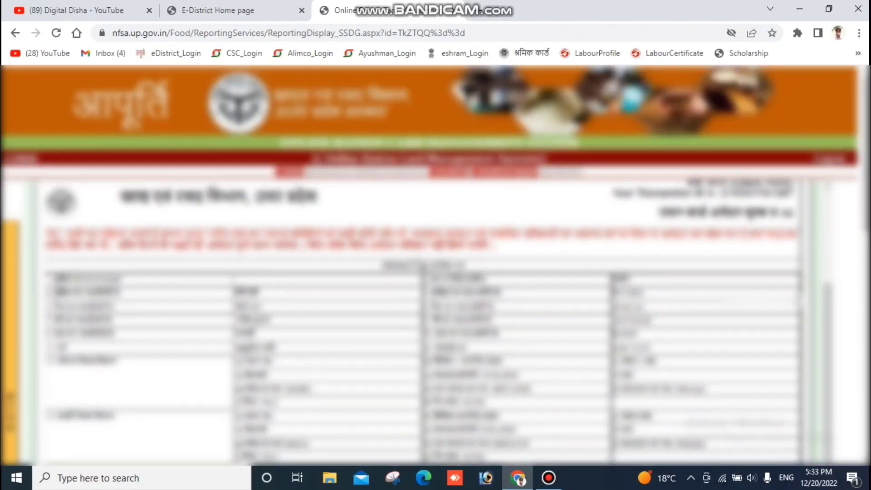
{"action": "scroll", "coordinate": [423, 267], "scroll_direction": "down", "scroll_amount": 3}
{"action": "scroll", "coordinate": [423, 267], "scroll_direction": "up", "scroll_amount": 1}
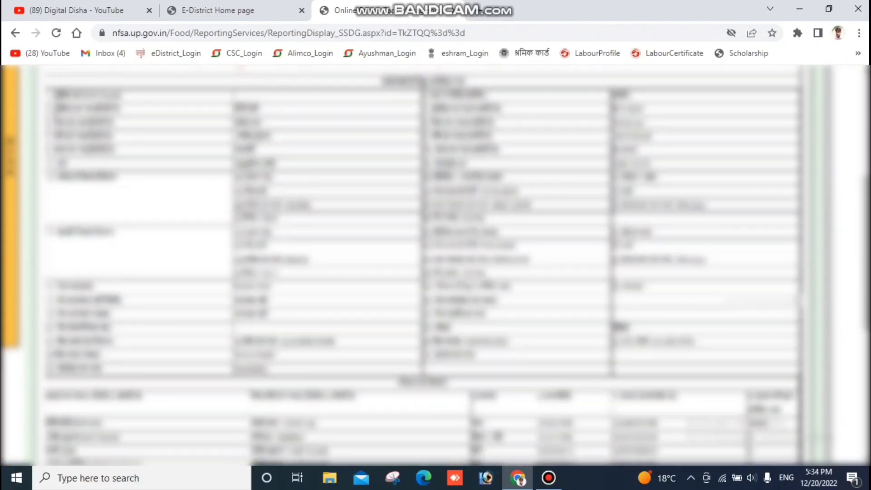
{"action": "scroll", "coordinate": [422, 267], "scroll_direction": "up", "scroll_amount": 4}
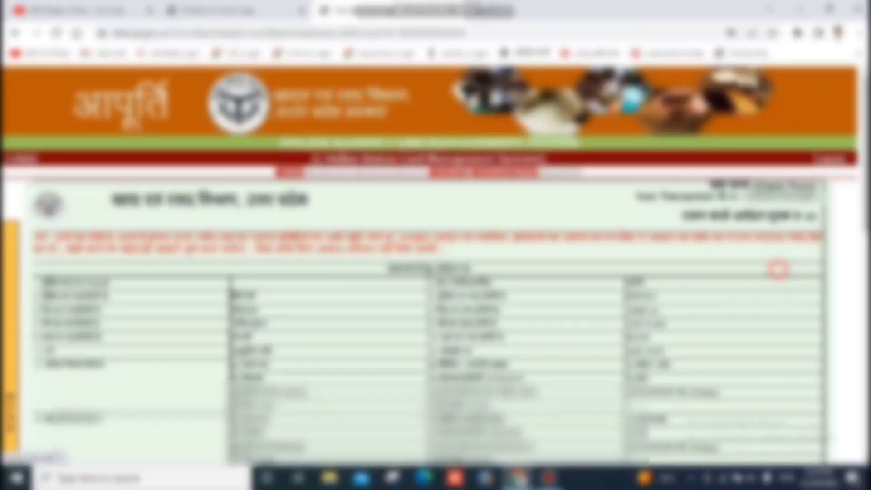
{"action": "key", "text": "ctrl+p"}
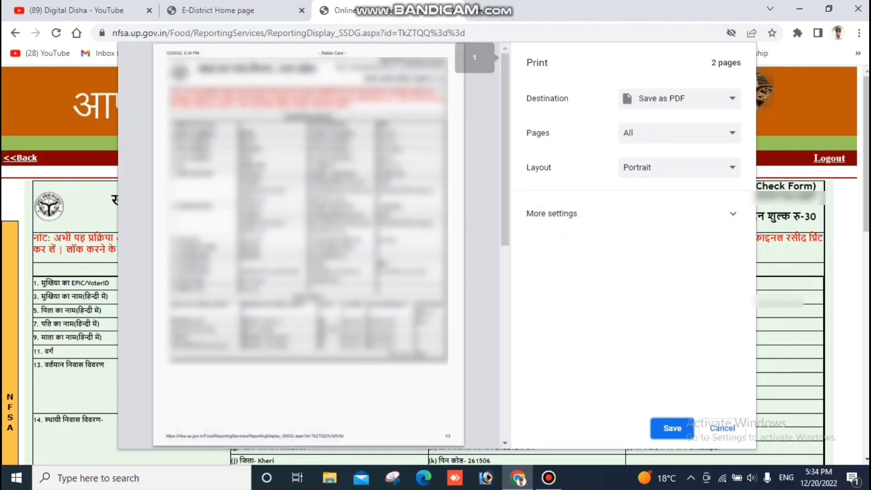
{"action": "left_click", "coordinate": [722, 428]}
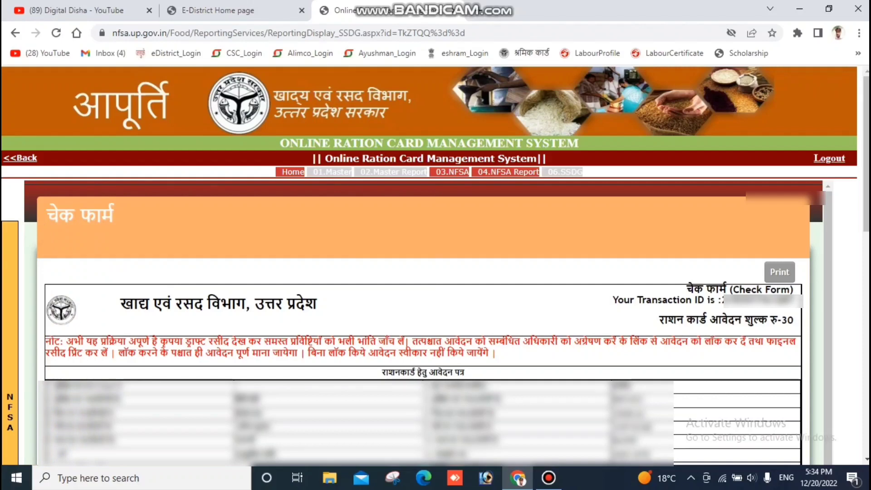
{"action": "scroll", "coordinate": [429, 323], "scroll_direction": "down", "scroll_amount": 1}
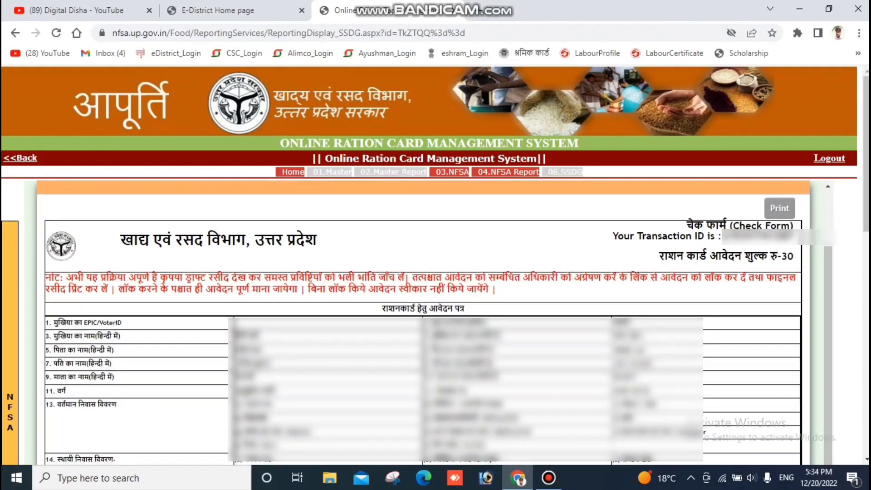
Open the application in 3.1.4 प्रविष्टि संशोधन using district Kheri and its ration card number, and view its address and family details
{"action": "mouse_move", "coordinate": [10, 320]}
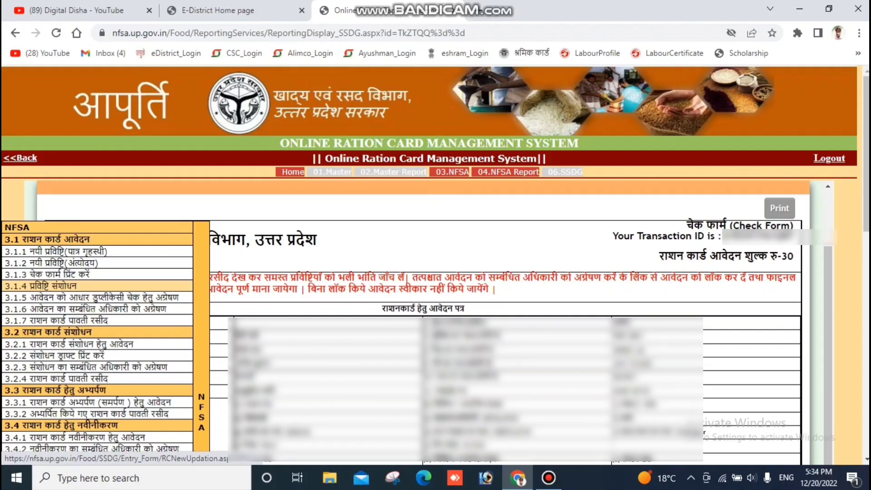
{"action": "left_click", "coordinate": [34, 286]}
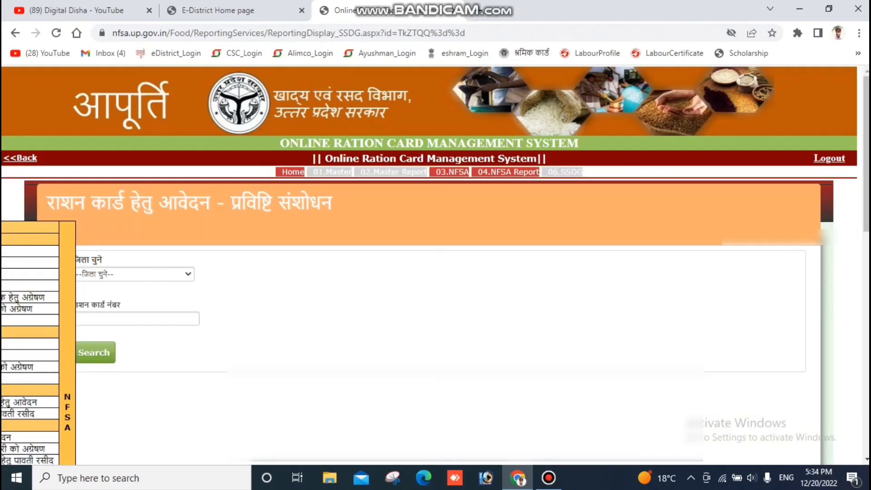
{"action": "left_click", "coordinate": [133, 274]}
{"action": "type", "text": "kh"}
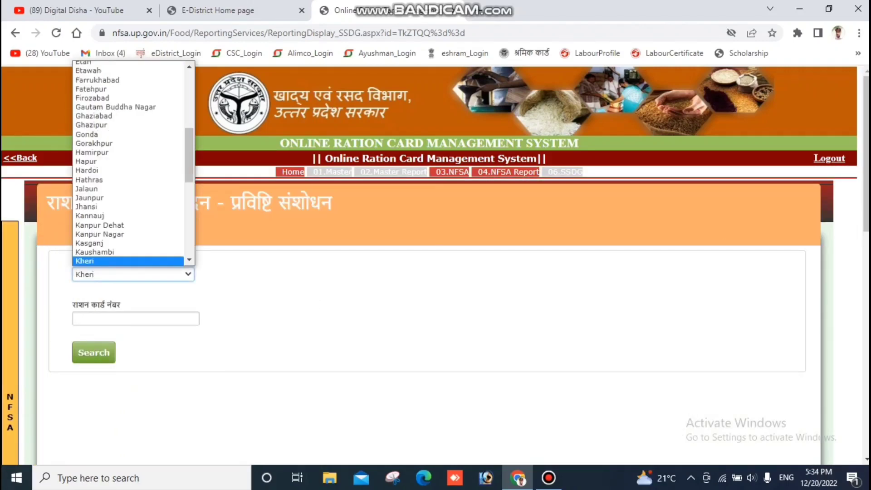
{"action": "key", "text": "Return"}
{"action": "left_click", "coordinate": [159, 321]}
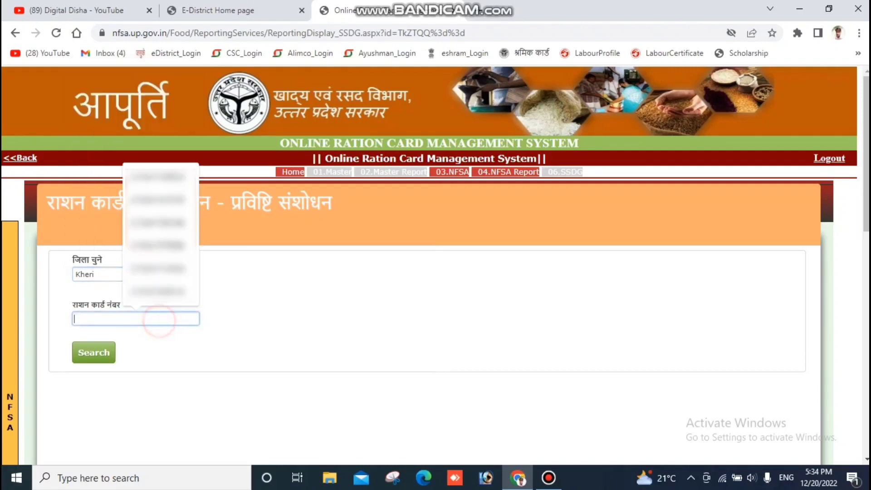
{"action": "type", "text": "21"}
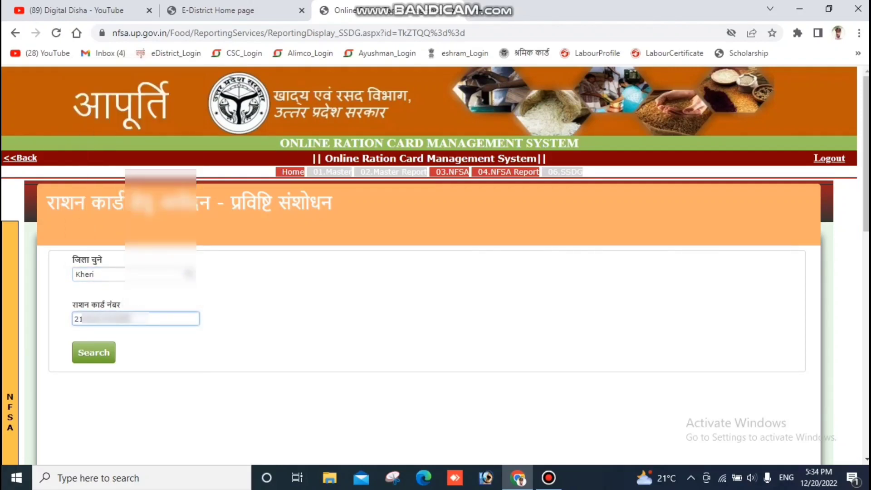
{"action": "left_click", "coordinate": [103, 362]}
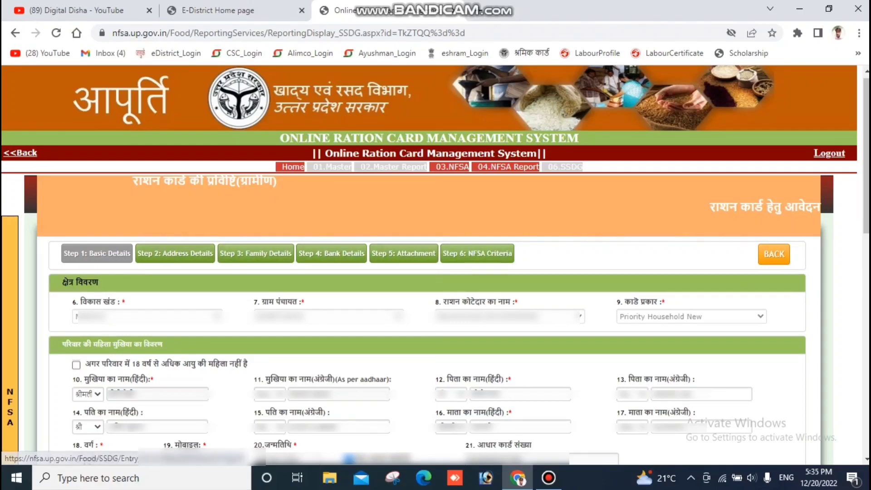
{"action": "left_click", "coordinate": [196, 257]}
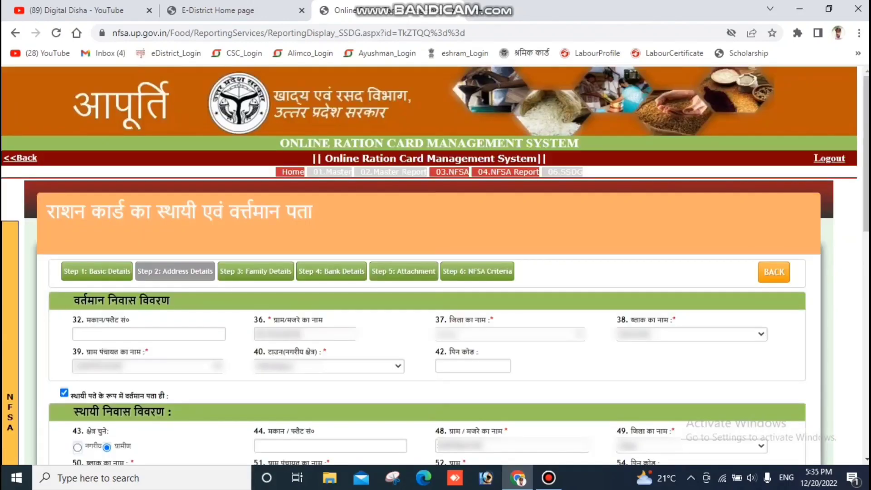
{"action": "left_click", "coordinate": [256, 271]}
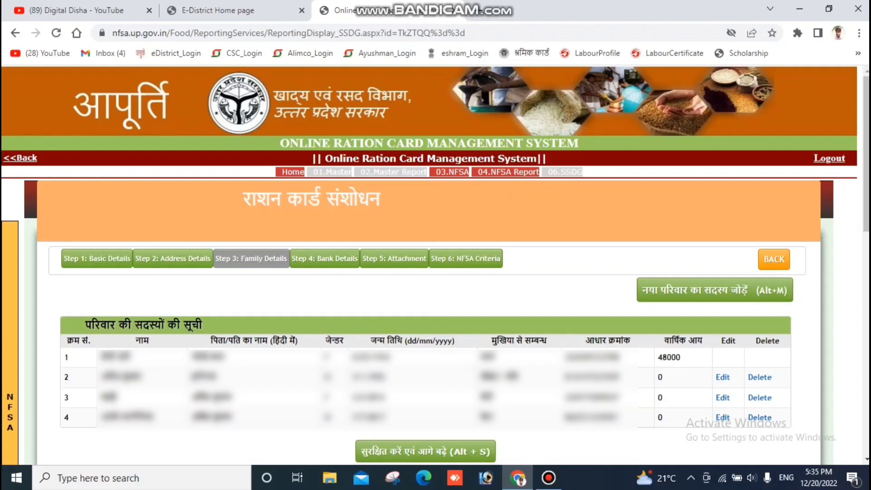
Submit the application for the Aadhaar duplicacy check through 3.1.5, using district Kheri and the ration card number
{"action": "mouse_move", "coordinate": [9, 297]}
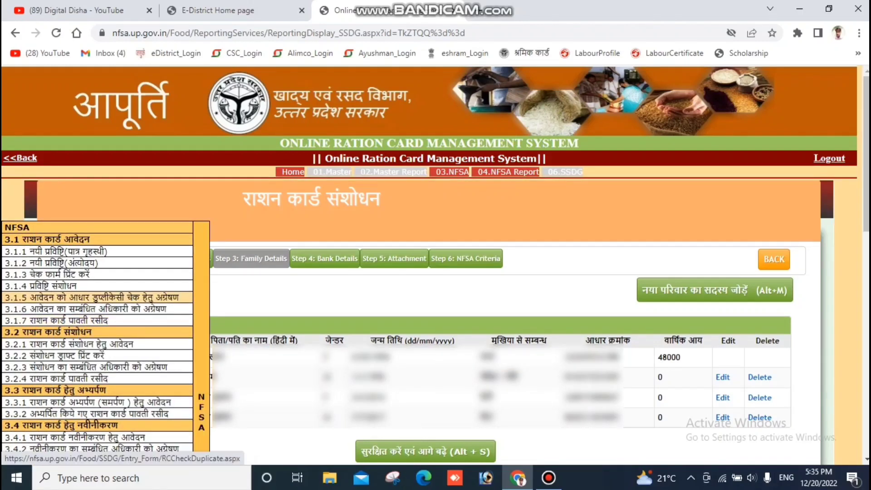
{"action": "left_click", "coordinate": [166, 294]}
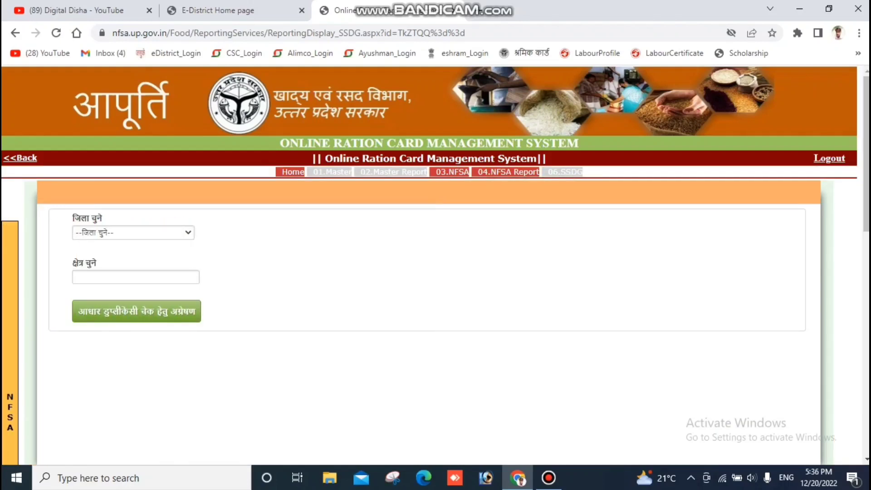
{"action": "left_click", "coordinate": [128, 232]}
{"action": "type", "text": "kh"}
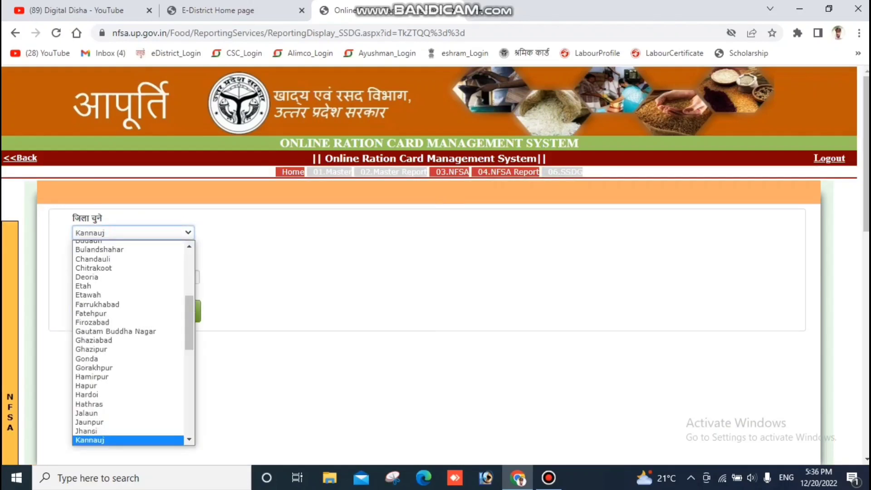
{"action": "key", "text": "Return"}
{"action": "left_click_drag", "start_coordinate": [106, 261], "coordinate": [72, 264]}
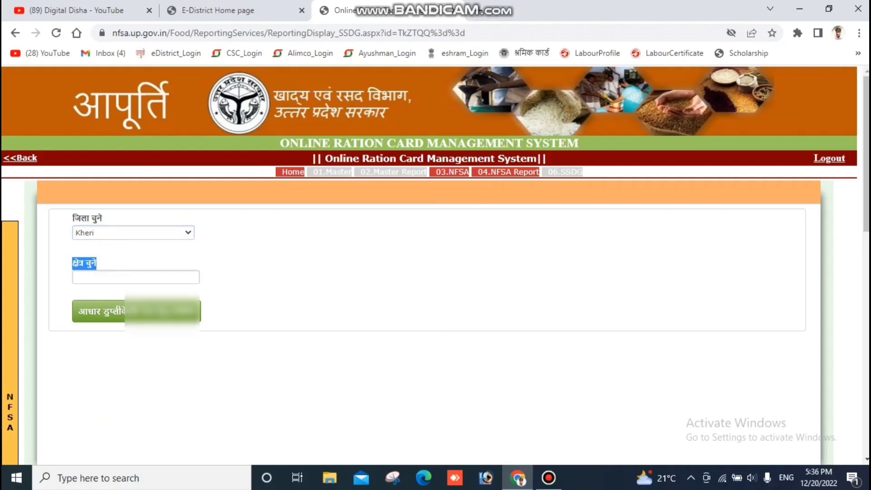
{"action": "left_click", "coordinate": [105, 276]}
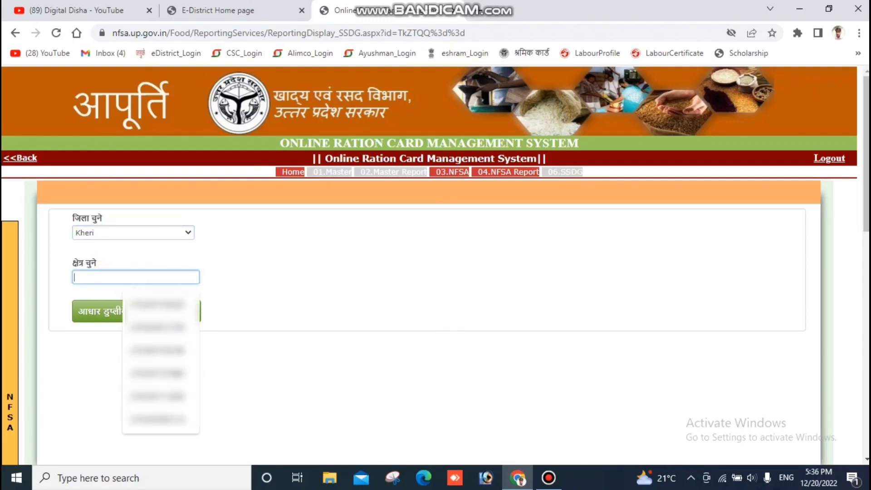
{"action": "key", "text": "ctrl+v"}
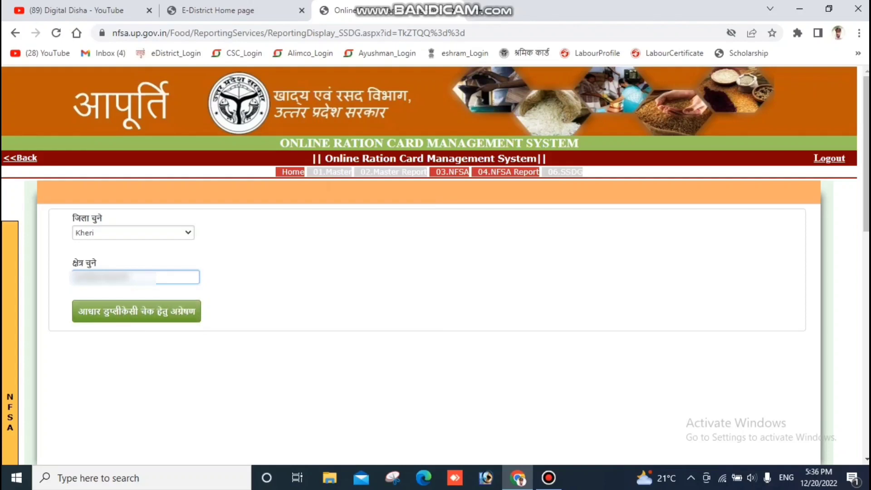
{"action": "left_click", "coordinate": [171, 312]}
{"action": "key", "text": "Return"}
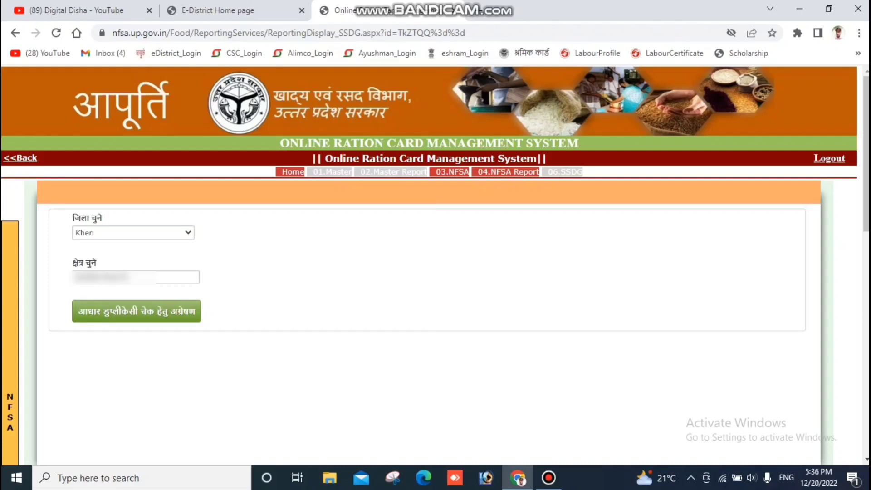
Open 3.1.6 आवेदन का सम्बंधित अधिकारी को अग्रेषण and retrieve the application using district Kheri and its ration card number
{"action": "mouse_move", "coordinate": [10, 313]}
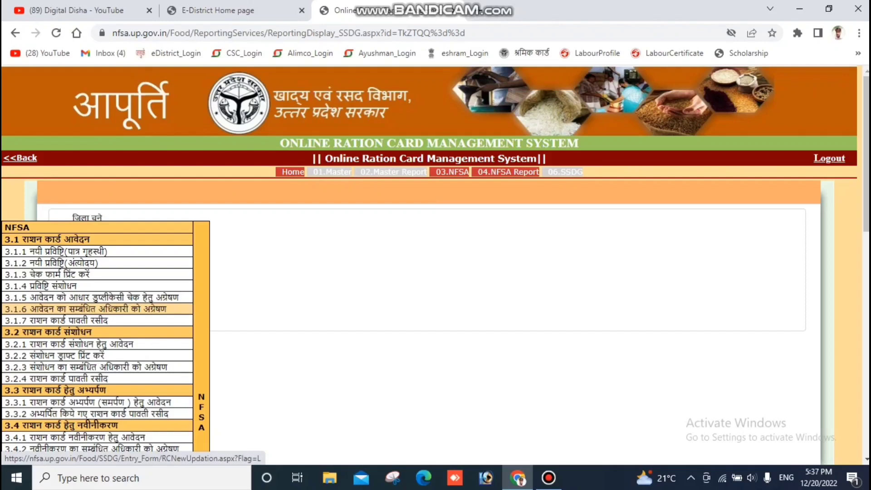
{"action": "left_click", "coordinate": [144, 310]}
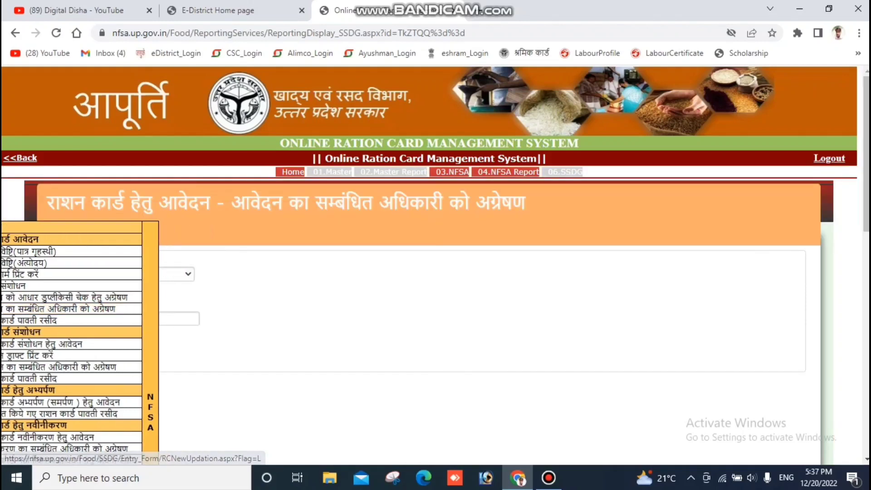
{"action": "left_click", "coordinate": [98, 274]}
{"action": "key", "text": "k"}
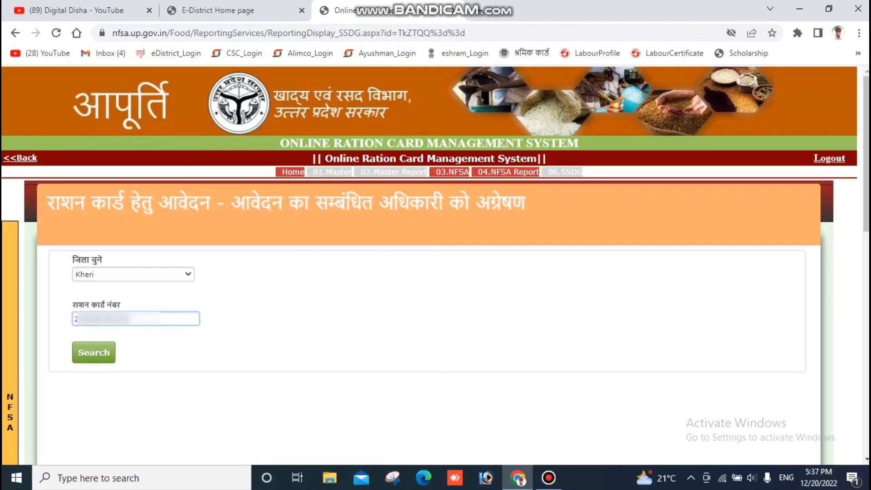
{"action": "left_click", "coordinate": [93, 353]}
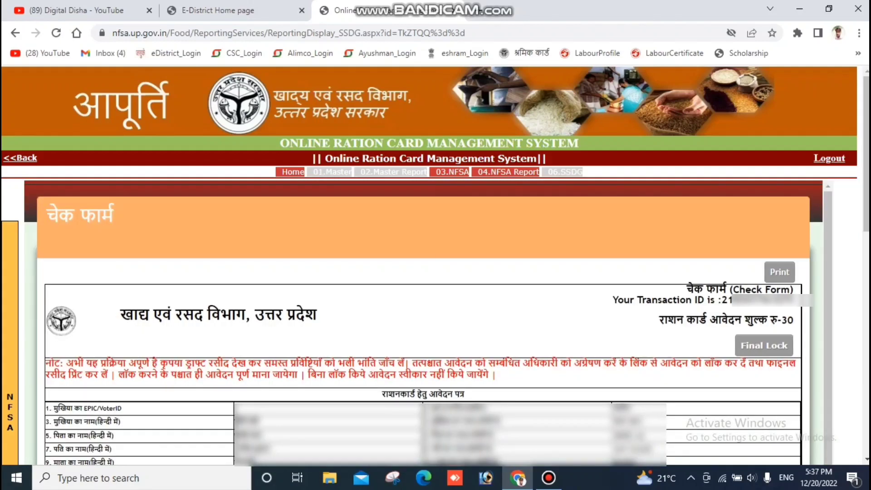
Request the Final Lock of the application from its check form and accept the final print confirmation
{"action": "left_click_drag", "start_coordinate": [57, 218], "coordinate": [114, 219]}
{"action": "left_click", "coordinate": [550, 317]}
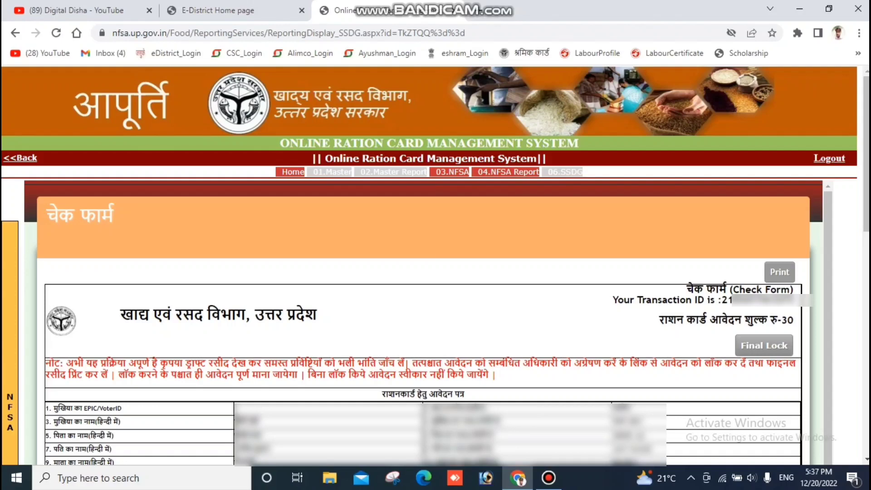
{"action": "left_click", "coordinate": [764, 347]}
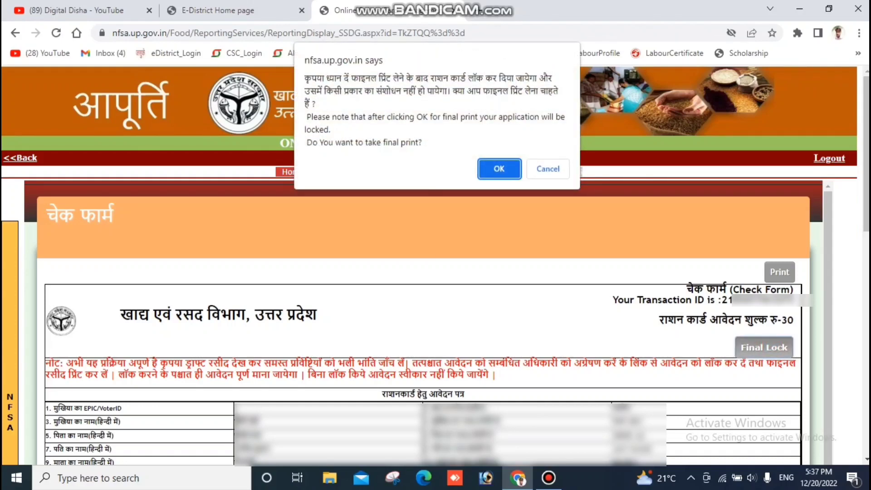
{"action": "left_click", "coordinate": [499, 168]}
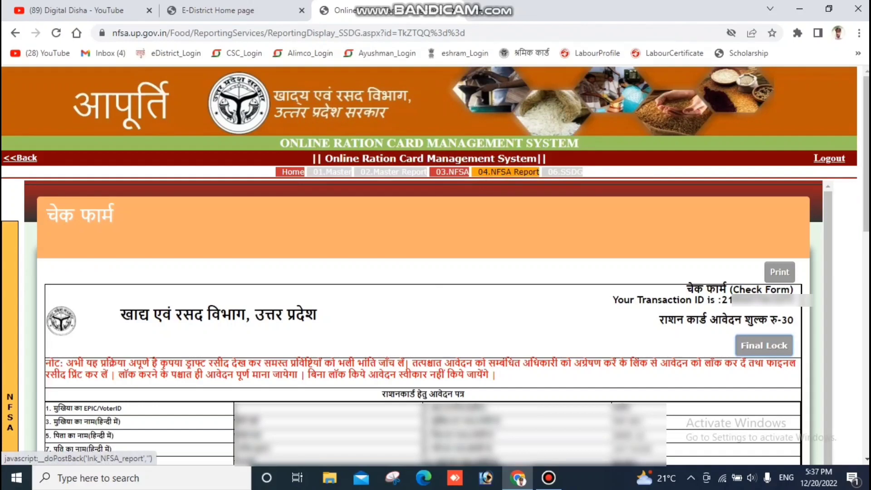
{"action": "left_click", "coordinate": [508, 172]}
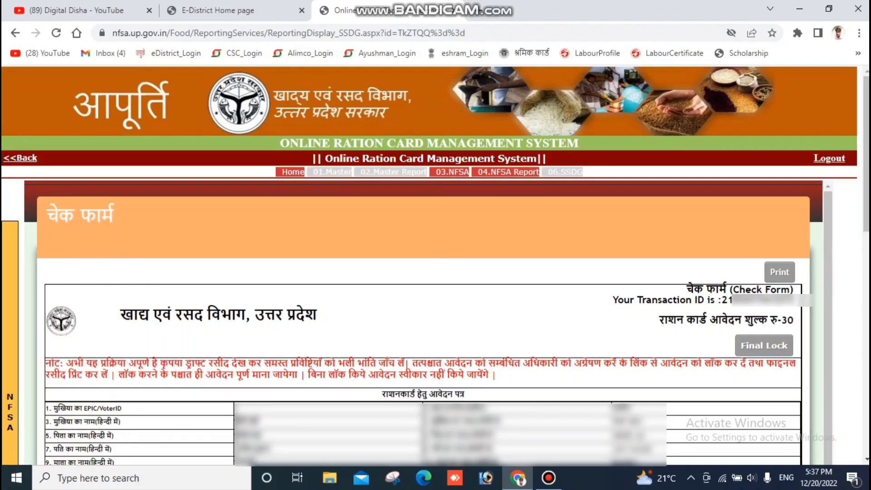
Open 3.1.7 राशन कार्ड पावती रसीद, select district Kheri and try the receipt search with the ration card number left blank
{"action": "mouse_move", "coordinate": [10, 297]}
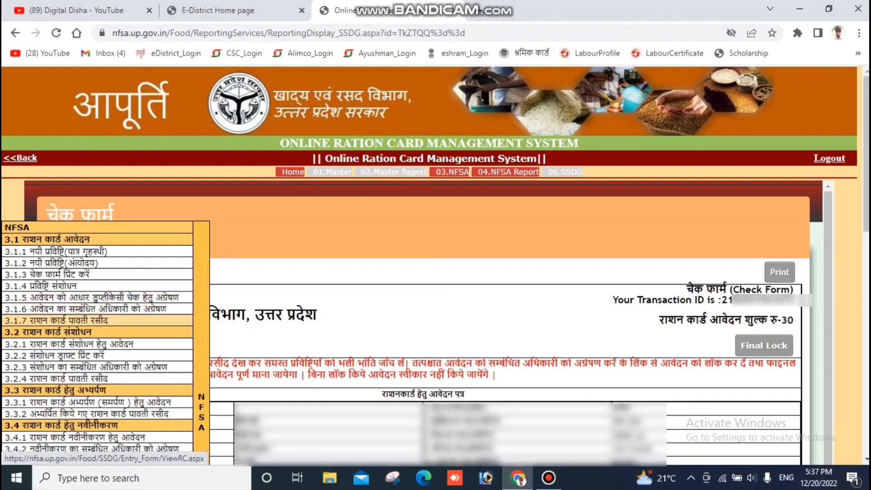
{"action": "left_click", "coordinate": [84, 320]}
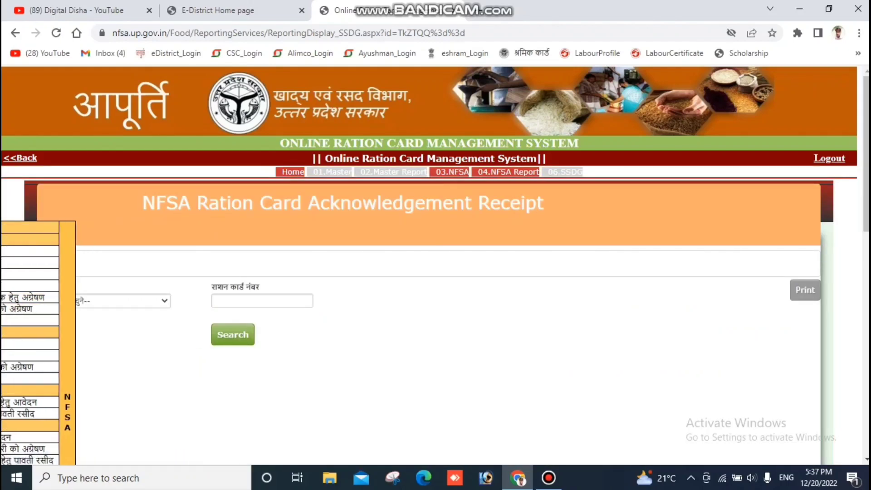
{"action": "left_click", "coordinate": [105, 301]}
{"action": "type", "text": "kh"}
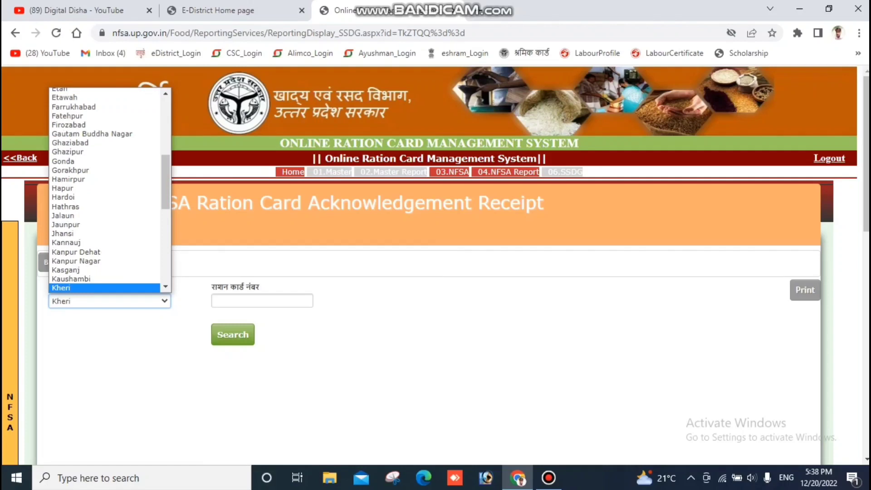
{"action": "key", "text": "Return"}
{"action": "left_click", "coordinate": [233, 302]}
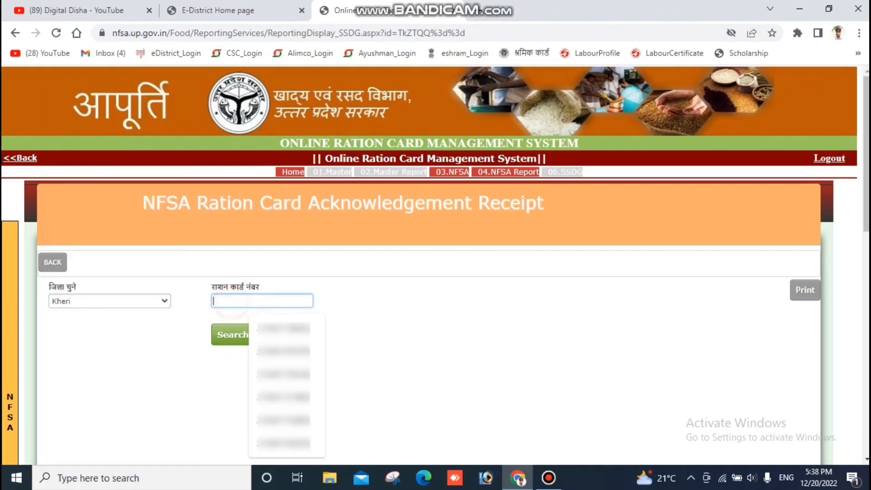
{"action": "left_click", "coordinate": [232, 335]}
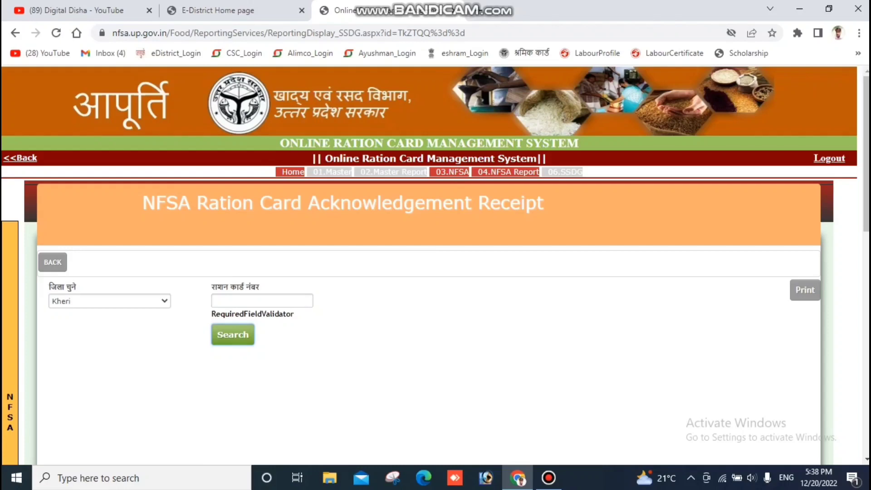
{"action": "mouse_move", "coordinate": [549, 478]}
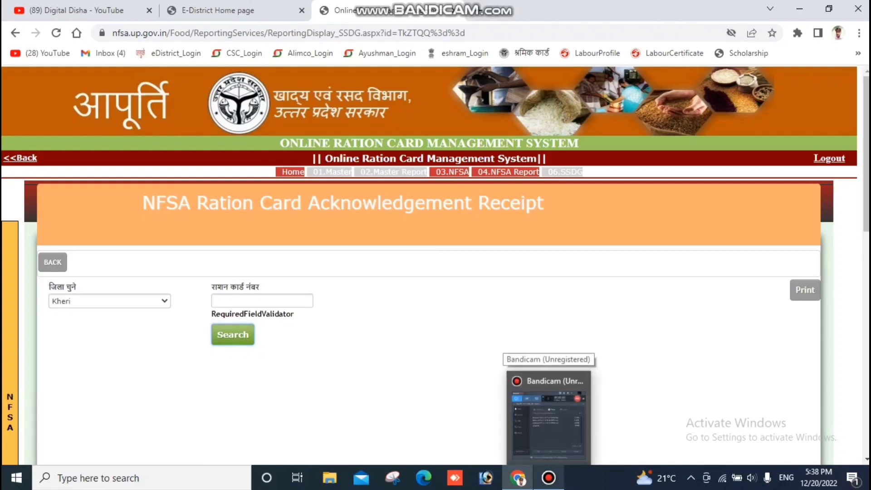